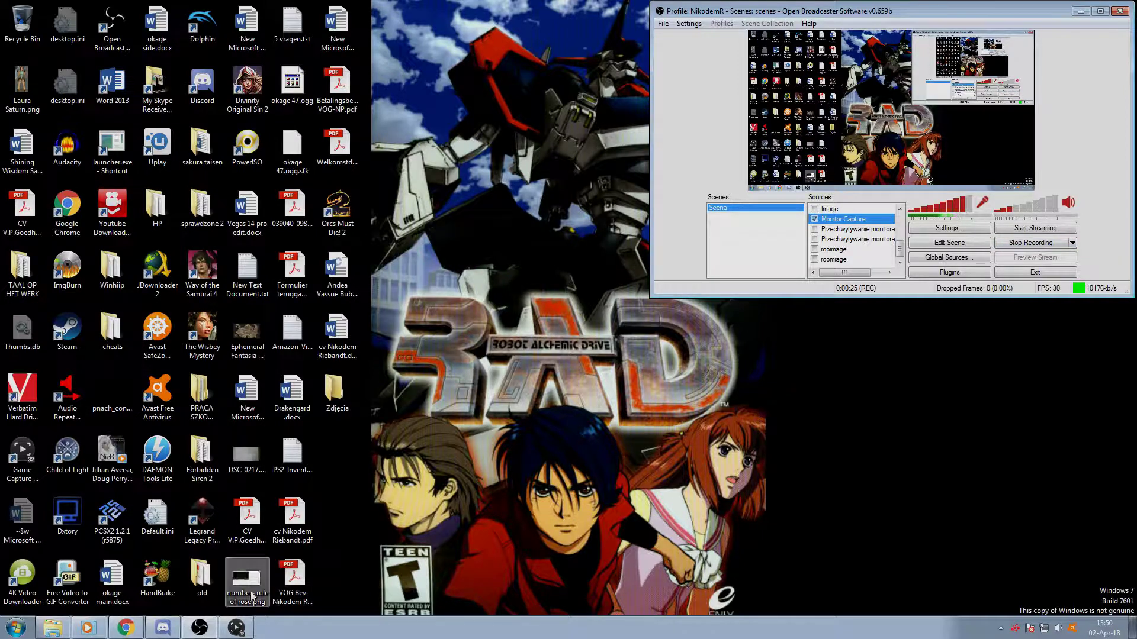
# Step: Set the capture device's Video Input to Composite and dismiss the composite info box
pyautogui.click(236, 627)
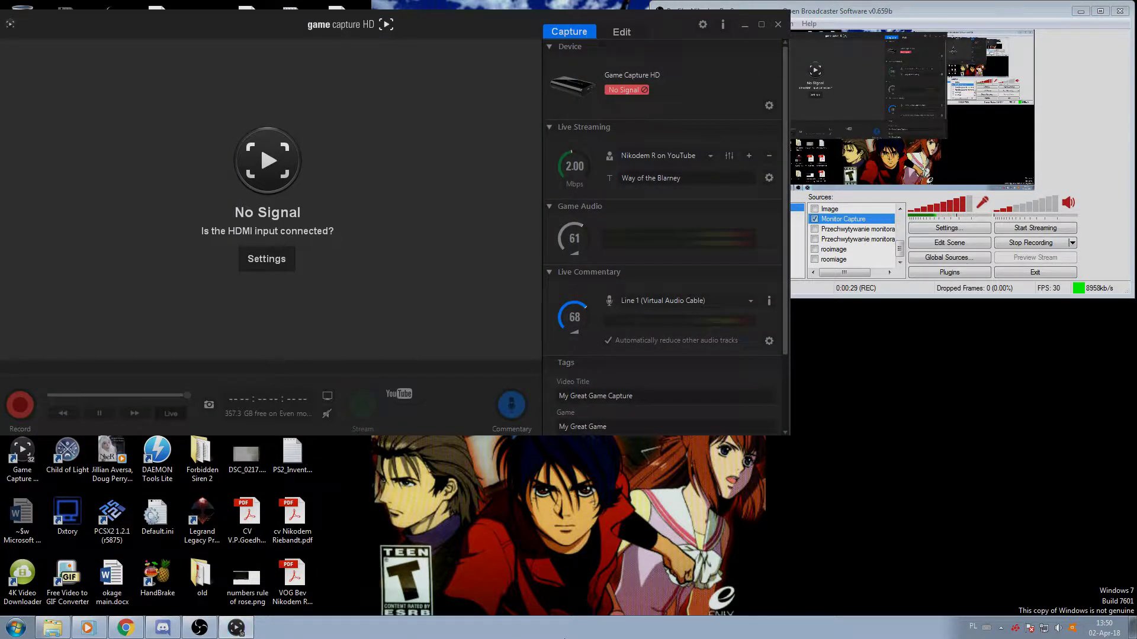
pyautogui.click(768, 107)
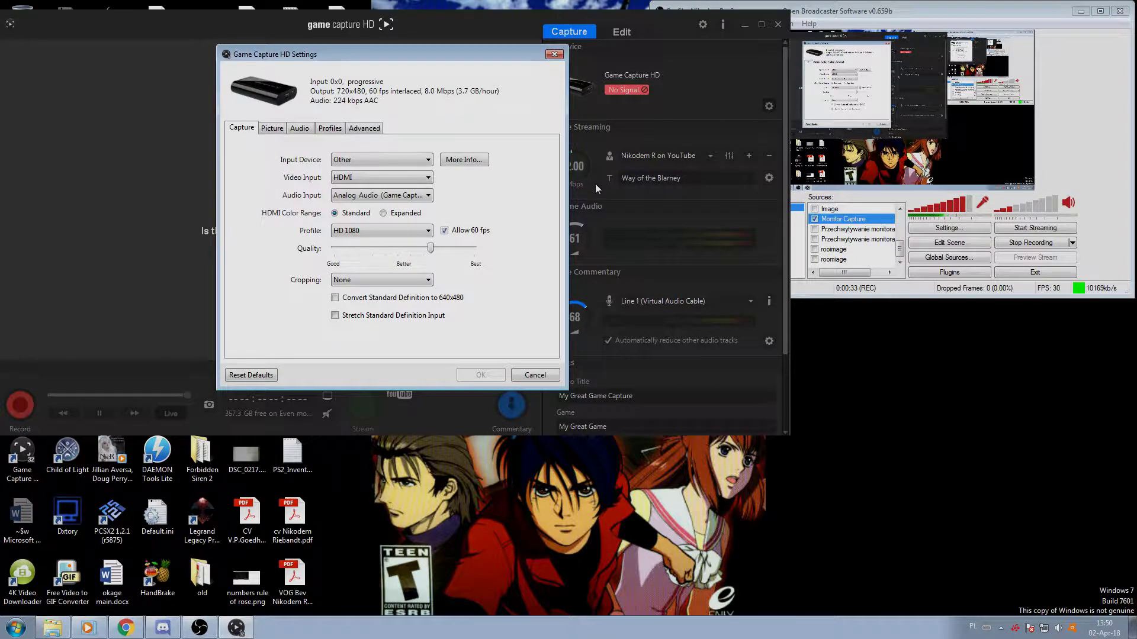
pyautogui.click(410, 179)
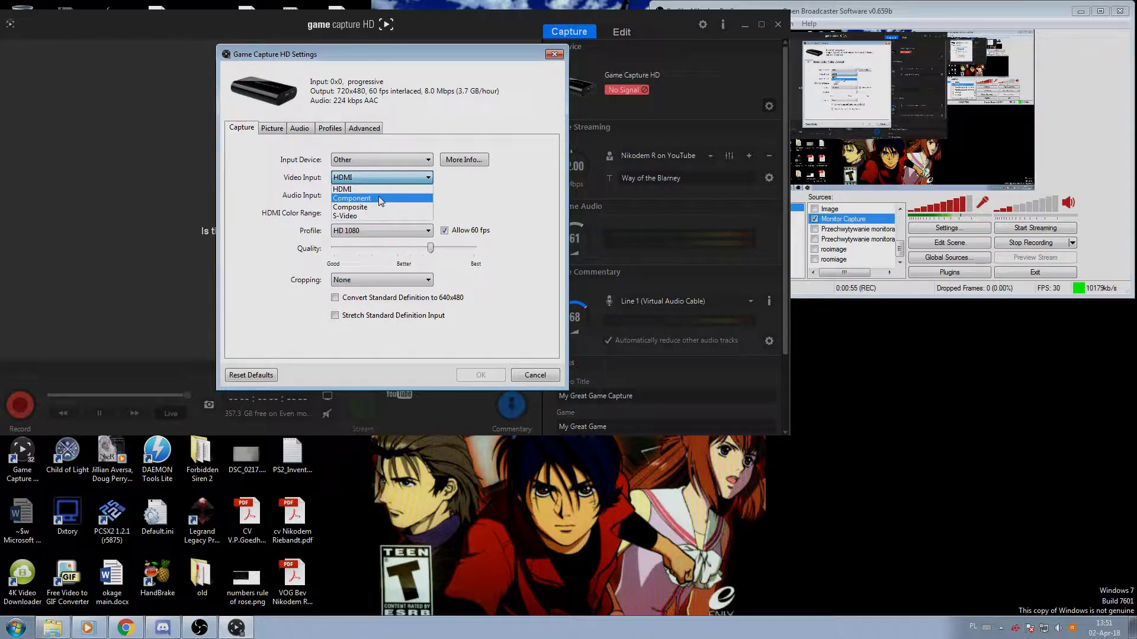
pyautogui.click(349, 207)
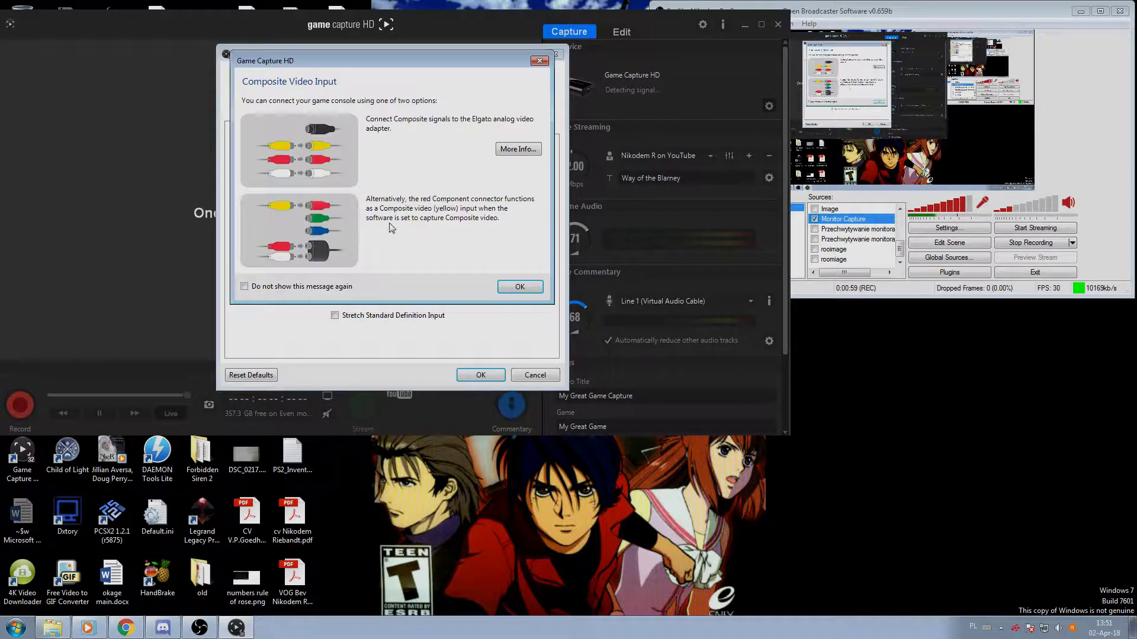
pyautogui.click(519, 287)
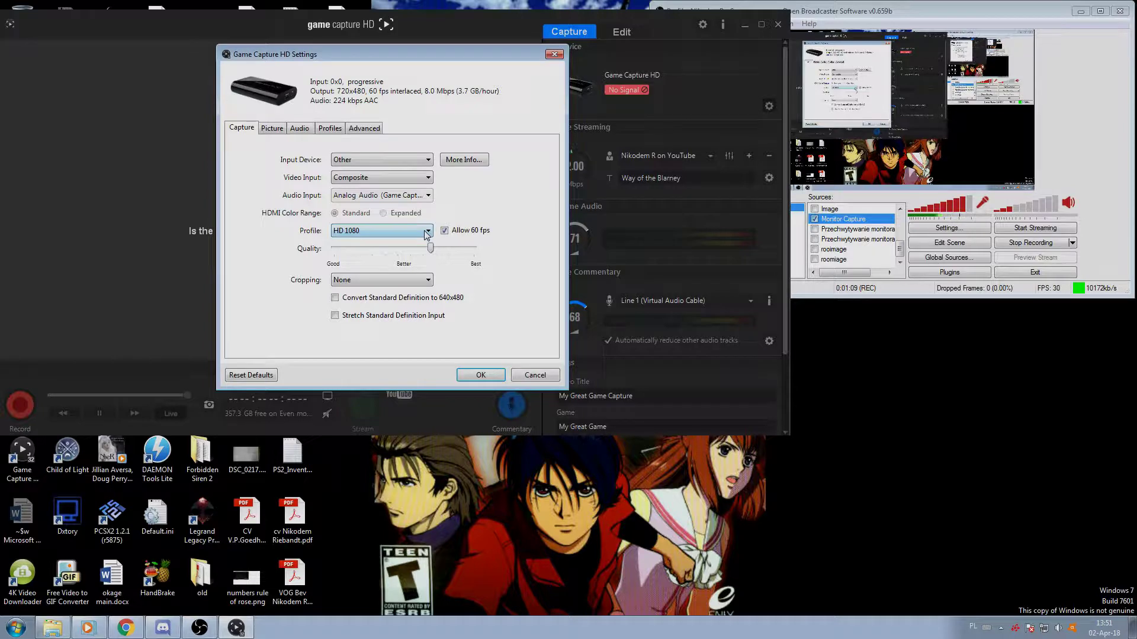
# Step: Untick Convert Standard Definition to 640x480, review the remaining settings tabs, and close the dialog
pyautogui.click(335, 299)
pyautogui.click(273, 128)
pyautogui.click(307, 129)
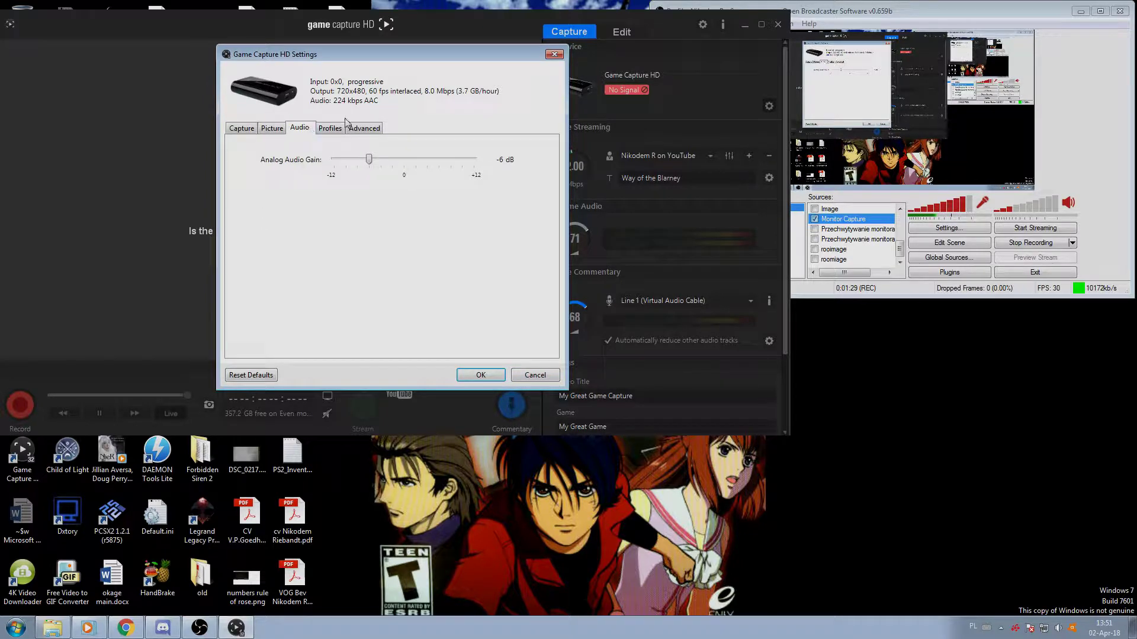
pyautogui.click(335, 128)
pyautogui.click(363, 127)
pyautogui.click(535, 375)
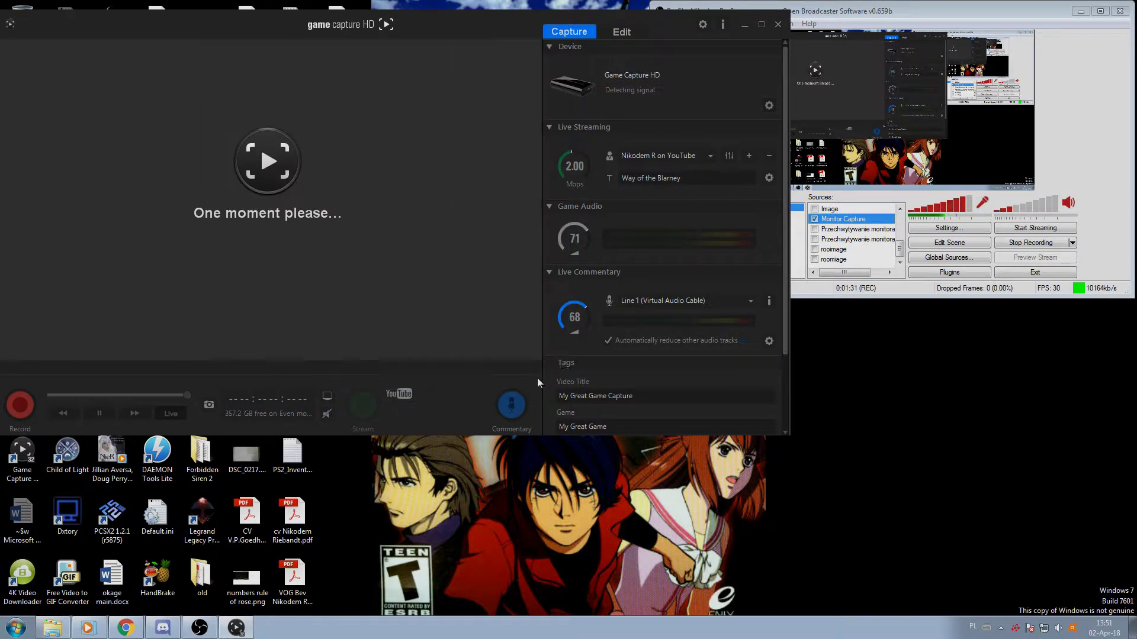
pyautogui.click(704, 24)
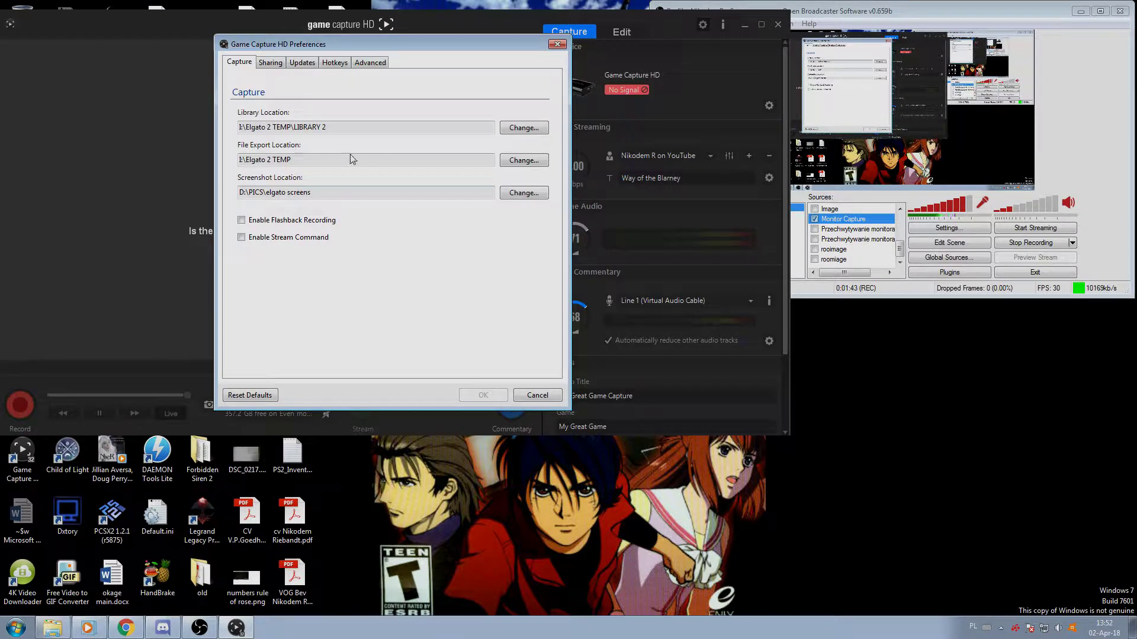
pyautogui.click(270, 64)
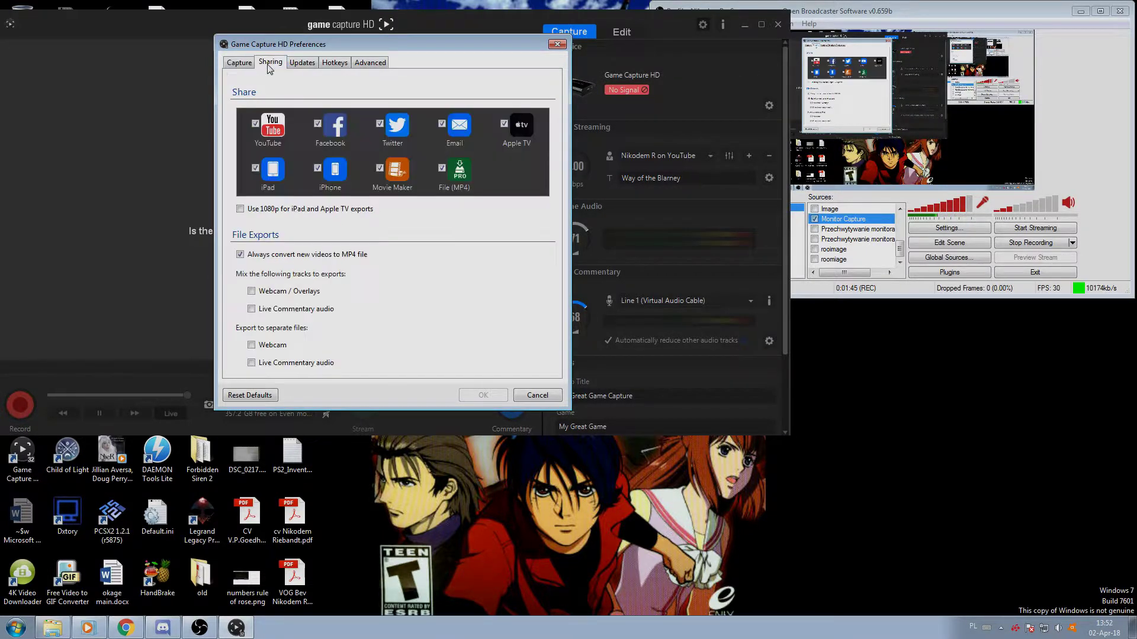
pyautogui.click(241, 254)
pyautogui.click(240, 254)
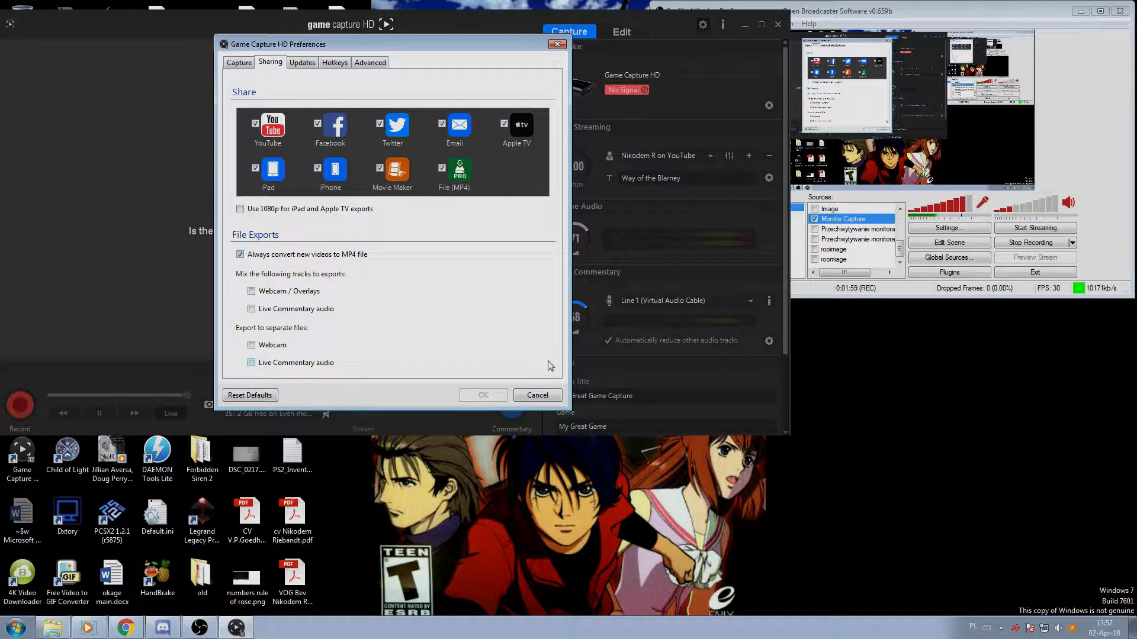
pyautogui.click(535, 395)
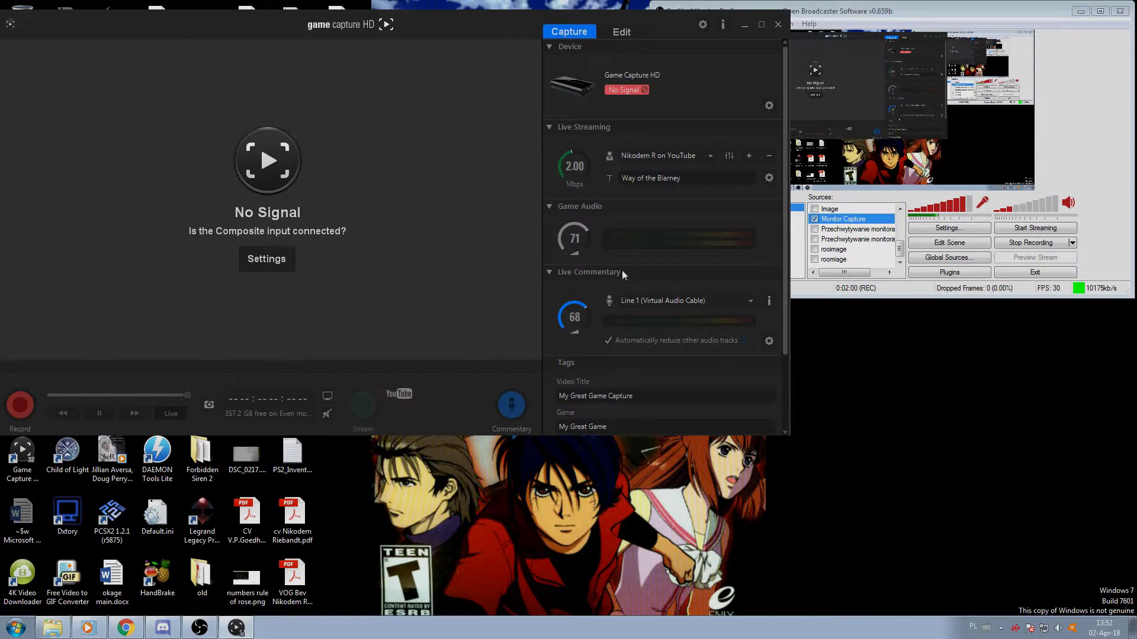
# Step: Close Game Capture HD and bring the VEGAS Pro project to the front
pyautogui.click(778, 26)
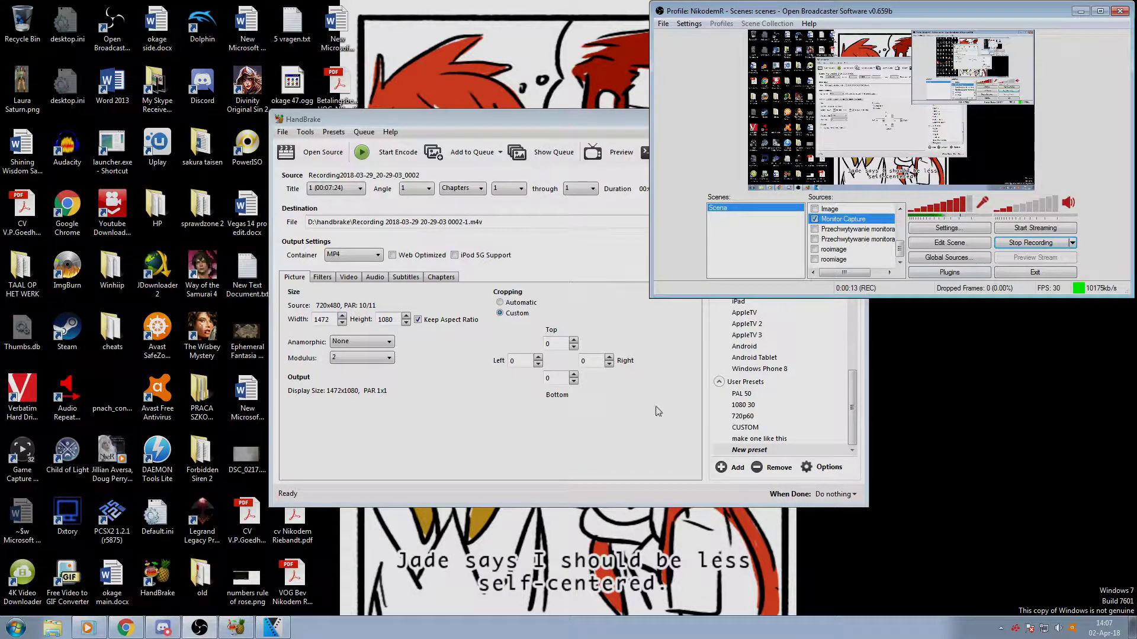
pyautogui.click(273, 628)
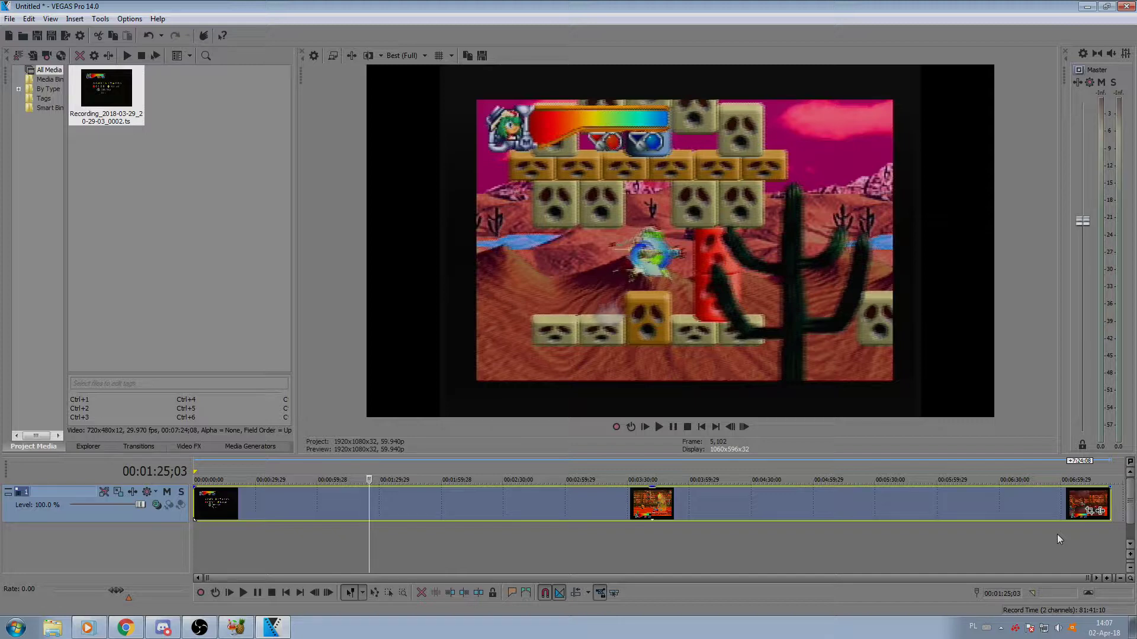
# Step: Enlarge the preview, step the recording forward six frames, then restore the timeline below it
pyautogui.press('Up')
pyautogui.press('Up')
pyautogui.press('Up')
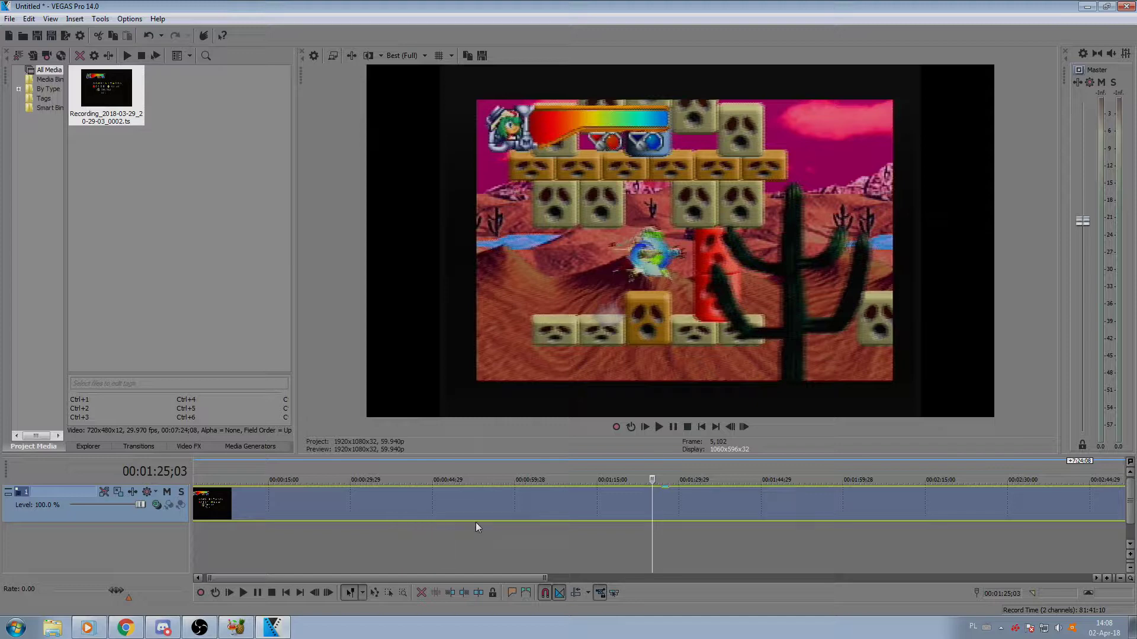
pyautogui.moveTo(584, 456); pyautogui.dragTo(560, 610)
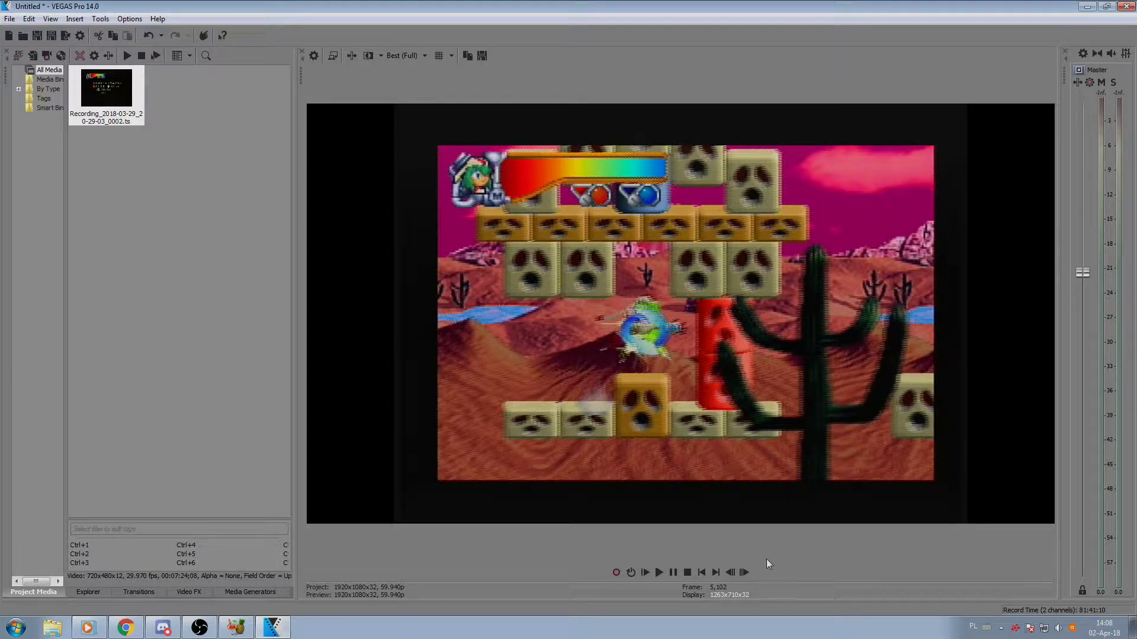
pyautogui.click(748, 571)
pyautogui.click(745, 572)
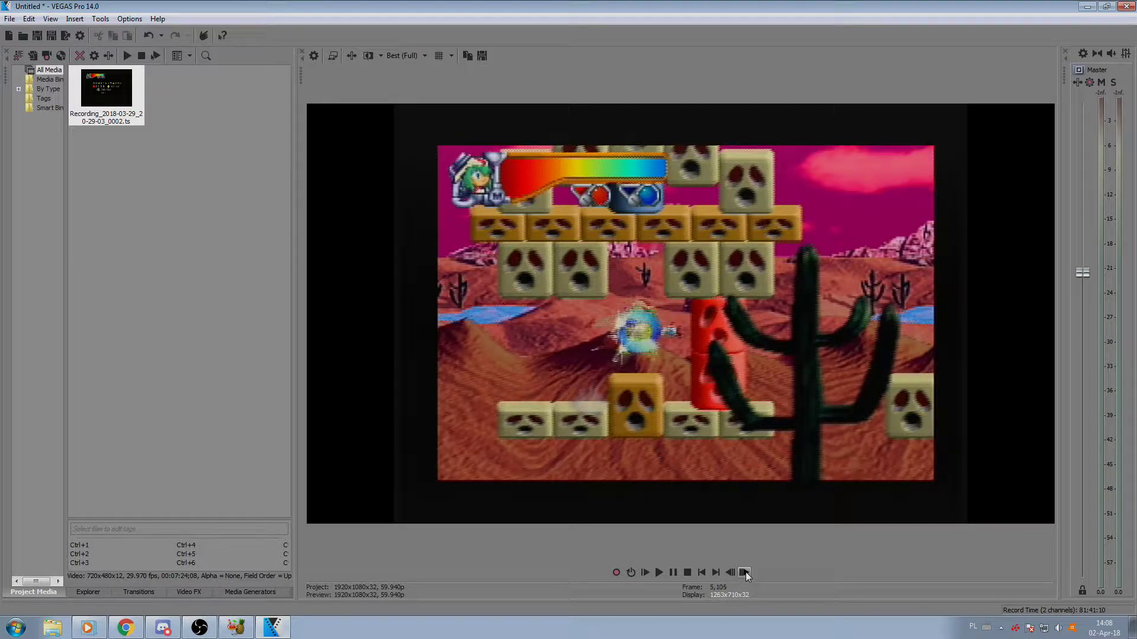
pyautogui.click(745, 572)
pyautogui.click(745, 572)
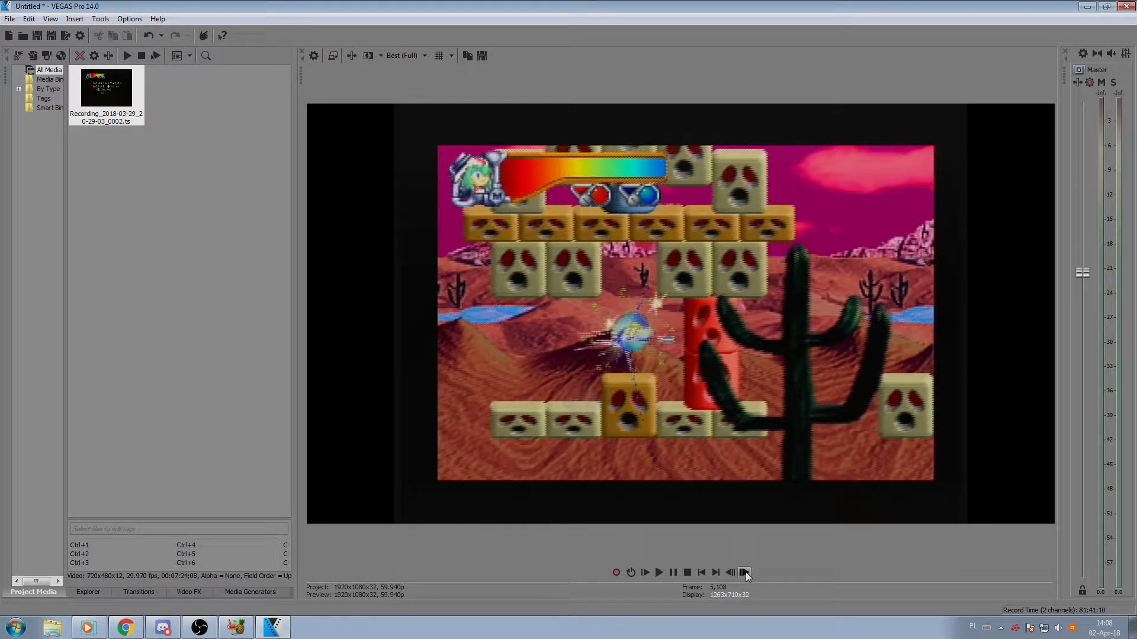
pyautogui.click(745, 572)
pyautogui.click(744, 572)
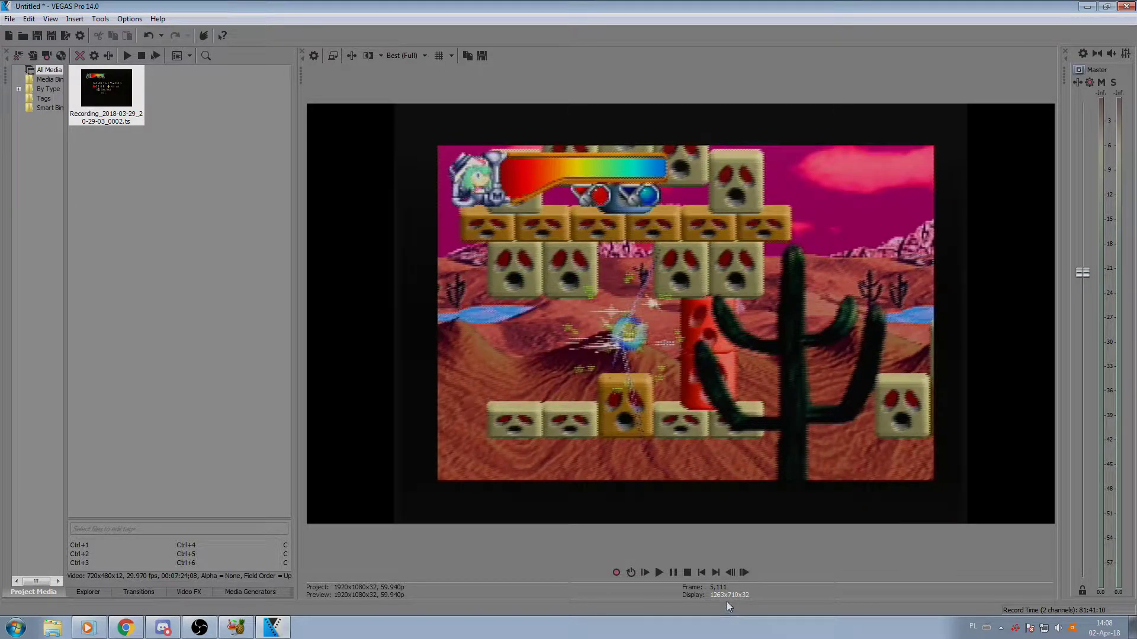
pyautogui.moveTo(727, 601); pyautogui.dragTo(684, 434)
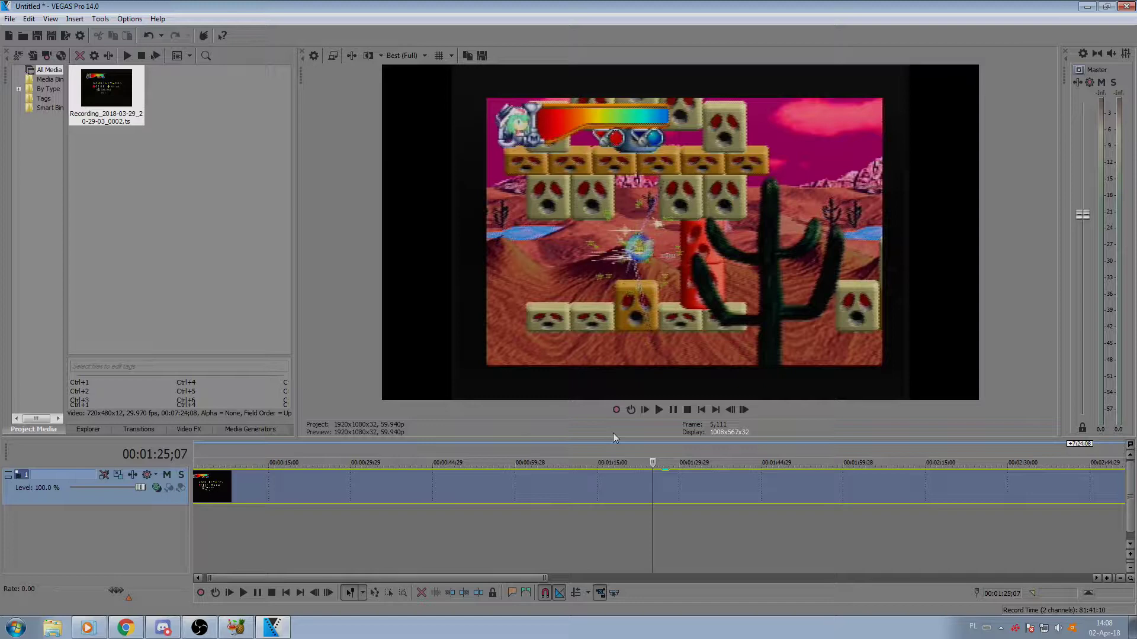
# Step: In File > Properties, set Frame rate to 60 and Deinterlace method to Blend fields
pyautogui.click(9, 18)
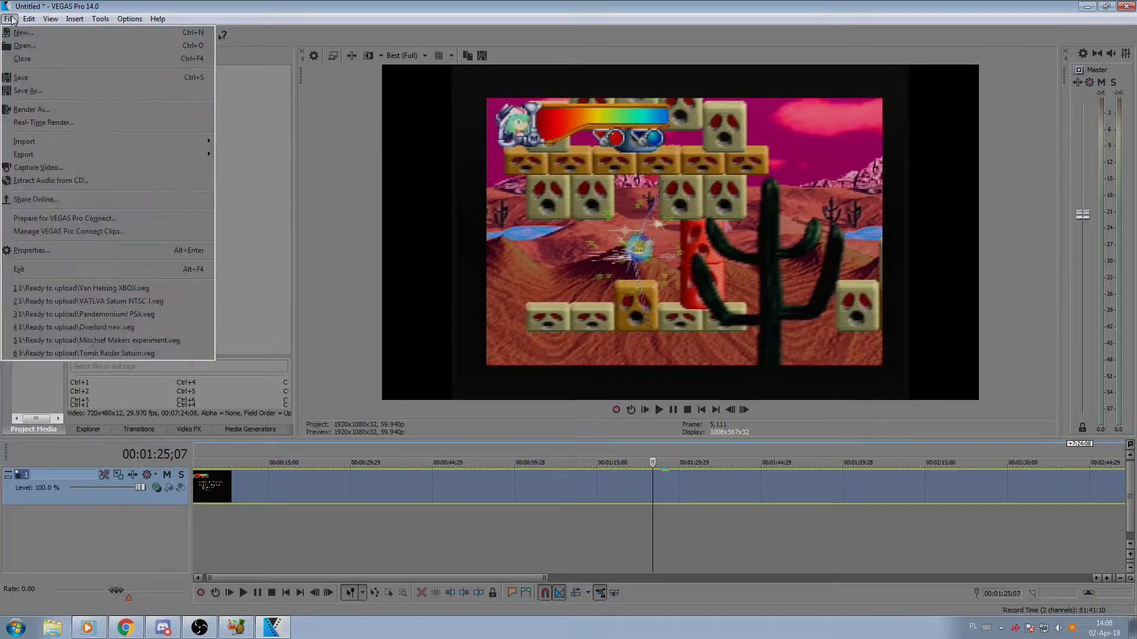
pyautogui.click(56, 251)
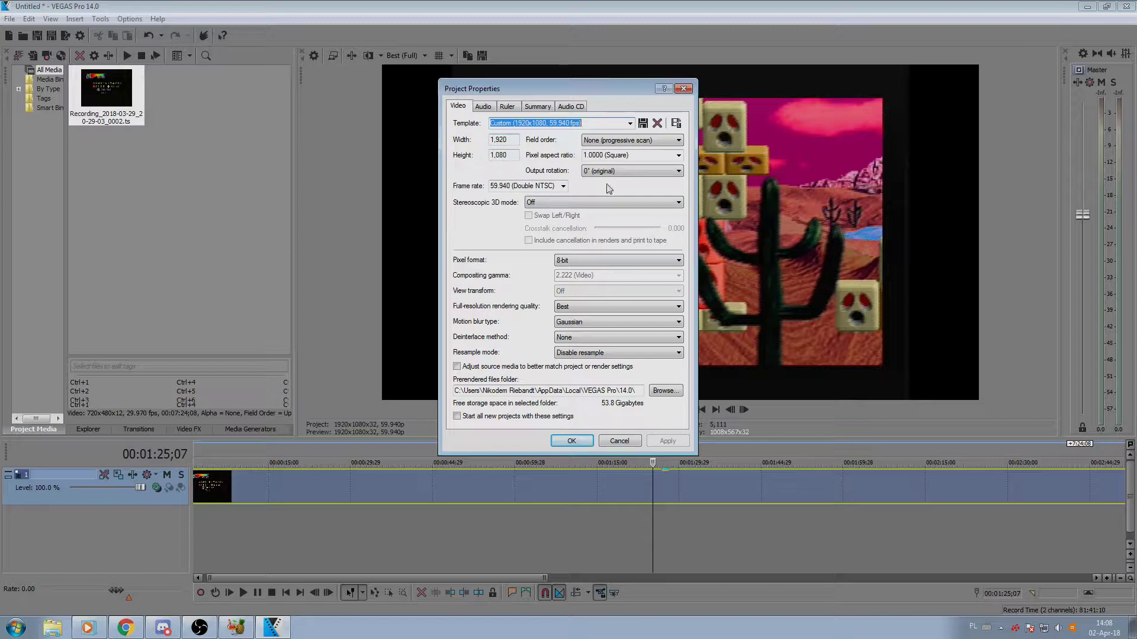
pyautogui.click(563, 186)
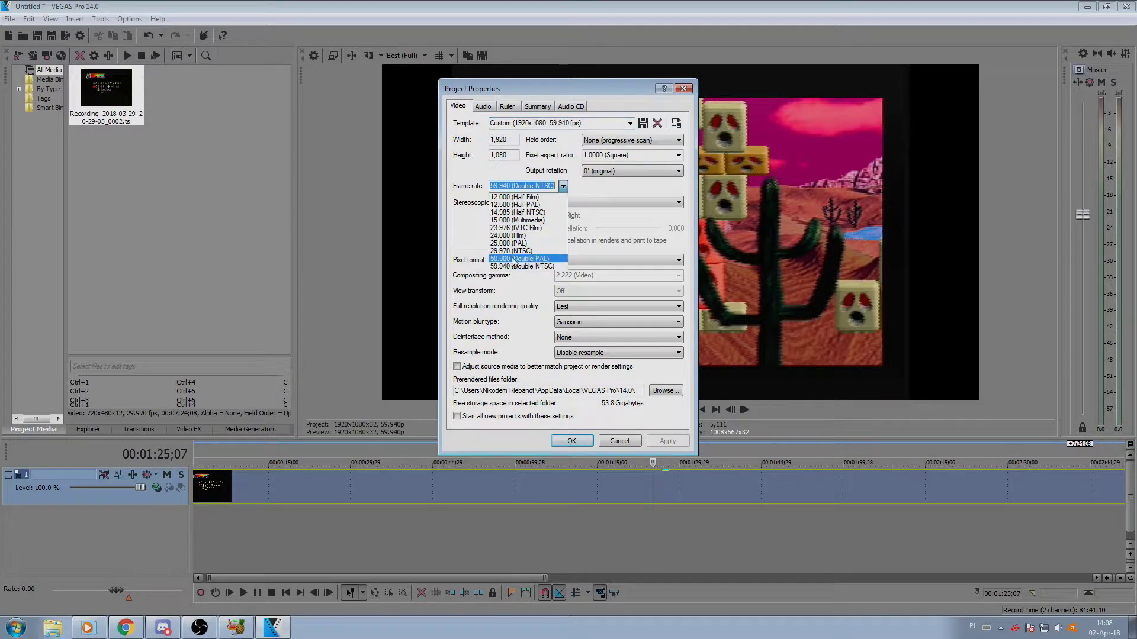
pyautogui.click(509, 184)
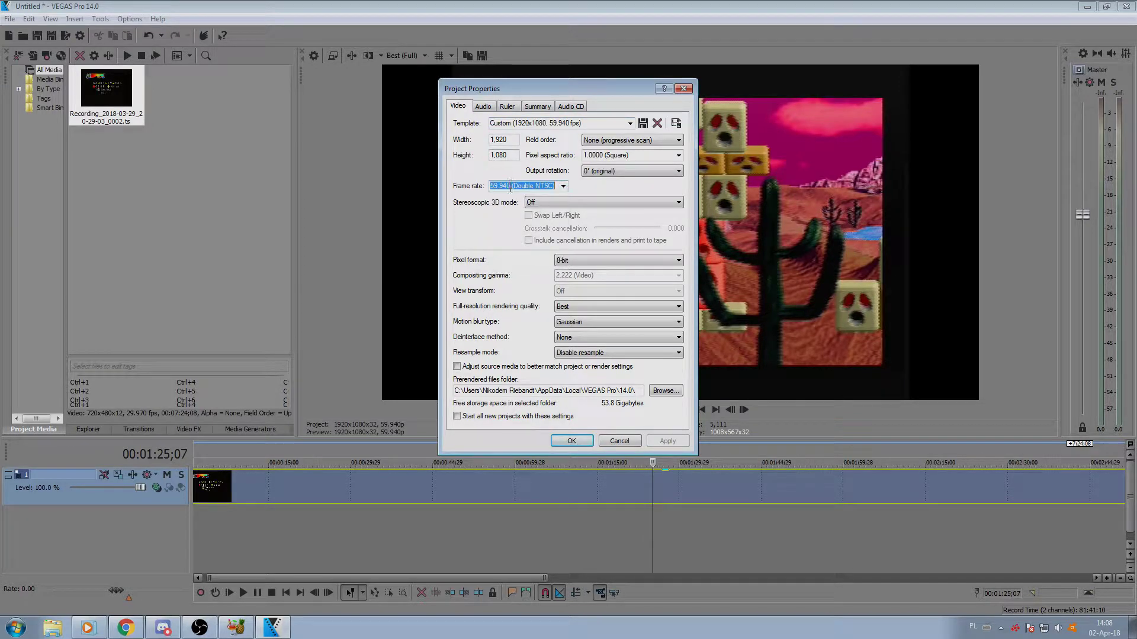
pyautogui.write('60')
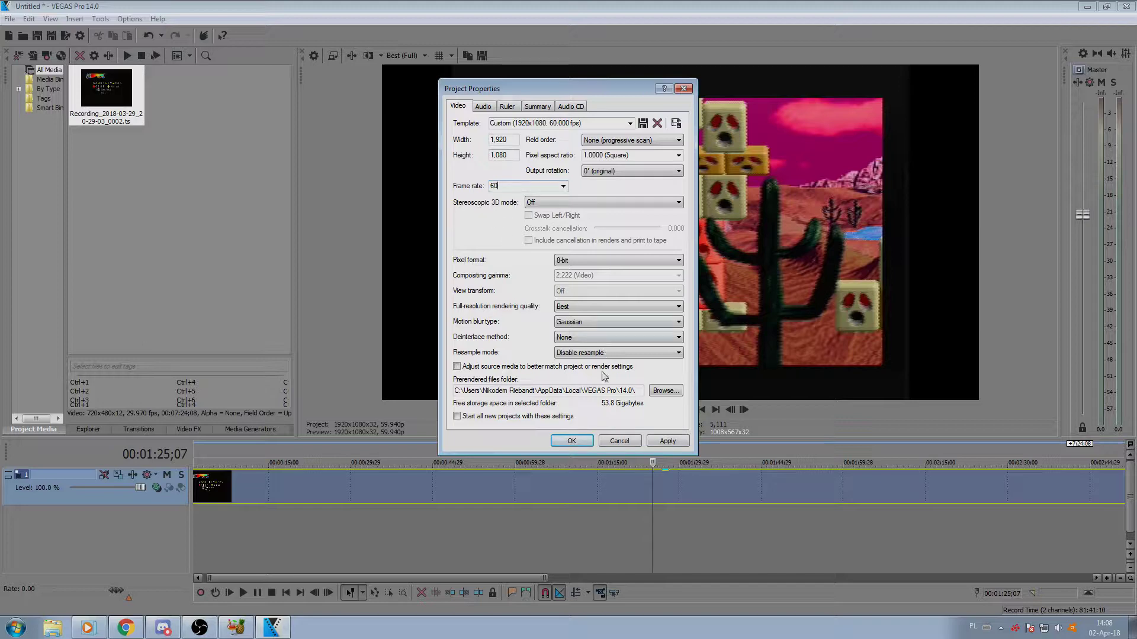
pyautogui.click(603, 338)
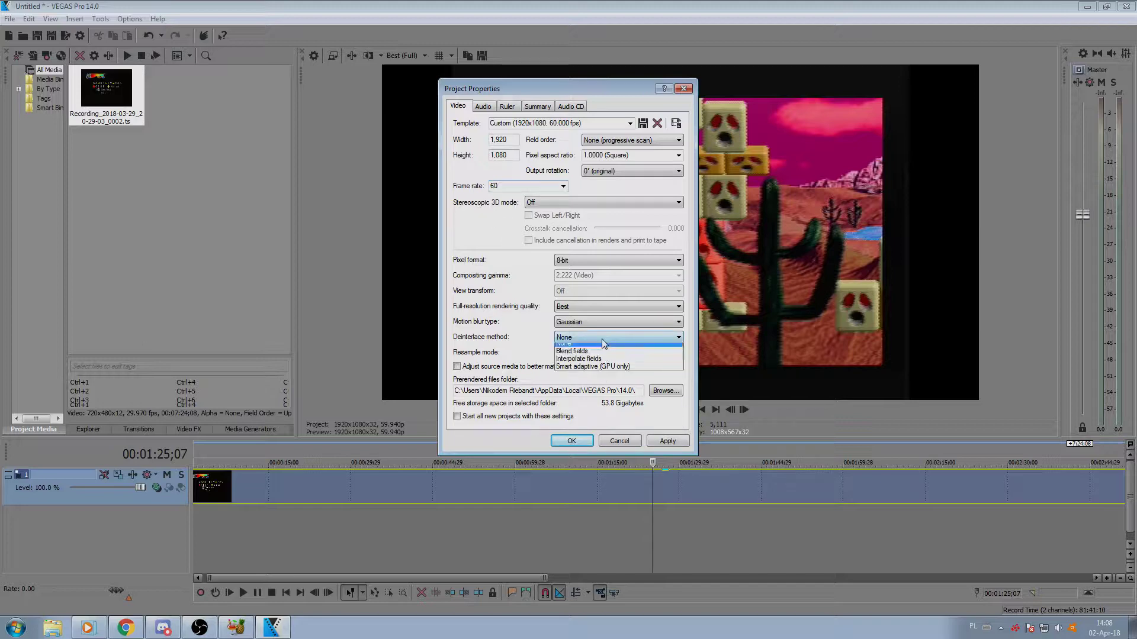
pyautogui.click(483, 314)
pyautogui.click(580, 342)
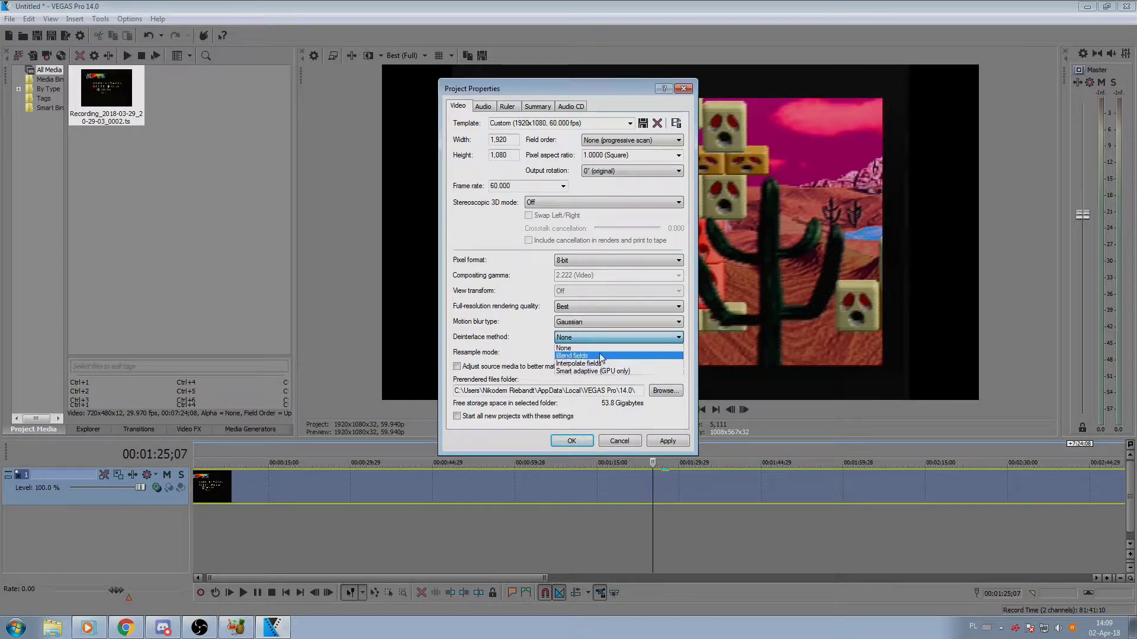
pyautogui.click(601, 357)
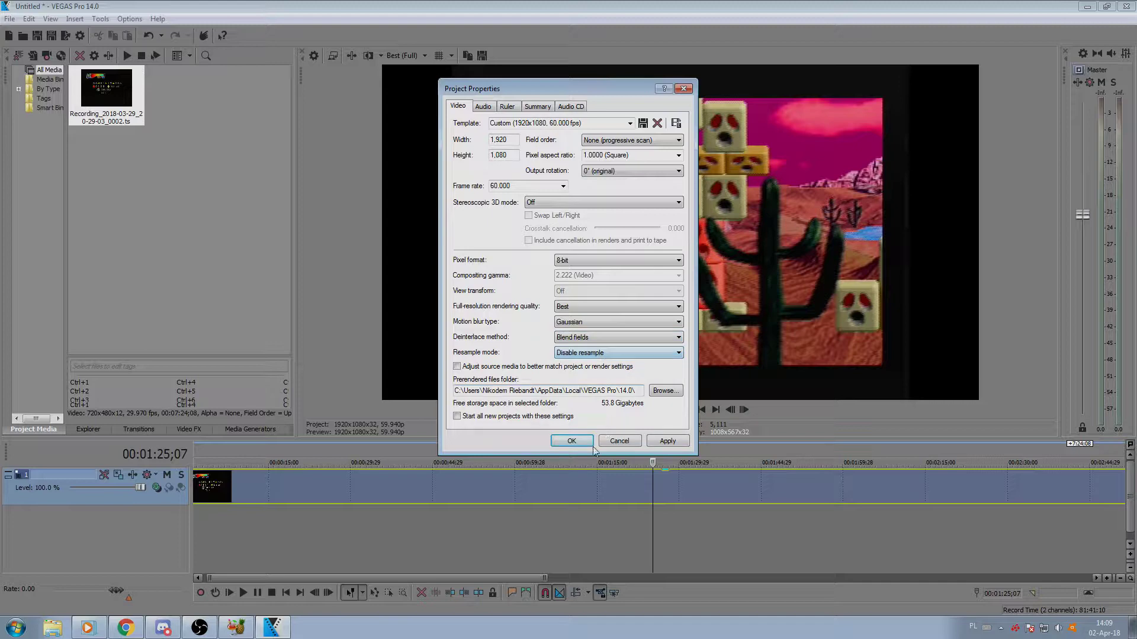
pyautogui.click(571, 441)
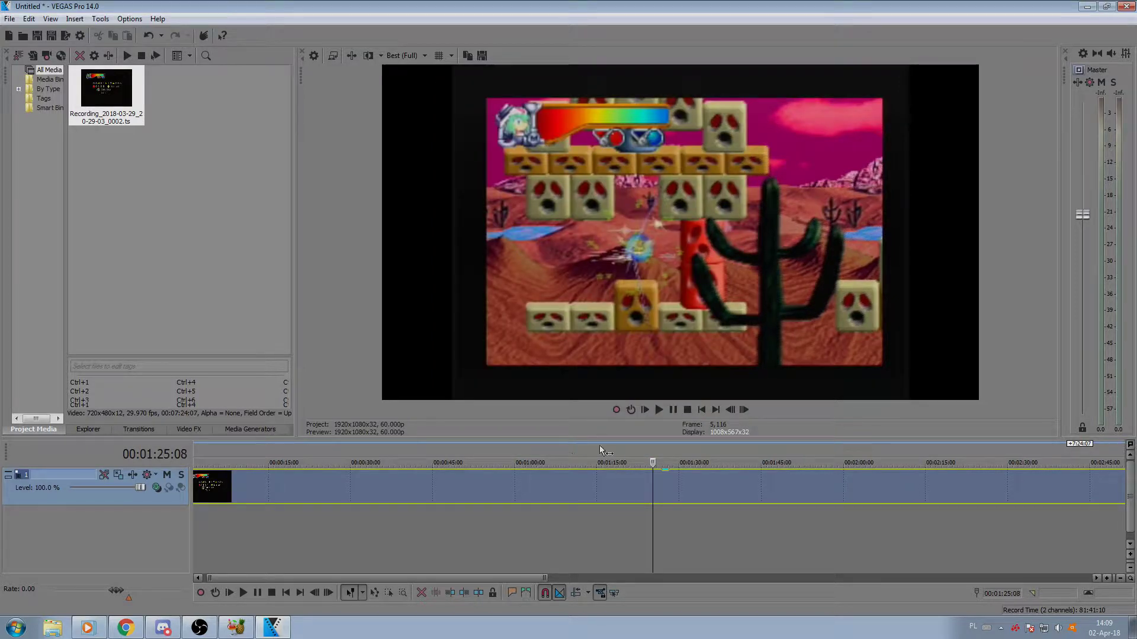
# Step: Step the blended 60 fps preview frame by frame from 5,117 to frame 5,145 (00:01:25:22)
pyautogui.click(743, 410)
pyautogui.click(744, 410)
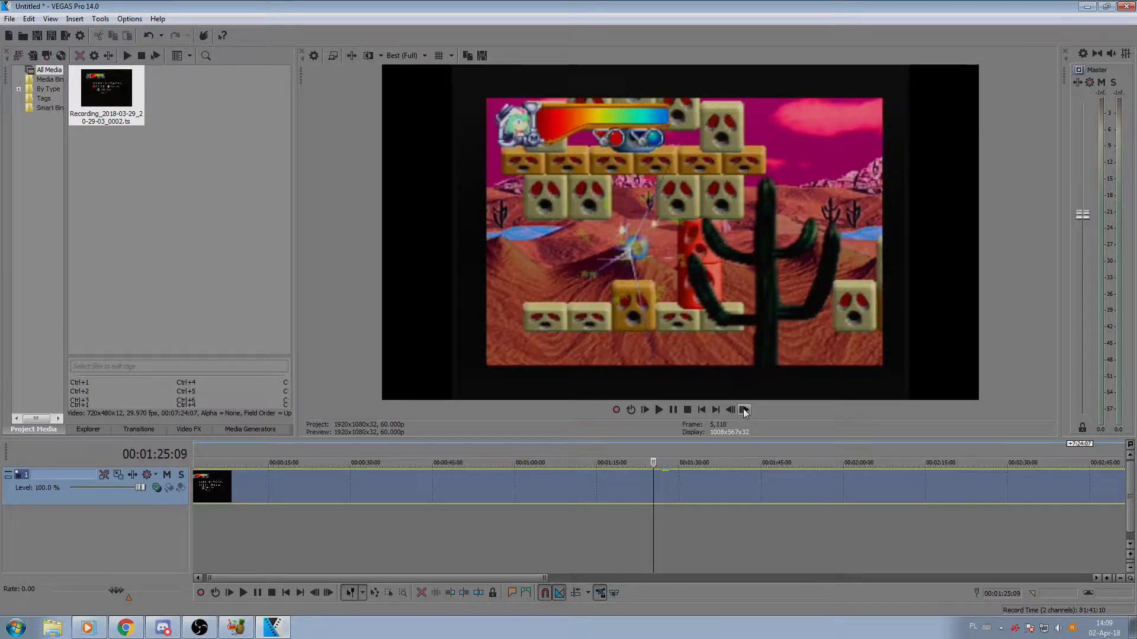
pyautogui.click(744, 409)
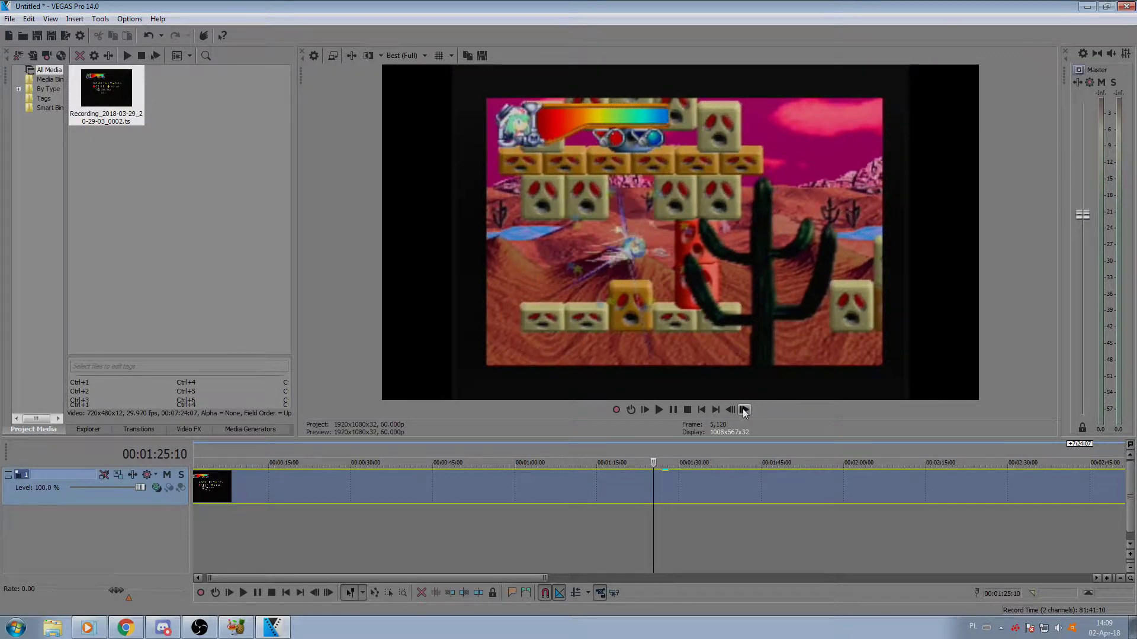
pyautogui.click(744, 409)
pyautogui.click(744, 410)
pyautogui.click(744, 410)
pyautogui.click(744, 410)
pyautogui.click(744, 410)
pyautogui.click(744, 410)
pyautogui.click(744, 410)
pyautogui.click(743, 410)
pyautogui.click(743, 409)
pyautogui.click(744, 410)
pyautogui.click(744, 410)
pyautogui.click(743, 409)
pyautogui.click(744, 410)
pyautogui.click(744, 410)
pyautogui.click(744, 410)
pyautogui.click(744, 410)
pyautogui.click(743, 409)
pyautogui.click(744, 410)
pyautogui.click(744, 410)
pyautogui.click(744, 410)
pyautogui.click(744, 409)
pyautogui.click(744, 409)
pyautogui.click(744, 409)
pyautogui.click(744, 409)
pyautogui.click(743, 409)
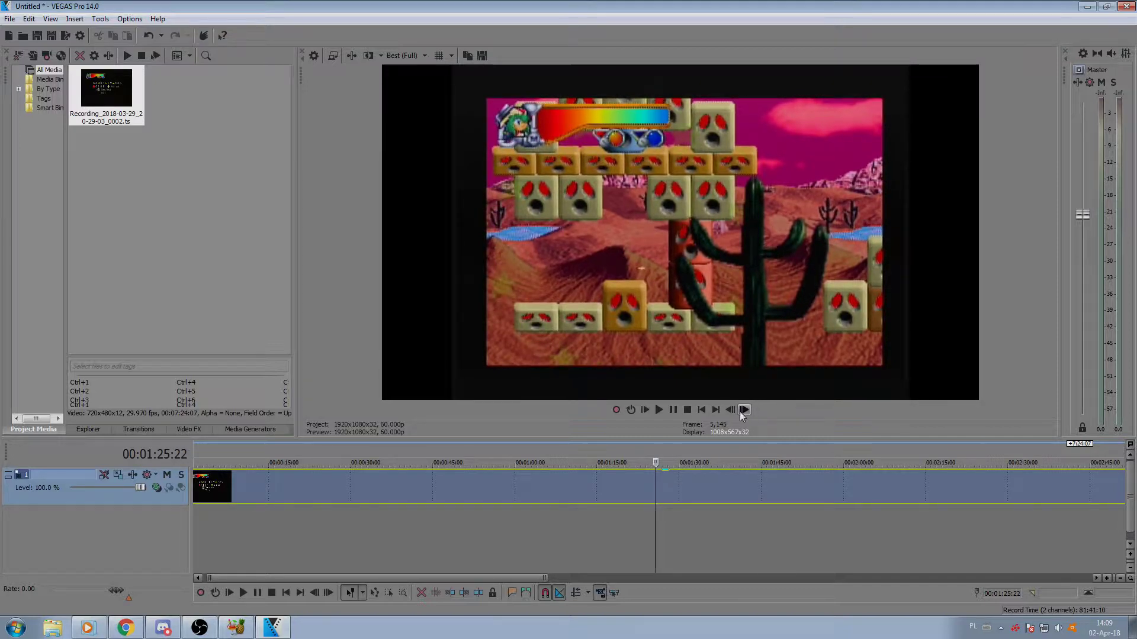
# Step: Change the project Frame rate from 60.000 to 30 in File > Properties
pyautogui.click(10, 18)
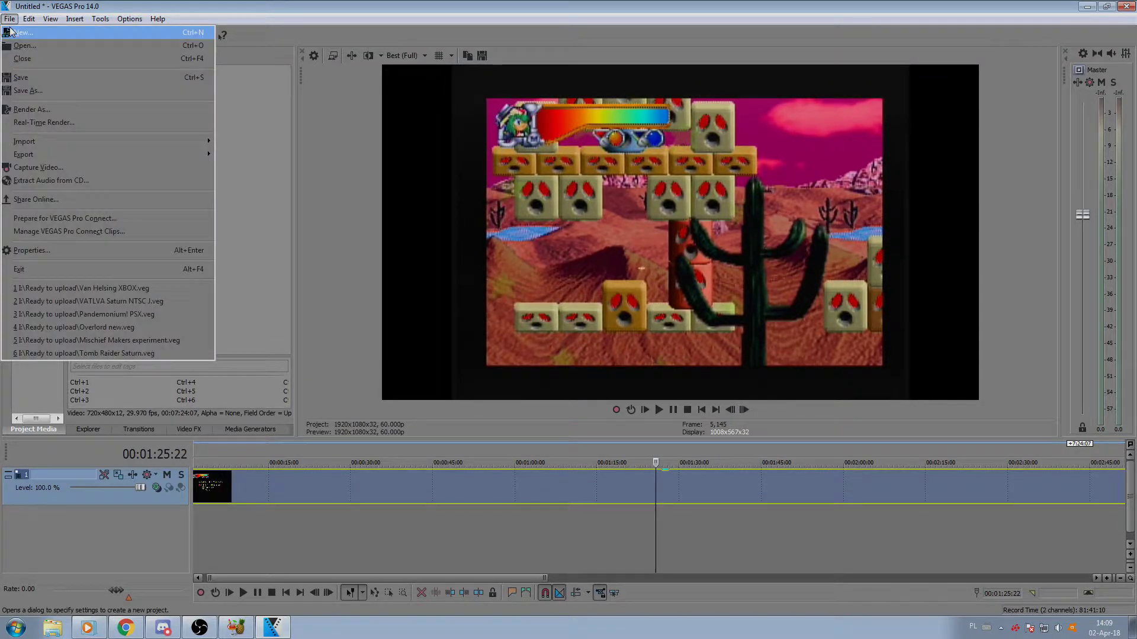
pyautogui.click(39, 256)
pyautogui.doubleClick(548, 188)
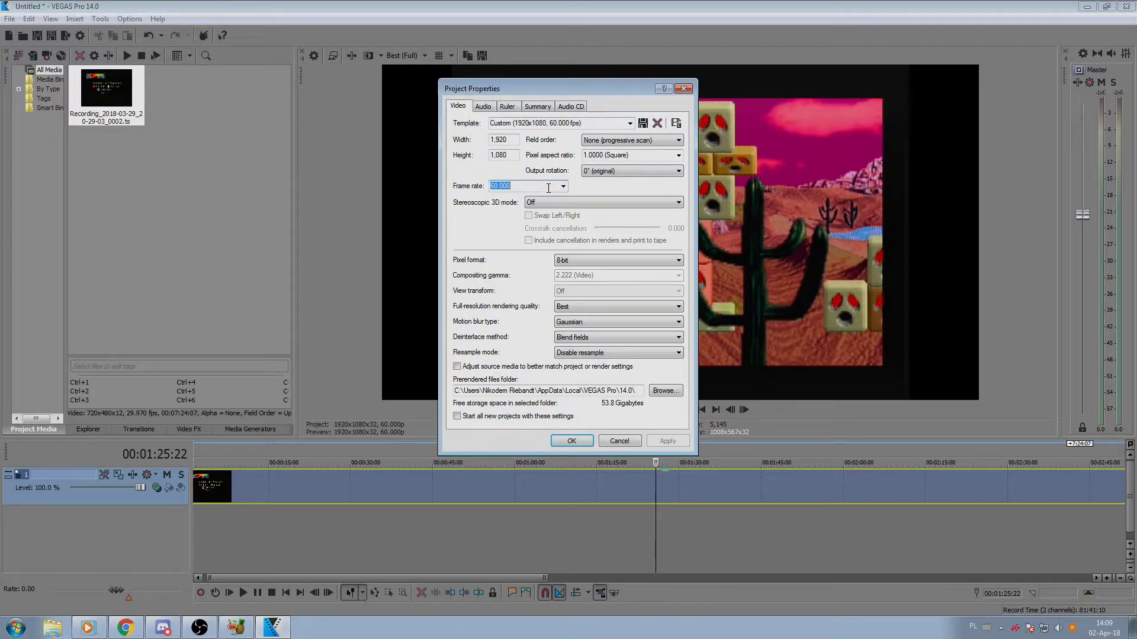
pyautogui.write('30')
pyautogui.click(570, 439)
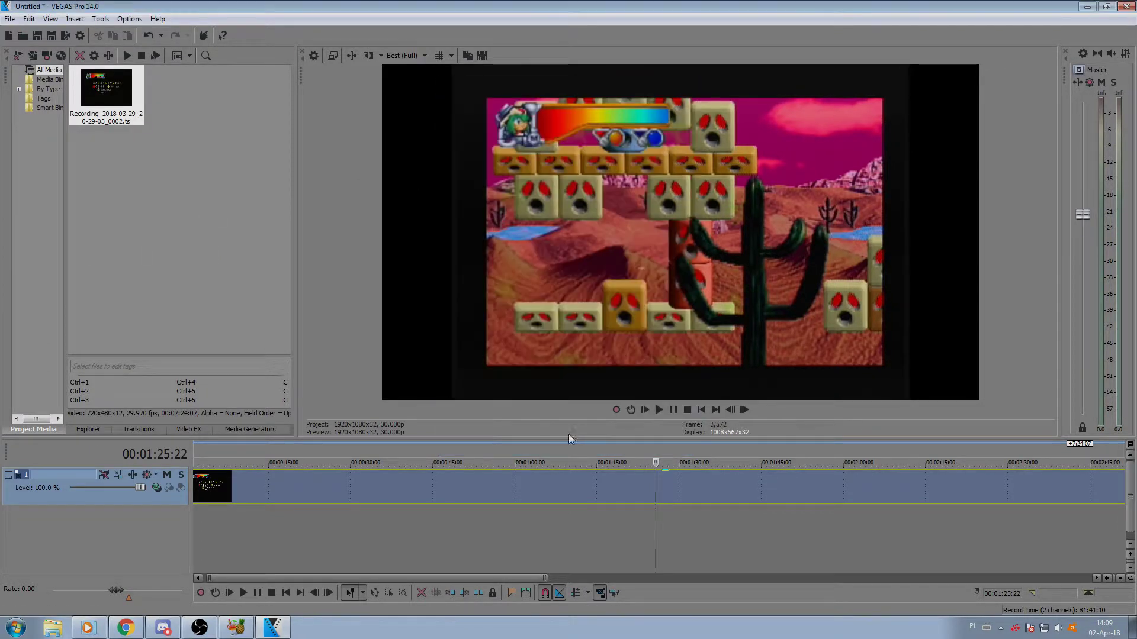
# Step: Step the 30 fps preview forward nine frames
pyautogui.click(746, 410)
pyautogui.click(746, 410)
pyautogui.click(745, 410)
pyautogui.click(745, 410)
pyautogui.click(745, 410)
pyautogui.click(745, 409)
pyautogui.click(745, 409)
pyautogui.click(745, 409)
pyautogui.click(745, 409)
pyautogui.click(745, 410)
pyautogui.click(745, 409)
pyautogui.click(745, 410)
pyautogui.click(745, 409)
pyautogui.click(744, 410)
pyautogui.click(745, 409)
pyautogui.click(745, 409)
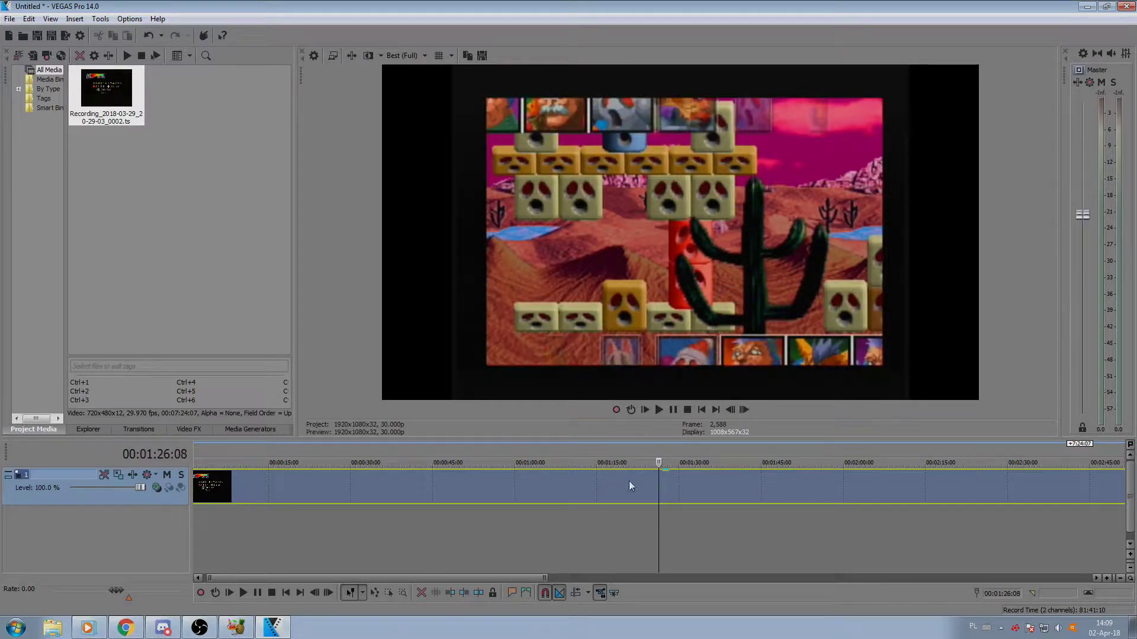
# Step: Check frames at the clip's start and around 6 seconds in, stepping forward four frames
pyautogui.moveTo(657, 490); pyautogui.dragTo(526, 487)
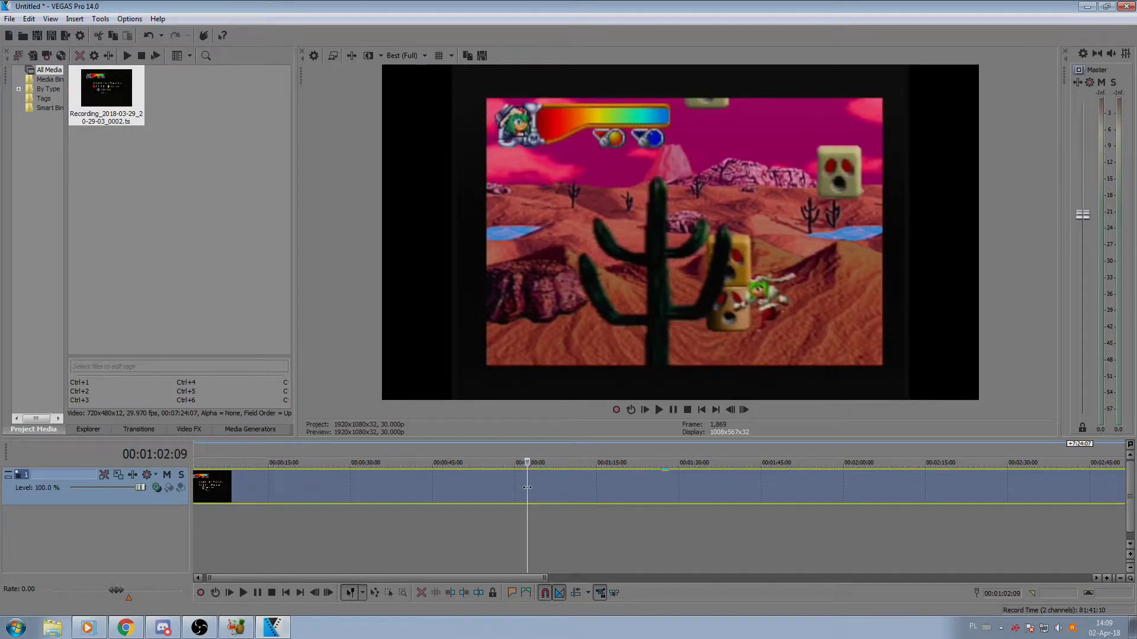
pyautogui.scroll(-3, 208, 489)
pyautogui.click(208, 489)
pyautogui.scroll(5, 209, 489)
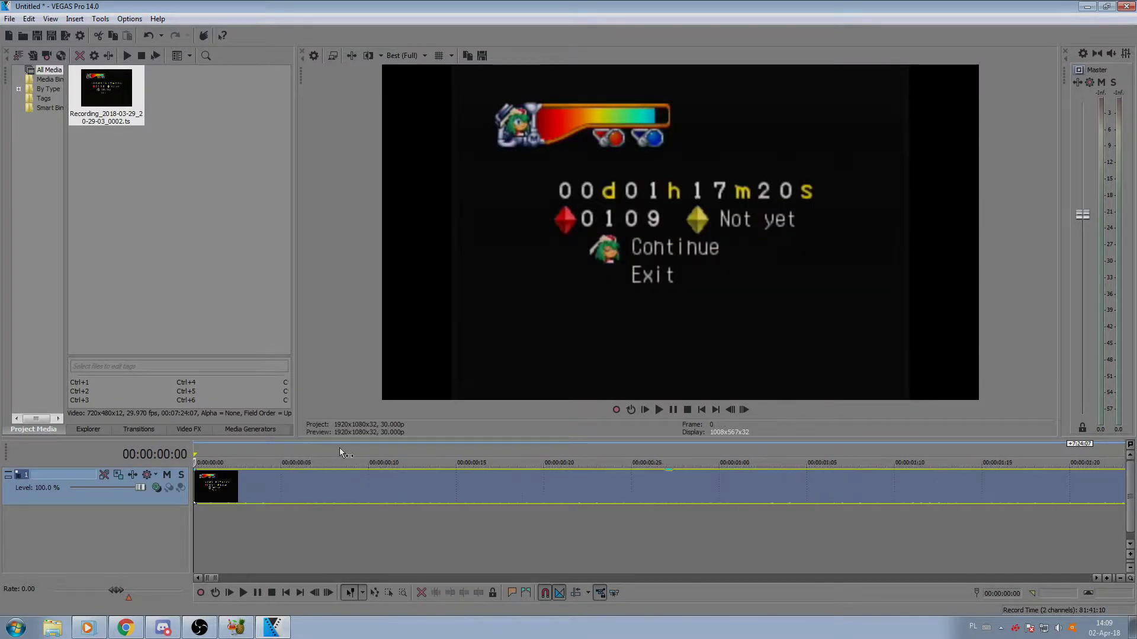
pyautogui.click(715, 410)
pyautogui.scroll(3, 401, 502)
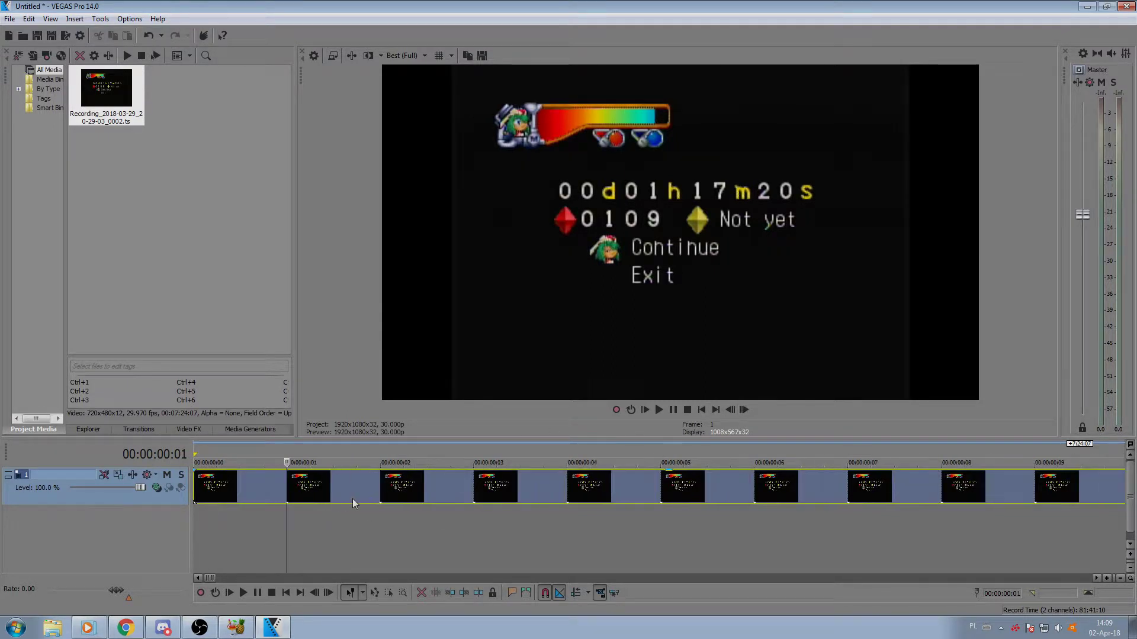
pyautogui.scroll(-5, 453, 492)
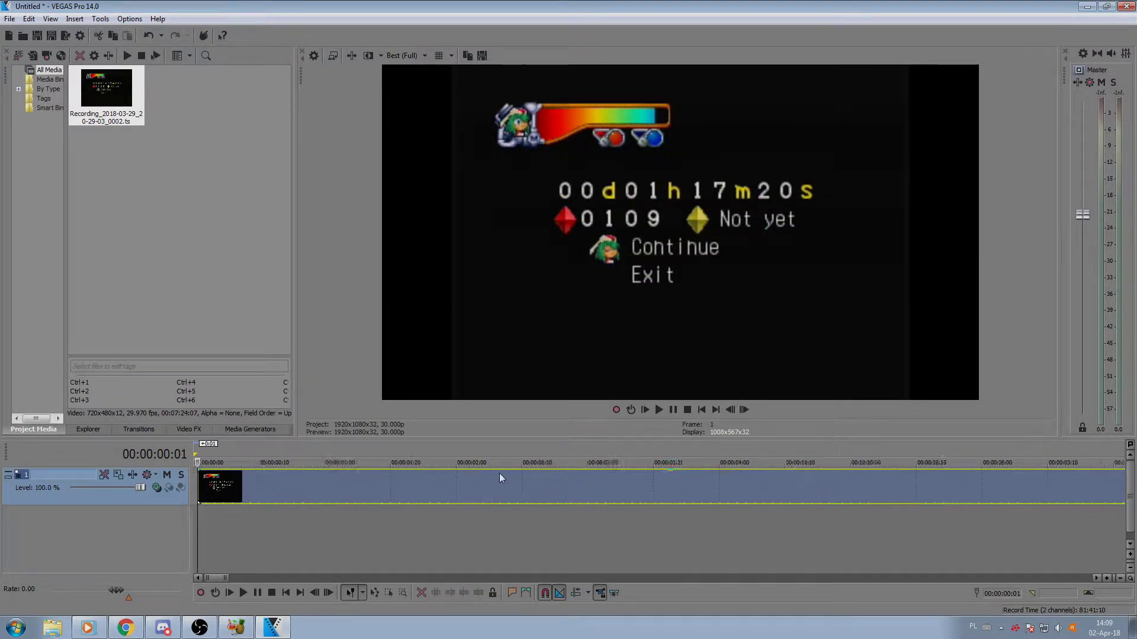
pyautogui.click(496, 495)
pyautogui.scroll(-4, 495, 490)
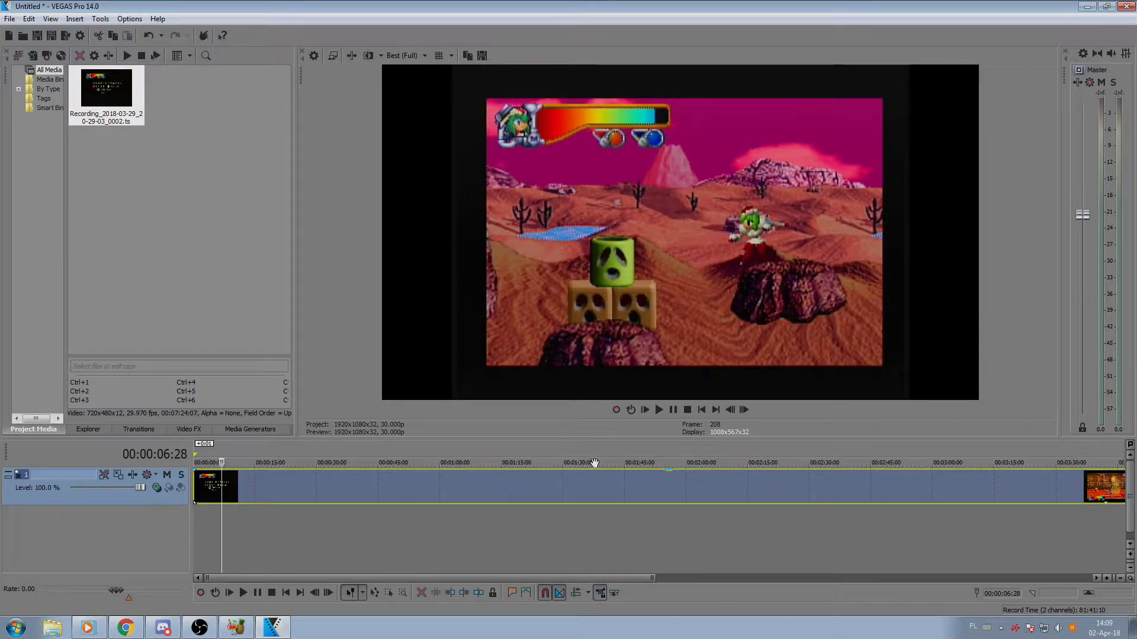
pyautogui.click(743, 409)
pyautogui.click(743, 410)
pyautogui.click(743, 409)
pyautogui.click(744, 410)
pyautogui.click(743, 409)
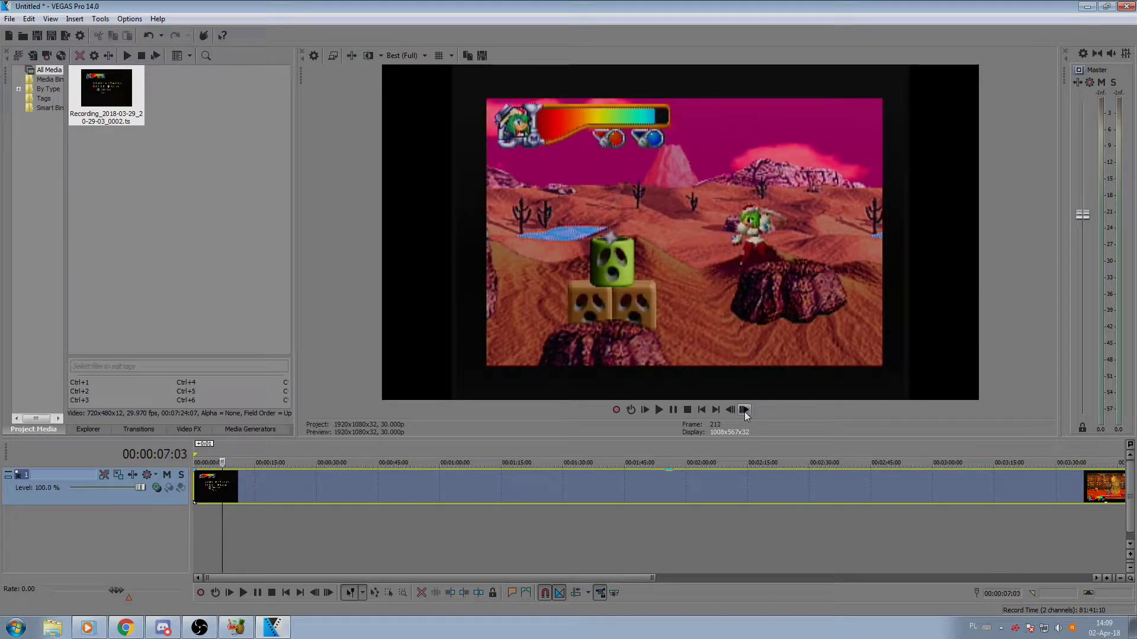
# Step: Scrub ahead to the desert gameplay near 2:06 and step forward to 00:02:07:00
pyautogui.click(572, 486)
pyautogui.moveTo(572, 485); pyautogui.dragTo(713, 495)
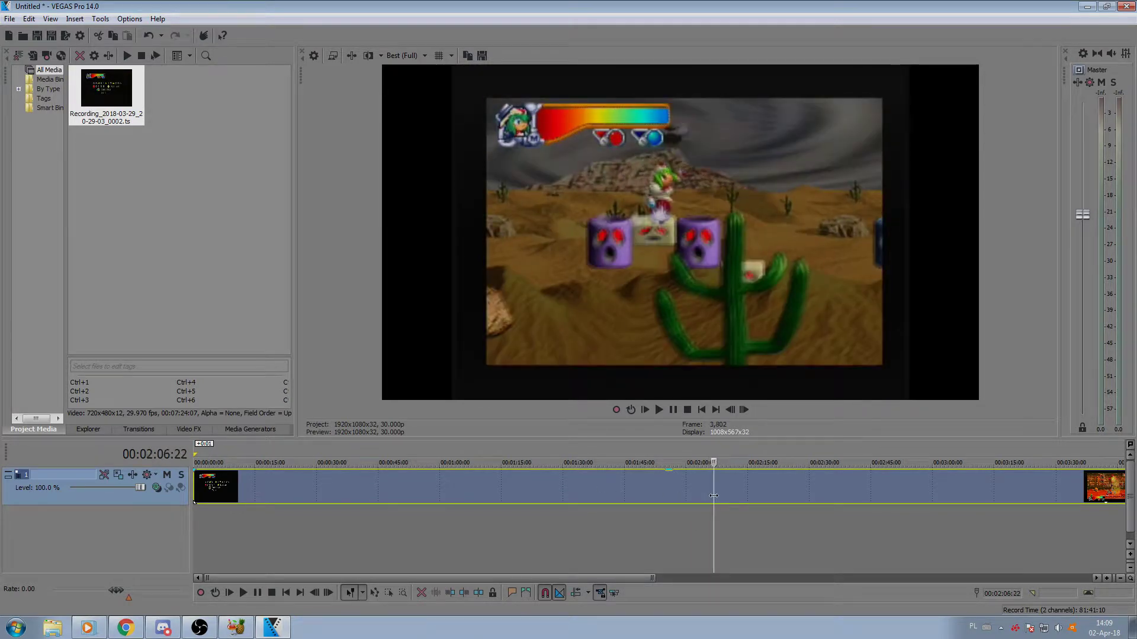
pyautogui.click(745, 410)
pyautogui.click(745, 410)
pyautogui.click(744, 410)
pyautogui.click(744, 410)
# Step: Change the project's Deinterlace method from Blend fields to Interpolate fields
pyautogui.click(745, 410)
pyautogui.click(744, 409)
pyautogui.click(745, 410)
pyautogui.click(744, 410)
pyautogui.click(9, 18)
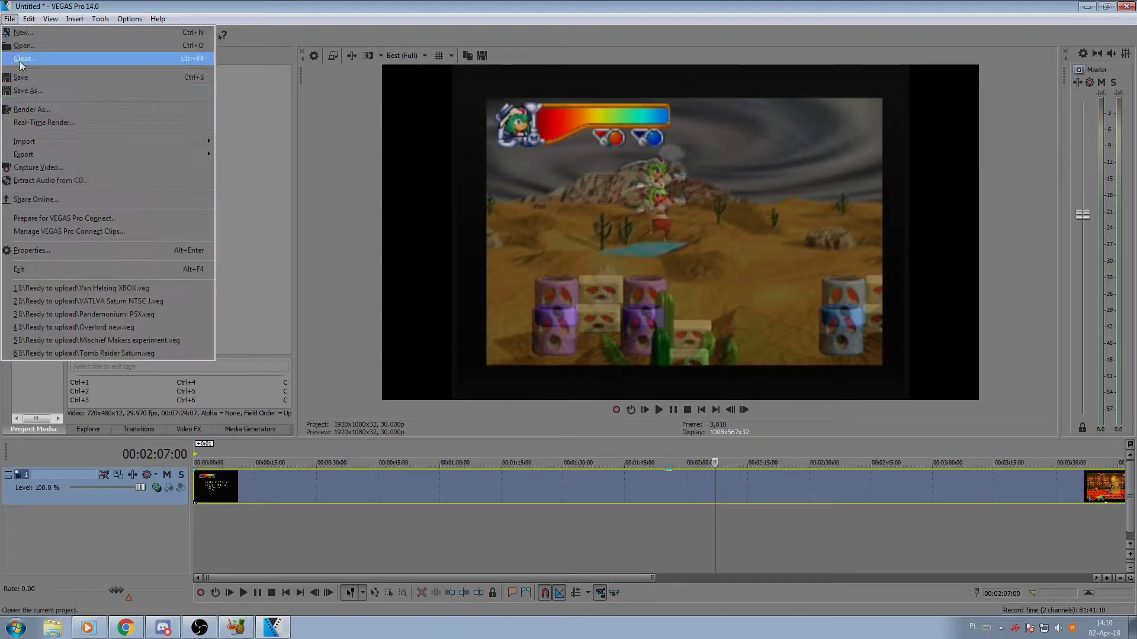
pyautogui.click(83, 254)
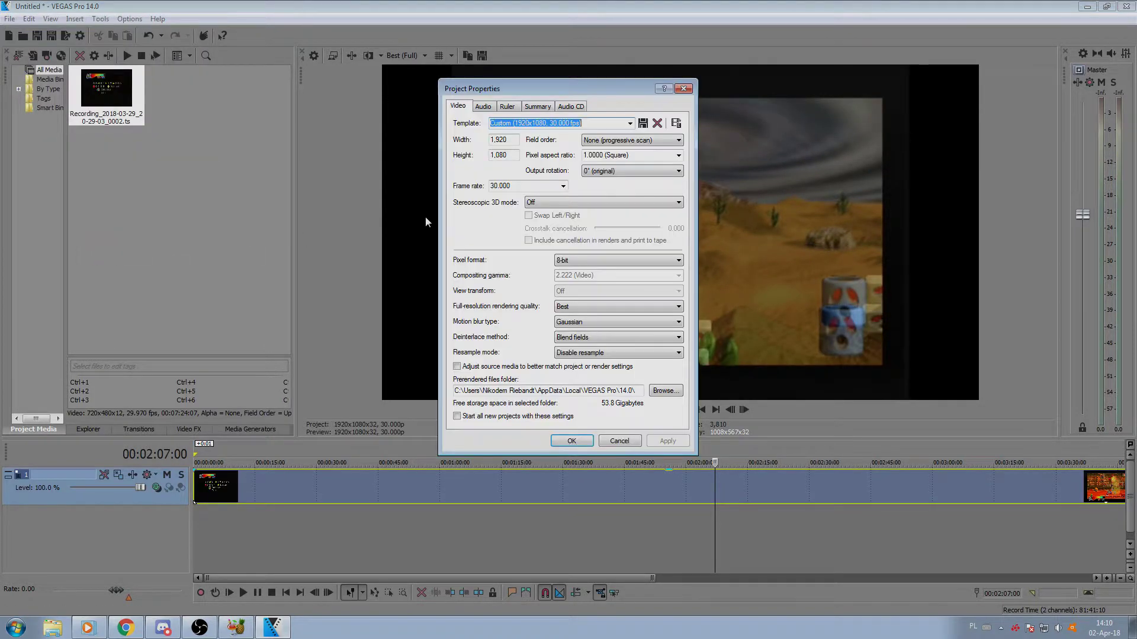
pyautogui.click(633, 338)
pyautogui.click(607, 364)
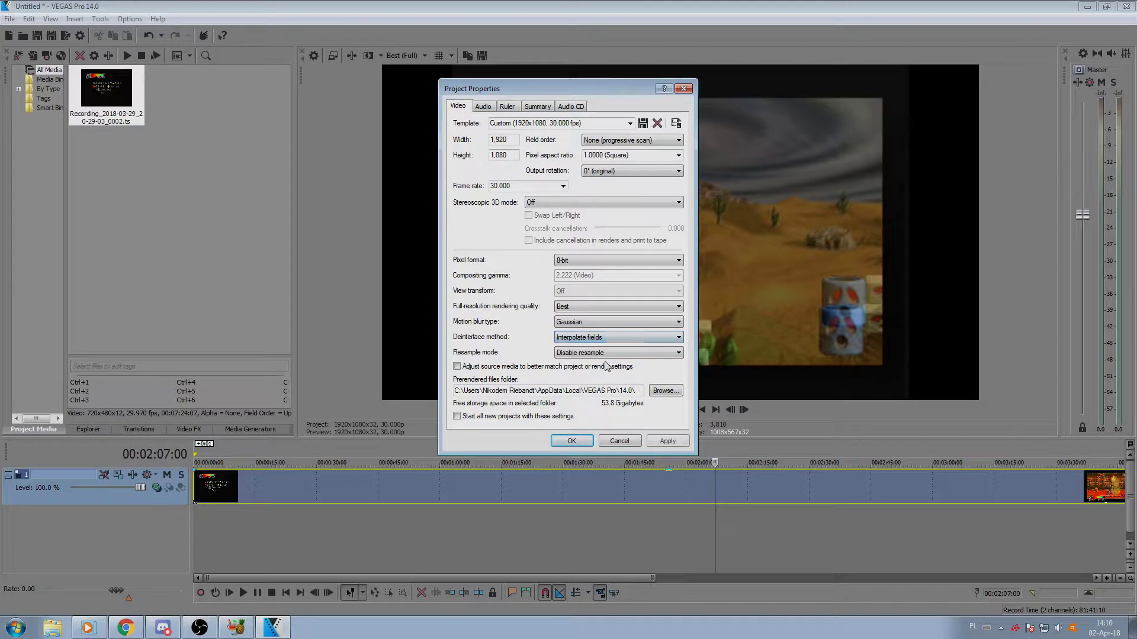
pyautogui.click(573, 443)
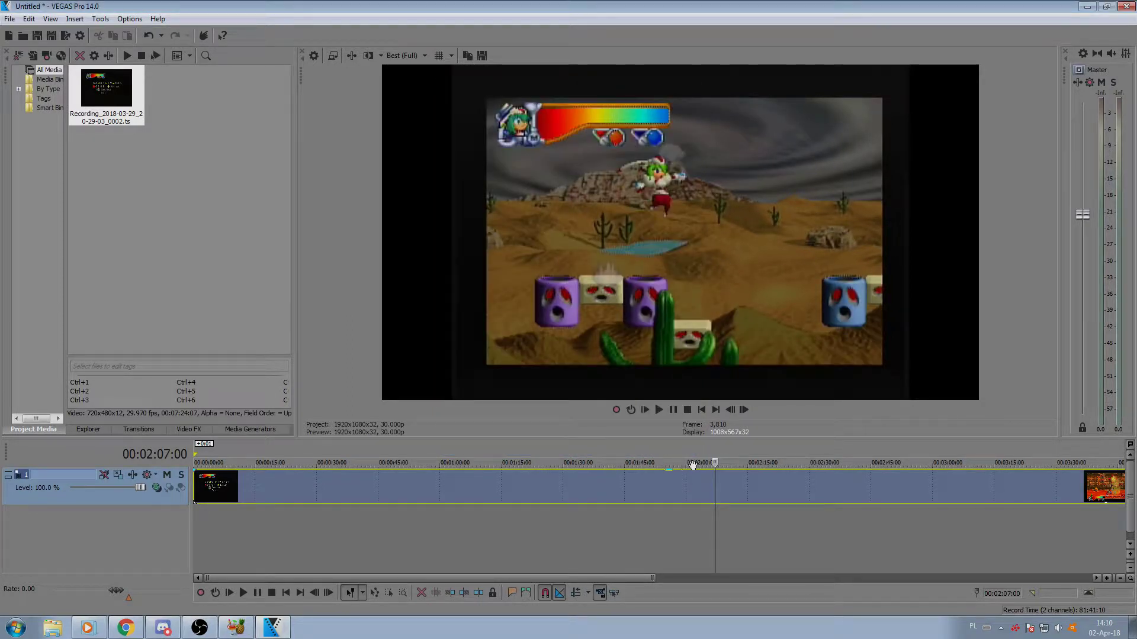
# Step: Step the preview forward five frames to 00:02:07:05 to check the interpolated fields
pyautogui.click(744, 410)
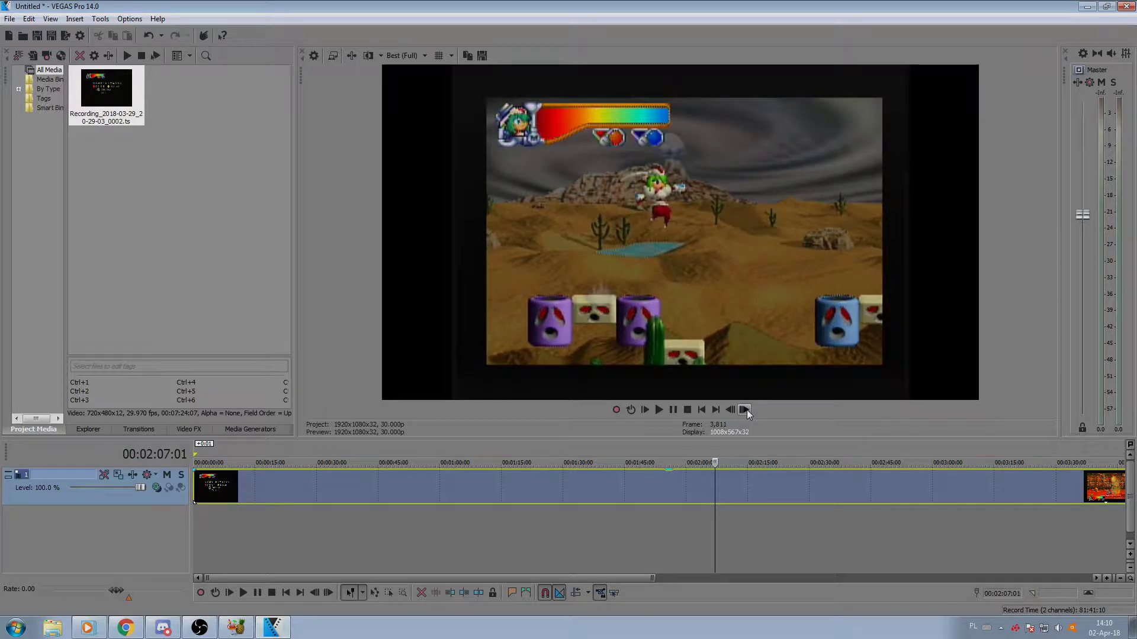
pyautogui.click(745, 410)
pyautogui.click(746, 410)
pyautogui.click(746, 410)
pyautogui.click(746, 410)
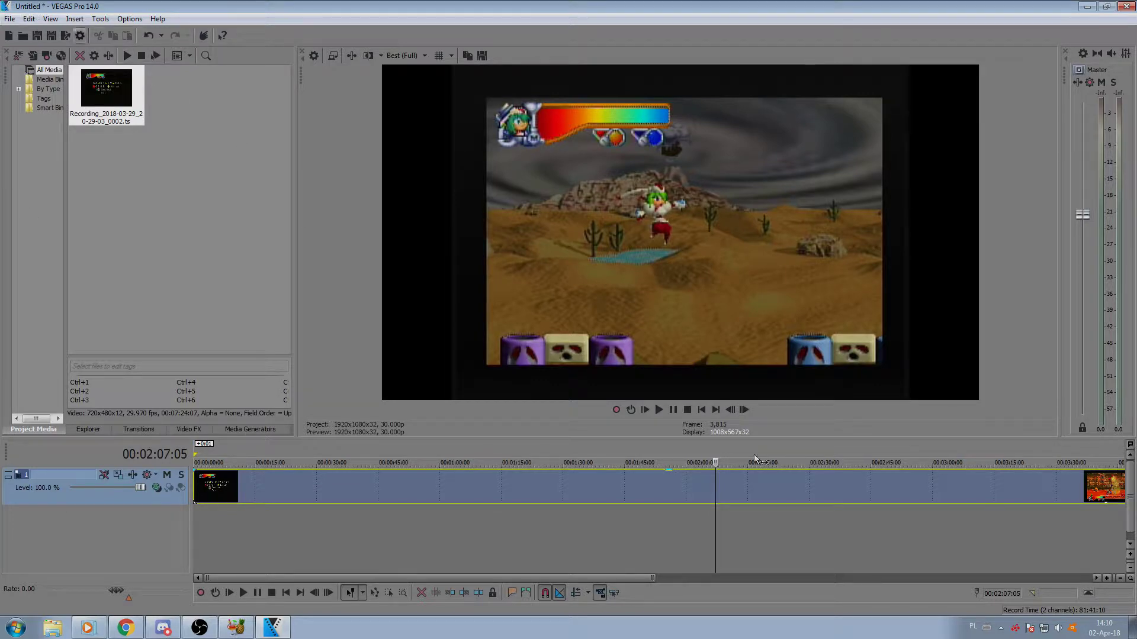
# Step: Change the project frame rate from 30.000 to 60 fps in Project Properties
pyautogui.click(9, 19)
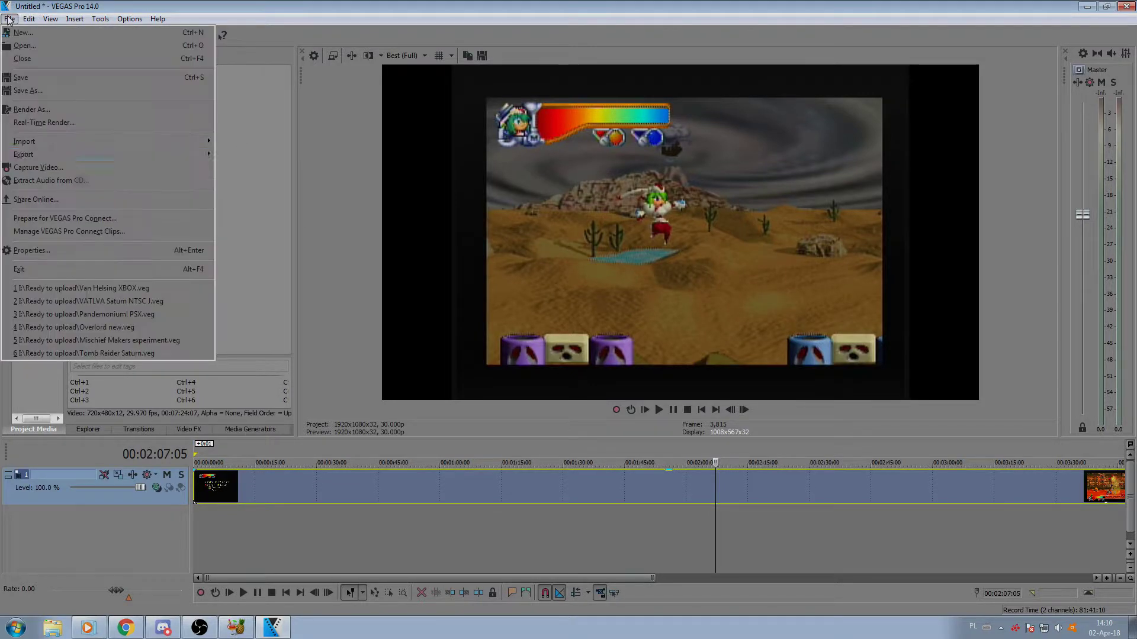
pyautogui.click(46, 248)
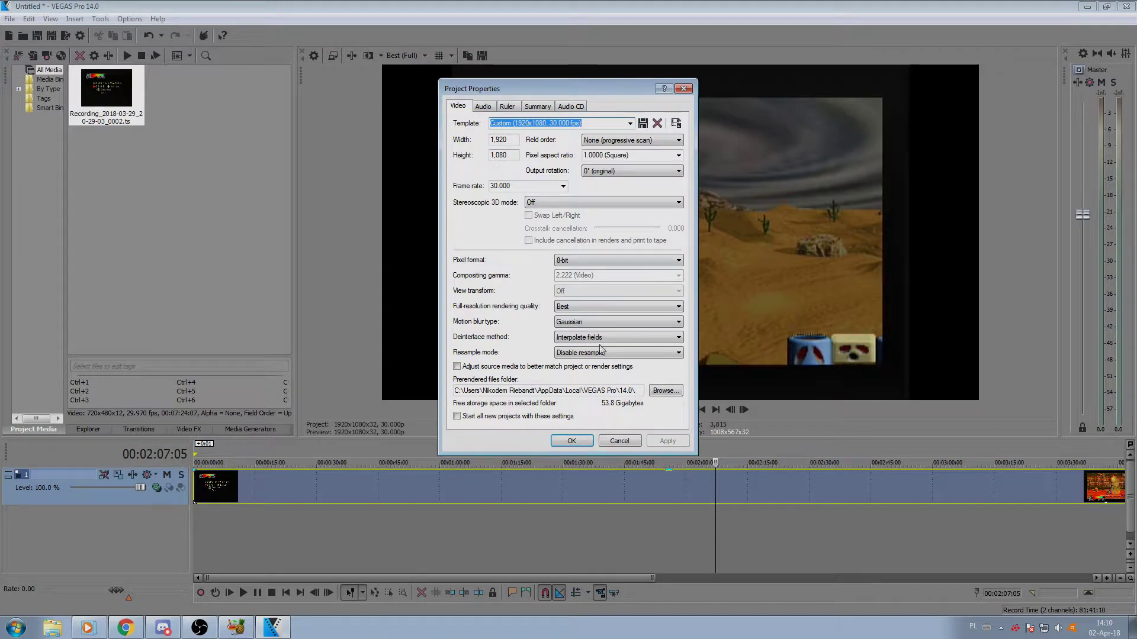
pyautogui.click(563, 186)
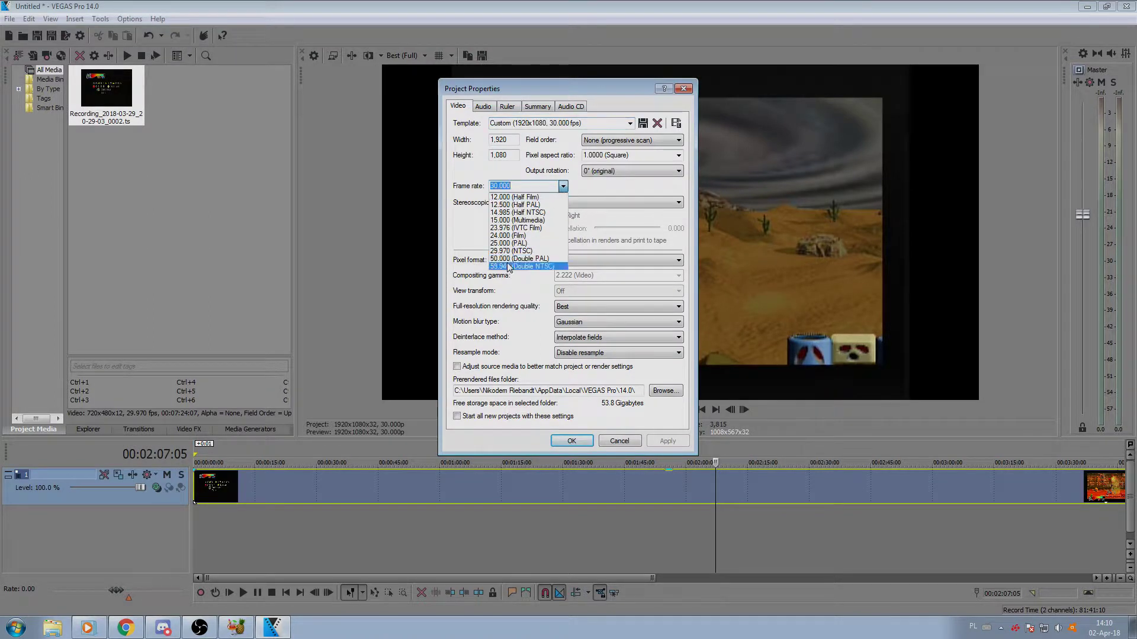
pyautogui.click(510, 187)
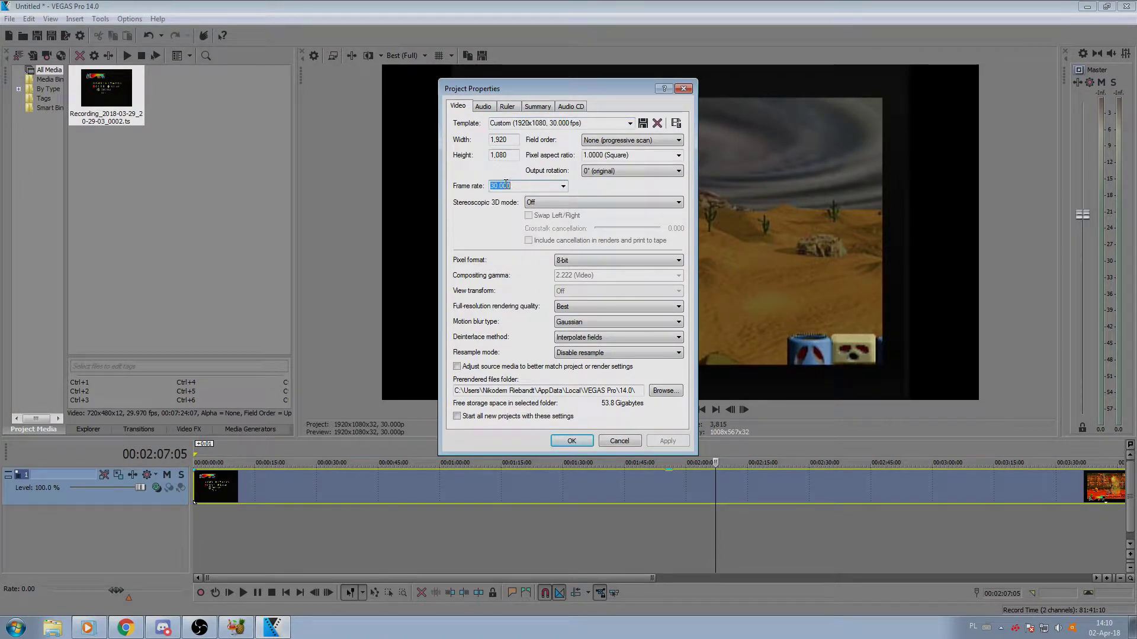
pyautogui.write('60')
pyautogui.click(570, 440)
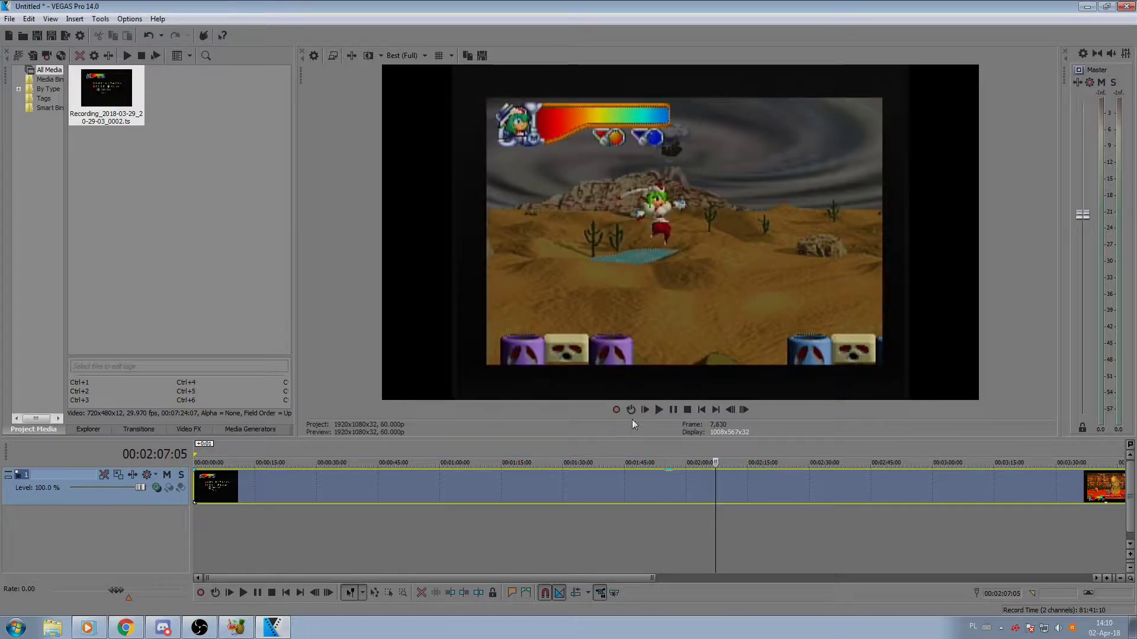
# Step: Step the preview forward eight frames through the opening pause screen
pyautogui.click(747, 409)
pyautogui.click(745, 412)
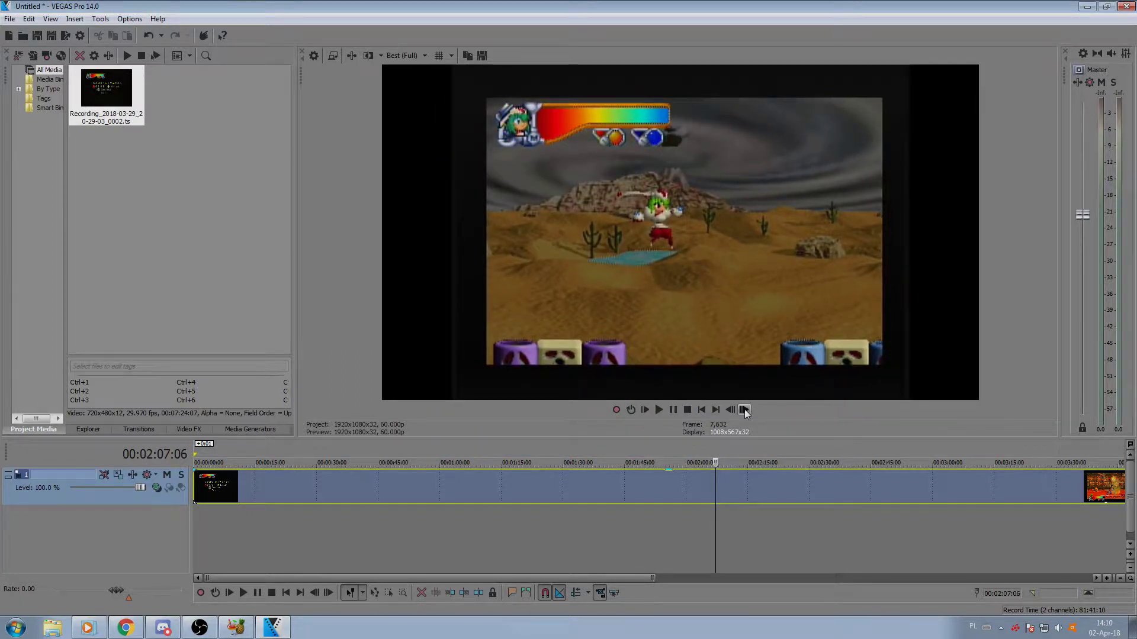
pyautogui.click(745, 411)
pyautogui.click(745, 411)
pyautogui.click(744, 411)
pyautogui.click(744, 411)
pyautogui.click(745, 411)
pyautogui.click(744, 411)
pyautogui.click(745, 411)
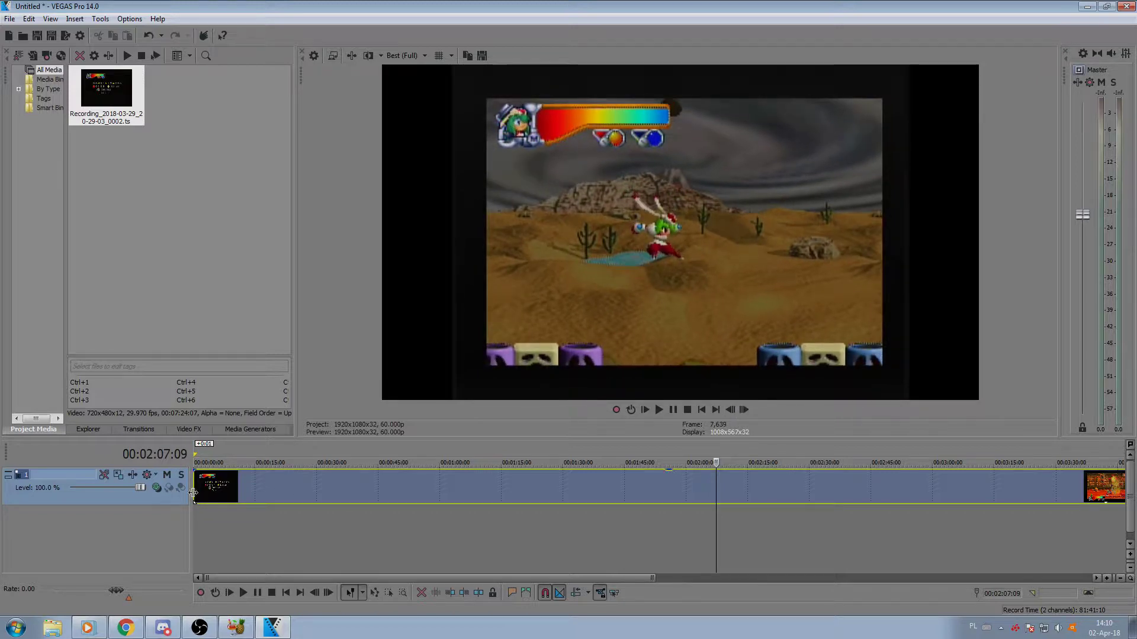
# Step: Return to the project start, step through the pause frames again, then jump to 00:00:24:24
pyautogui.click(194, 492)
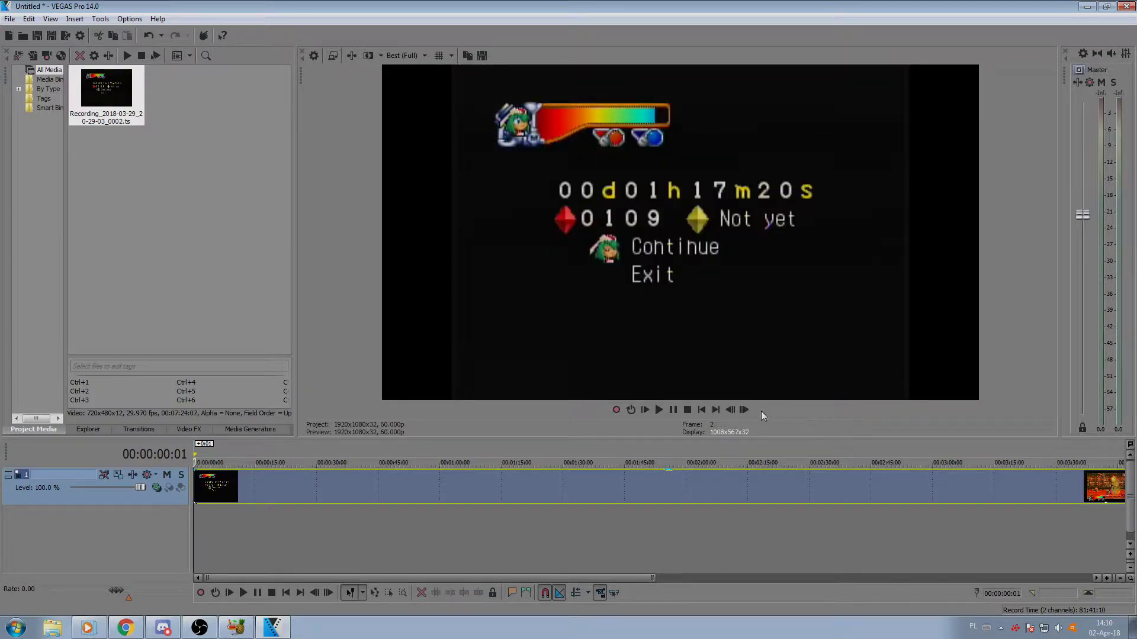
pyautogui.click(745, 411)
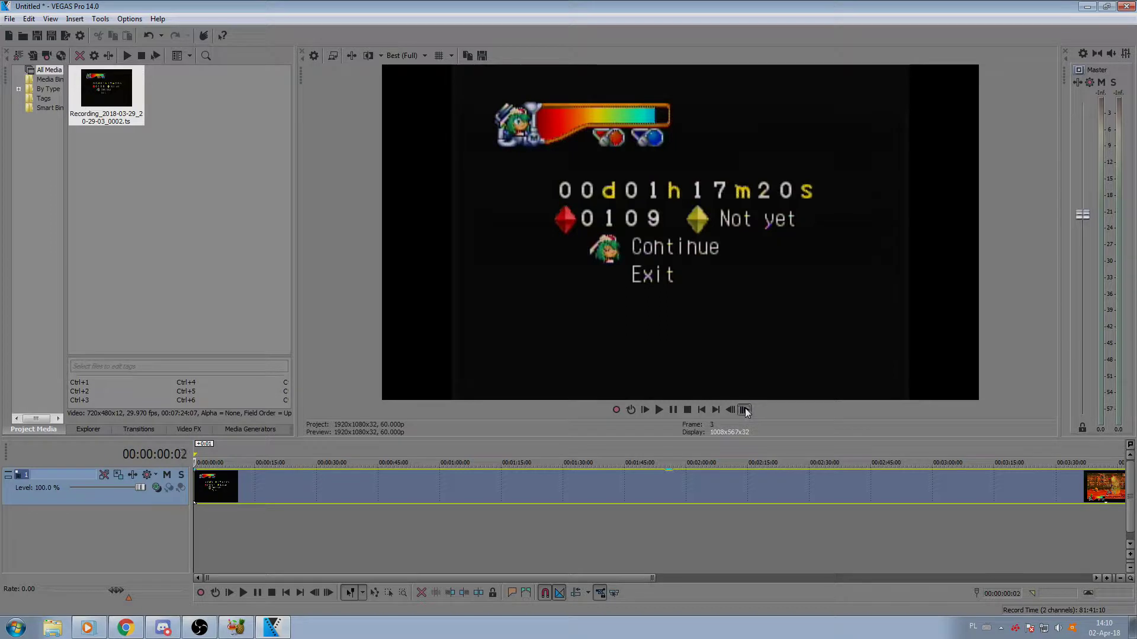
pyautogui.click(745, 411)
pyautogui.click(745, 411)
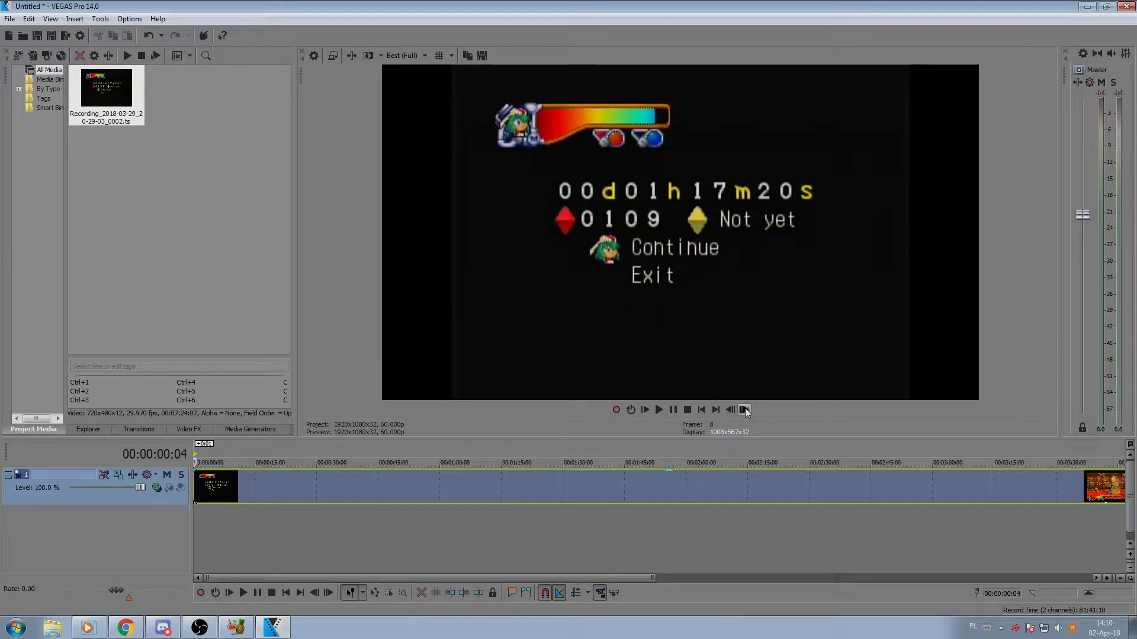
pyautogui.click(745, 411)
pyautogui.click(745, 411)
pyautogui.click(745, 411)
pyautogui.click(745, 411)
pyautogui.click(745, 411)
pyautogui.click(744, 411)
pyautogui.click(745, 411)
pyautogui.click(745, 411)
pyautogui.click(745, 411)
pyautogui.click(744, 411)
pyautogui.click(745, 411)
pyautogui.click(745, 411)
pyautogui.click(745, 410)
pyautogui.click(745, 411)
pyautogui.click(745, 410)
pyautogui.click(745, 411)
pyautogui.click(745, 411)
pyautogui.click(745, 411)
pyautogui.click(745, 411)
pyautogui.click(745, 411)
pyautogui.click(745, 411)
pyautogui.click(745, 411)
pyautogui.click(745, 411)
pyautogui.click(745, 411)
pyautogui.click(745, 411)
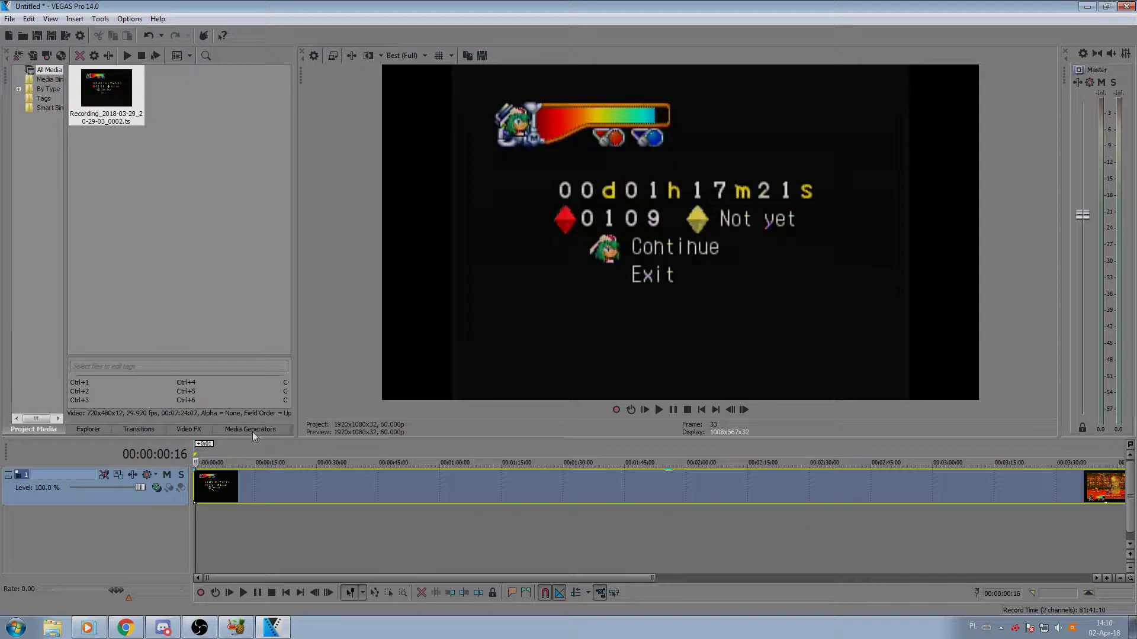
pyautogui.click(295, 487)
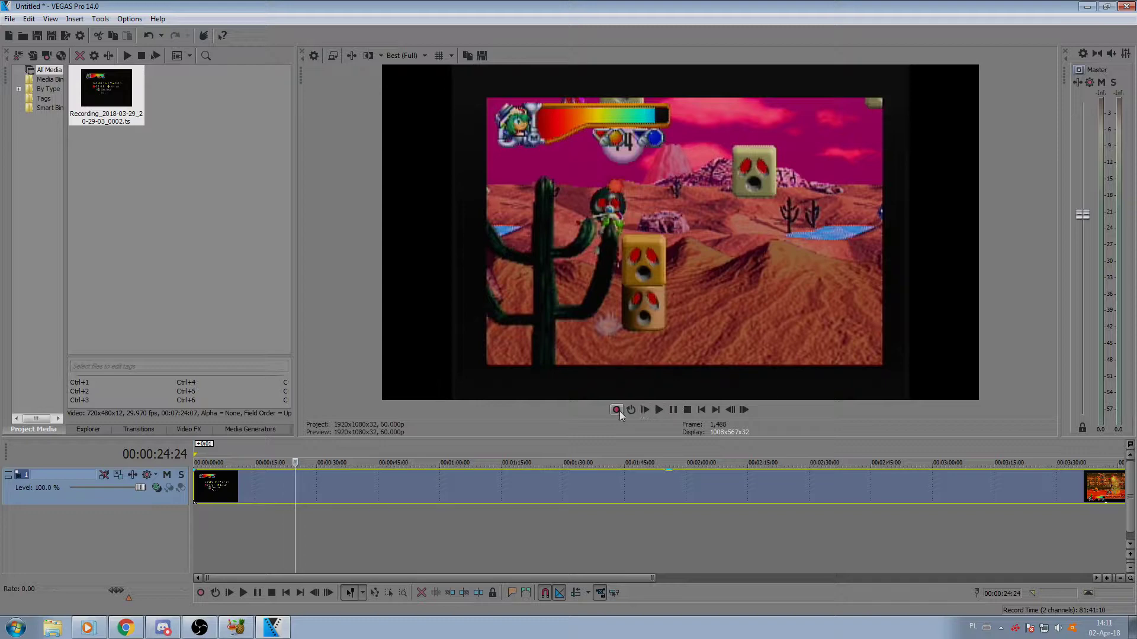
# Step: Set the project deinterlace method to Smart adaptive (GPU only)
pyautogui.click(10, 19)
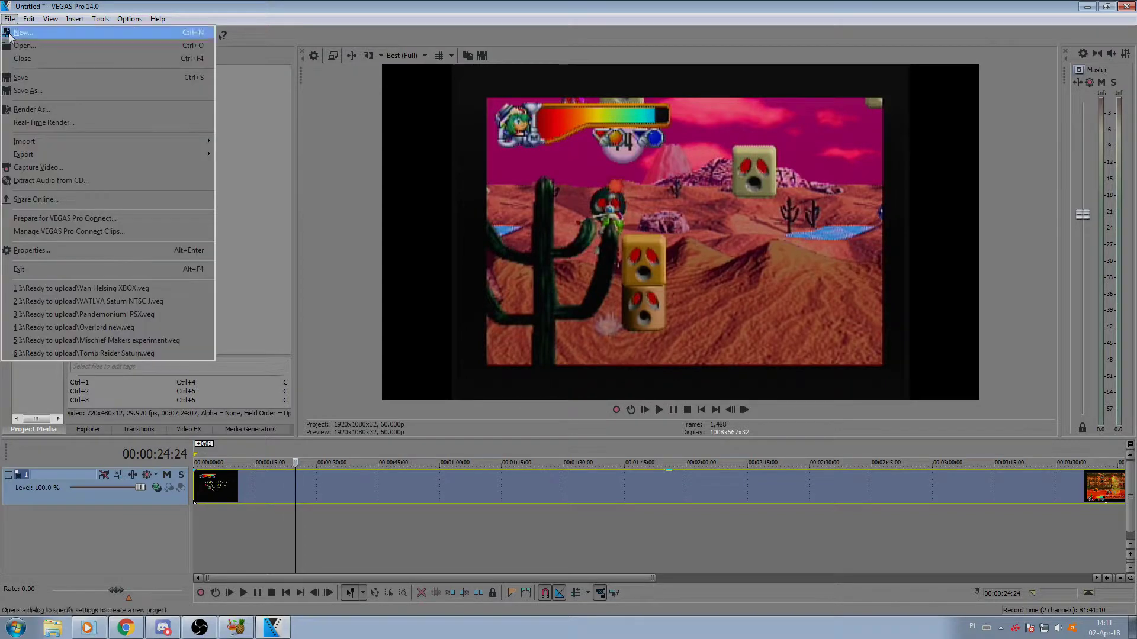
pyautogui.click(78, 247)
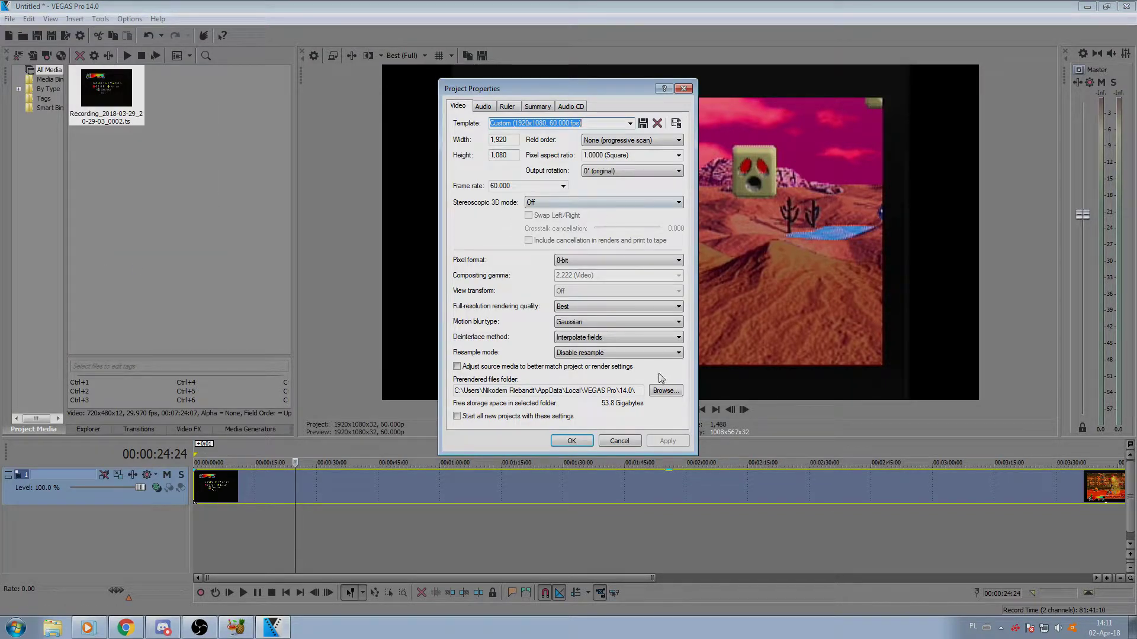
pyautogui.click(631, 338)
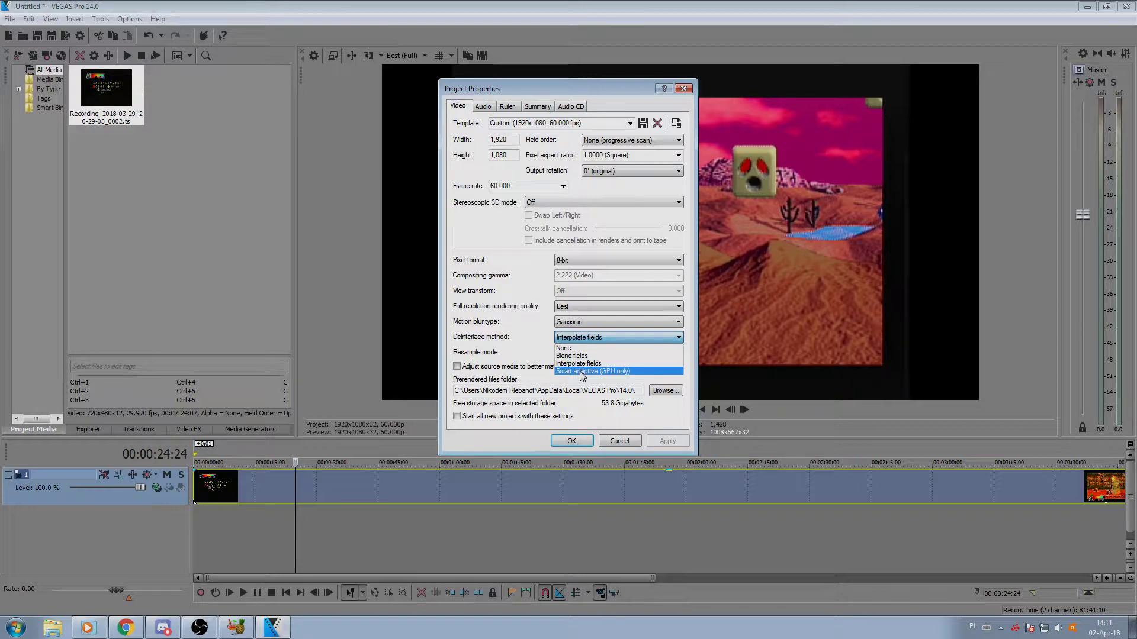
pyautogui.click(583, 372)
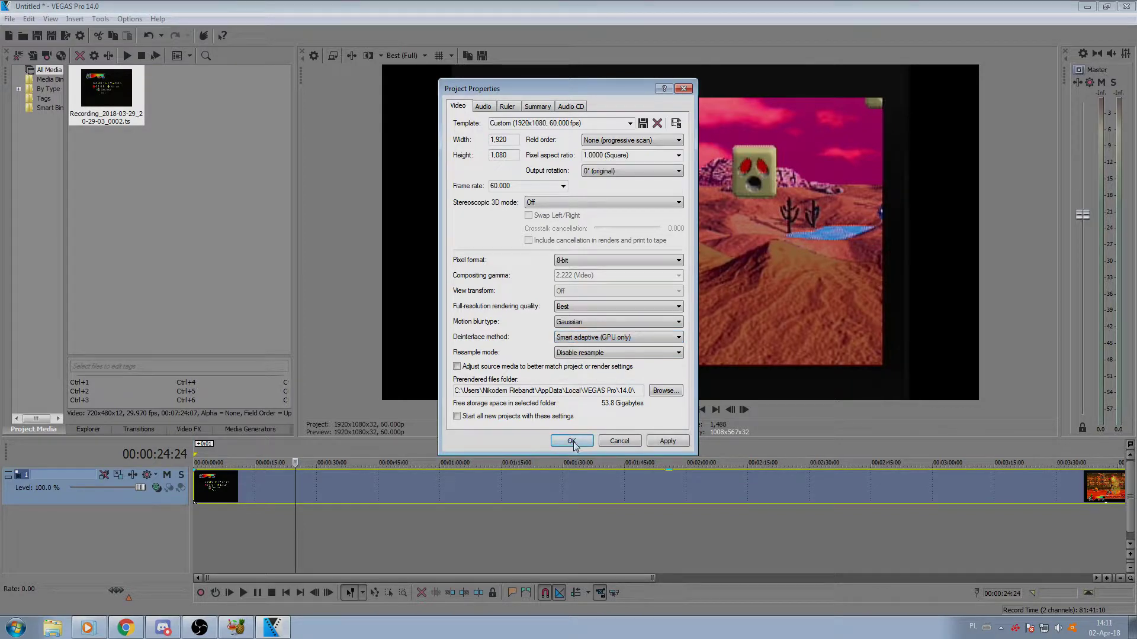
pyautogui.click(572, 441)
# Step: Step the gameplay frame by frame up to 00:00:25:03 to check the deinterlacing
pyautogui.click(745, 409)
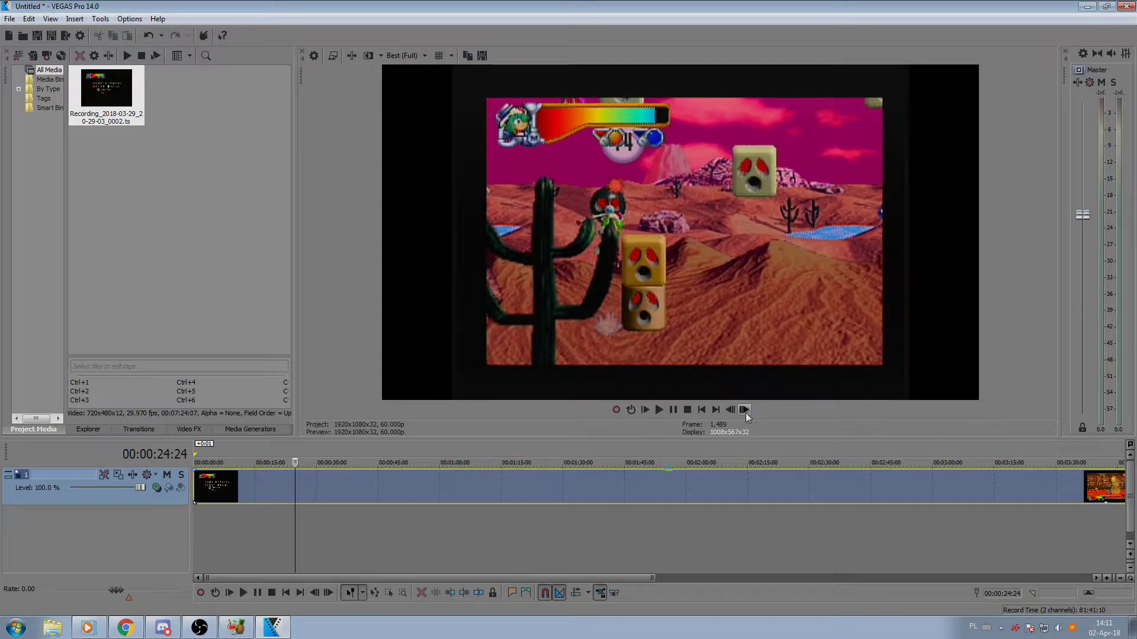
pyautogui.click(745, 410)
pyautogui.click(745, 410)
pyautogui.click(745, 410)
pyautogui.click(745, 410)
pyautogui.click(745, 410)
pyautogui.click(745, 409)
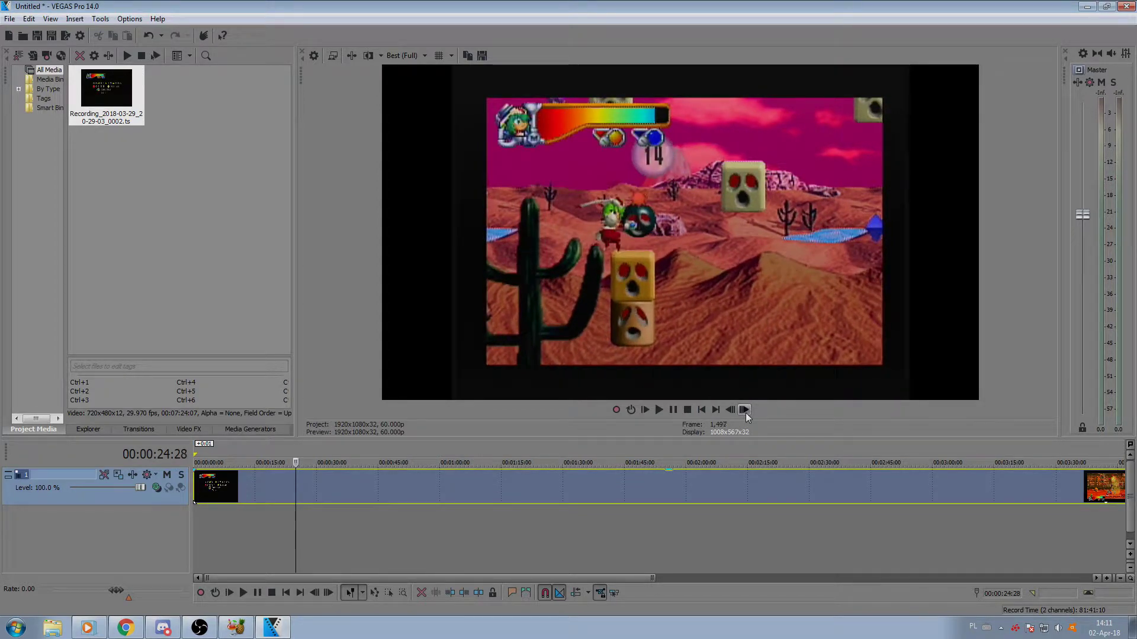
pyautogui.click(745, 409)
pyautogui.click(745, 409)
pyautogui.click(744, 410)
pyautogui.click(745, 410)
pyautogui.click(745, 410)
pyautogui.click(745, 410)
pyautogui.click(745, 410)
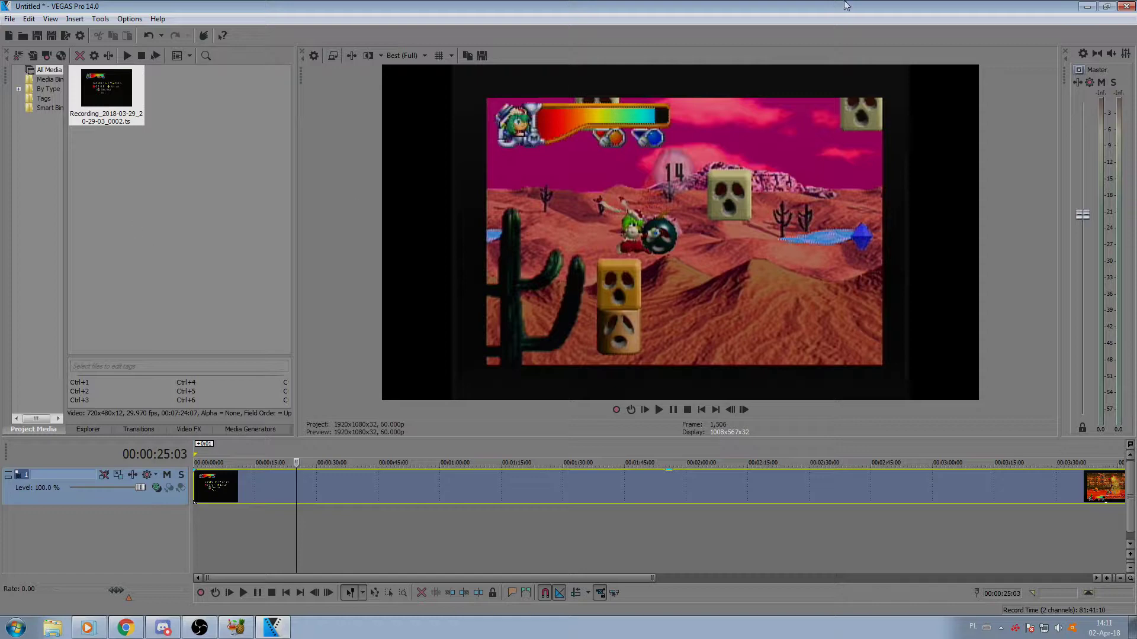
# Step: Minimize VEGAS and restart HandBrake from the desktop
pyautogui.click(1090, 7)
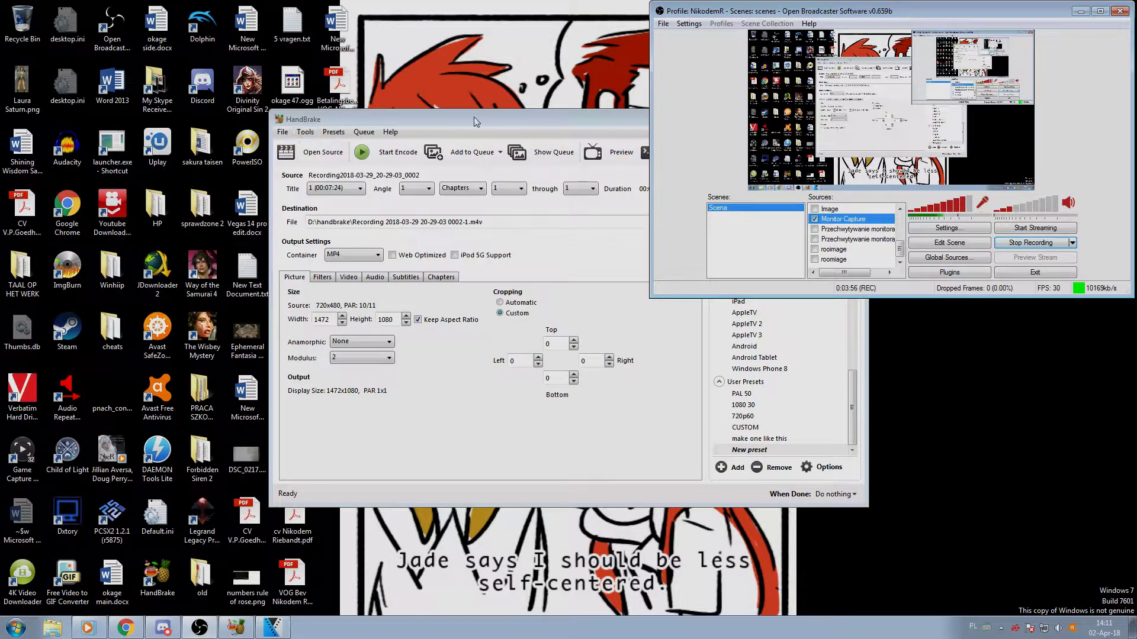
pyautogui.click(508, 121)
pyautogui.click(854, 119)
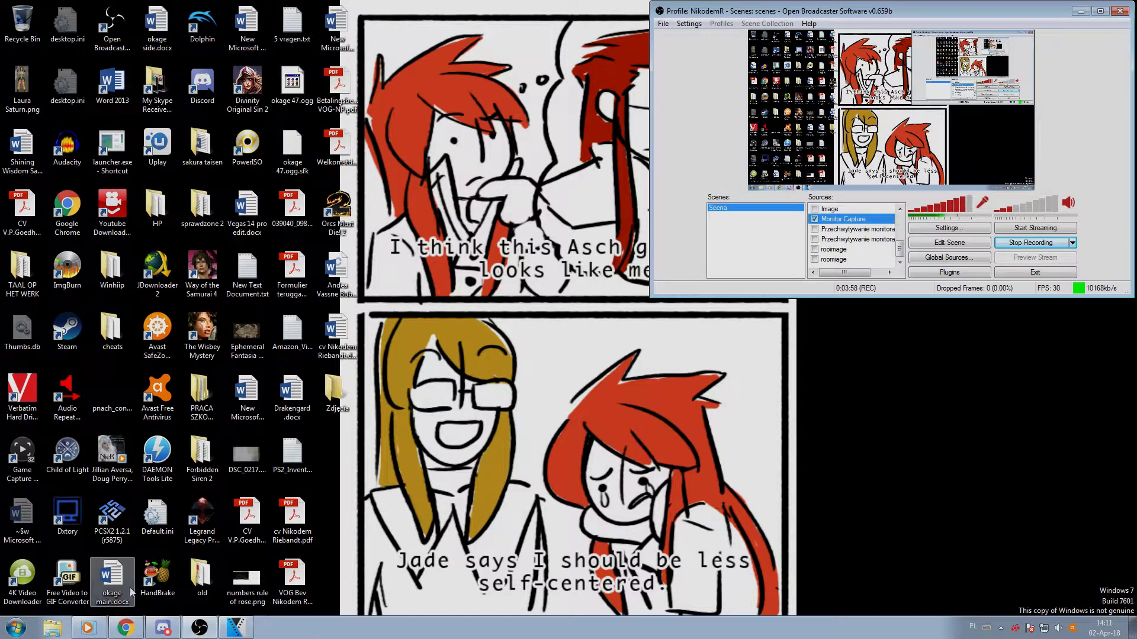
pyautogui.click(157, 578)
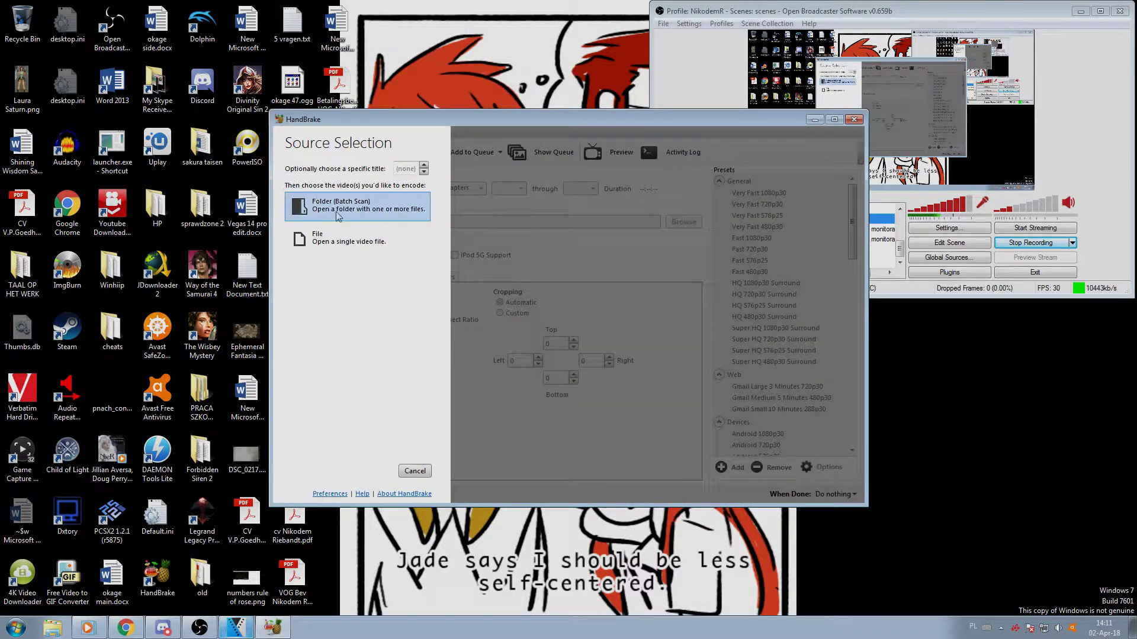
# Step: Open the .ts recording from EGC_Library > New folder as the HandBrake source
pyautogui.click(350, 243)
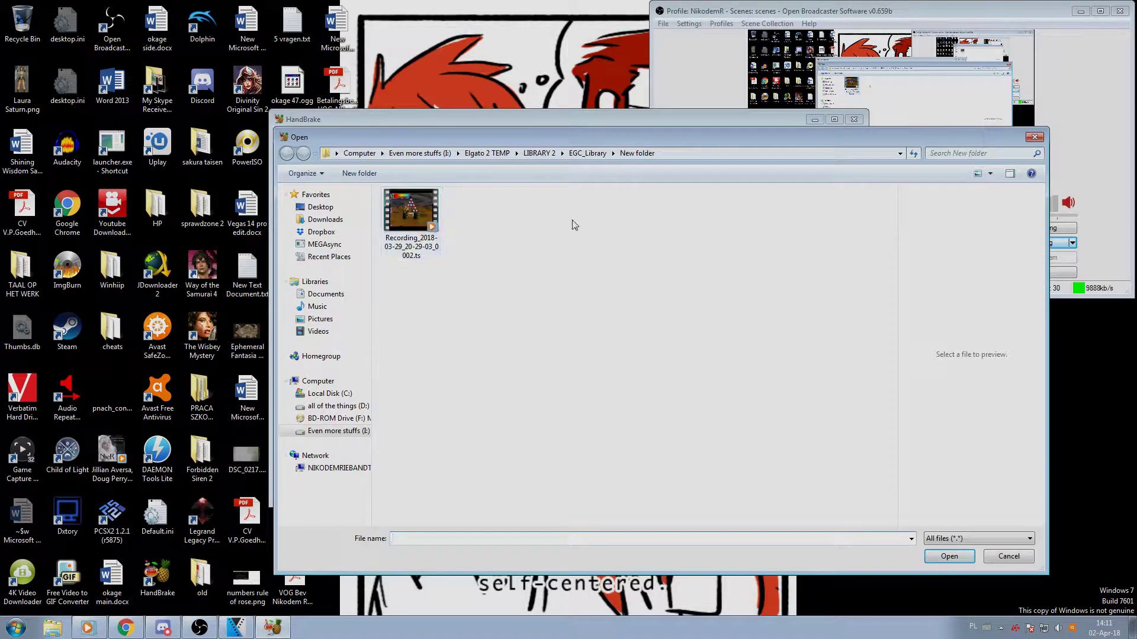
pyautogui.click(531, 155)
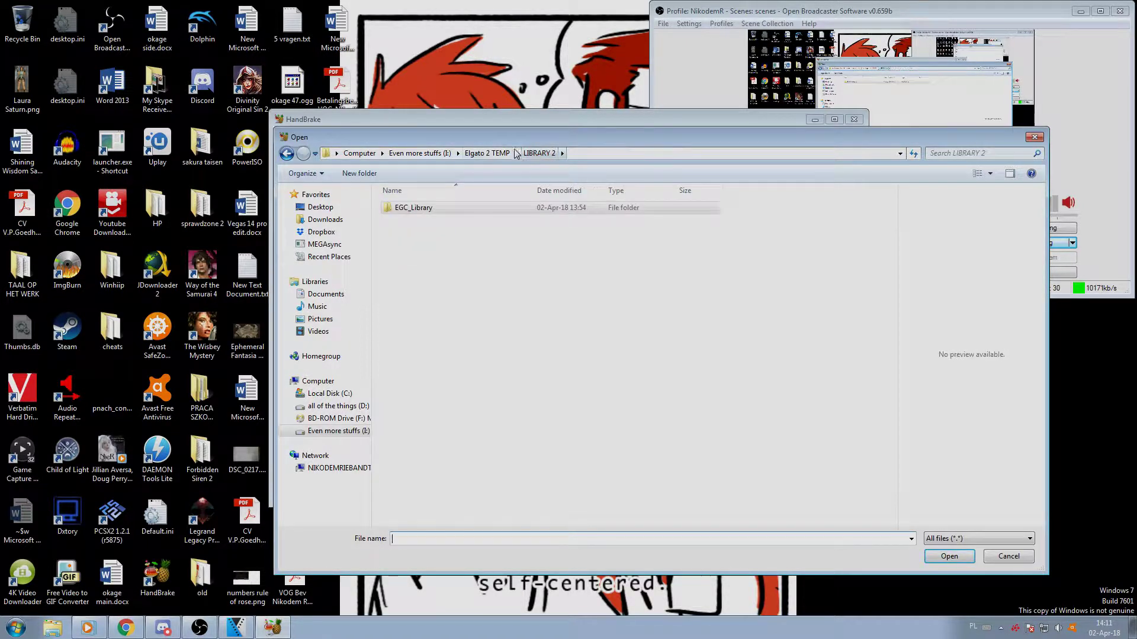
pyautogui.click(487, 153)
pyautogui.doubleClick(411, 220)
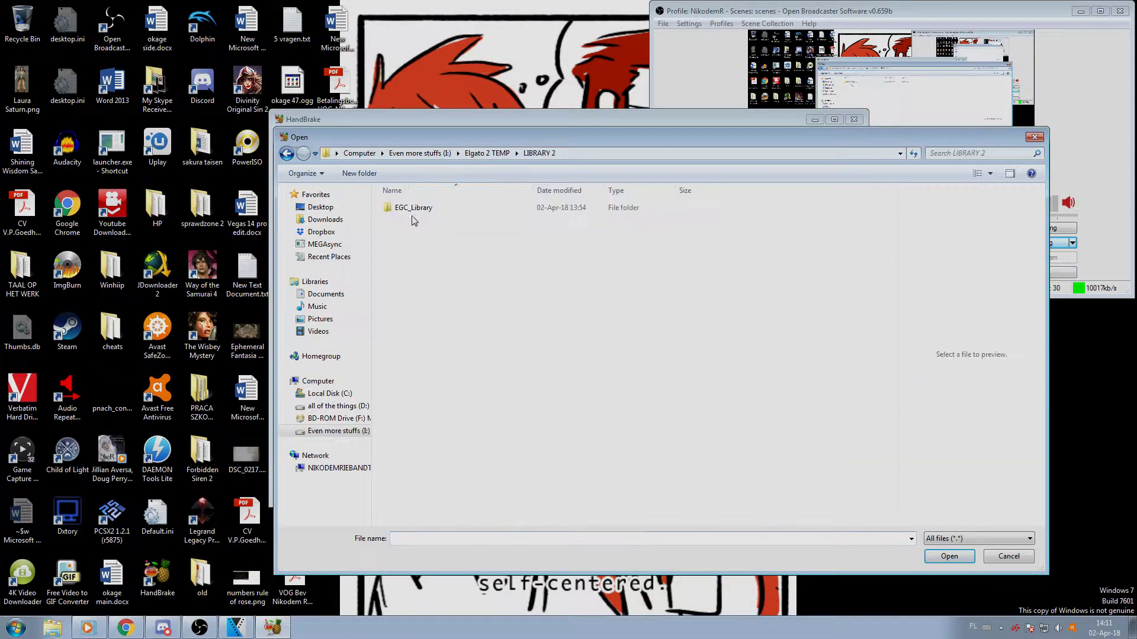
pyautogui.doubleClick(431, 208)
pyautogui.scroll(-20, 535, 251)
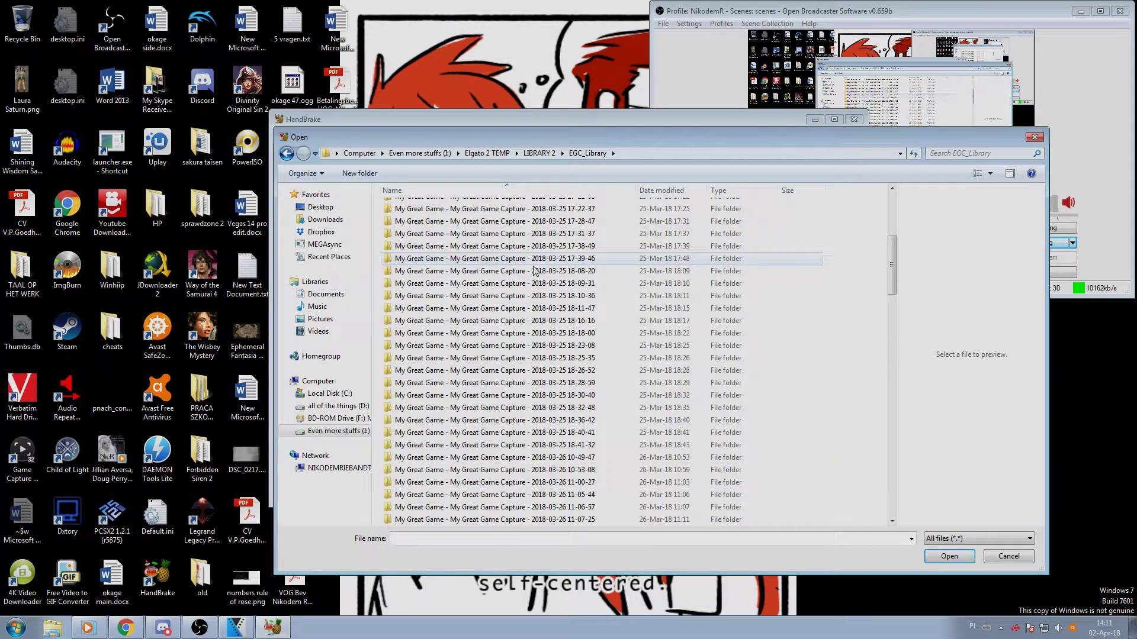
pyautogui.scroll(-3, 535, 313)
pyautogui.doubleClick(412, 514)
pyautogui.click(411, 213)
pyautogui.click(946, 557)
pyautogui.click(947, 556)
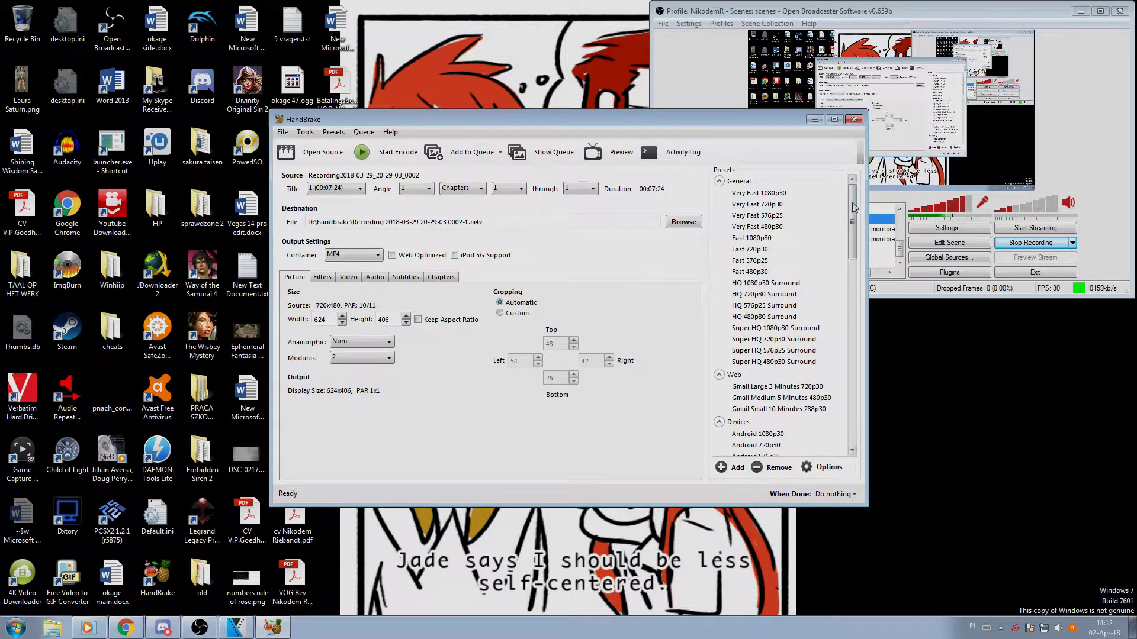
# Step: Delete the CUSTOM preset, keeping the default and 'make one like this' presets
pyautogui.moveTo(852, 237); pyautogui.dragTo(859, 412)
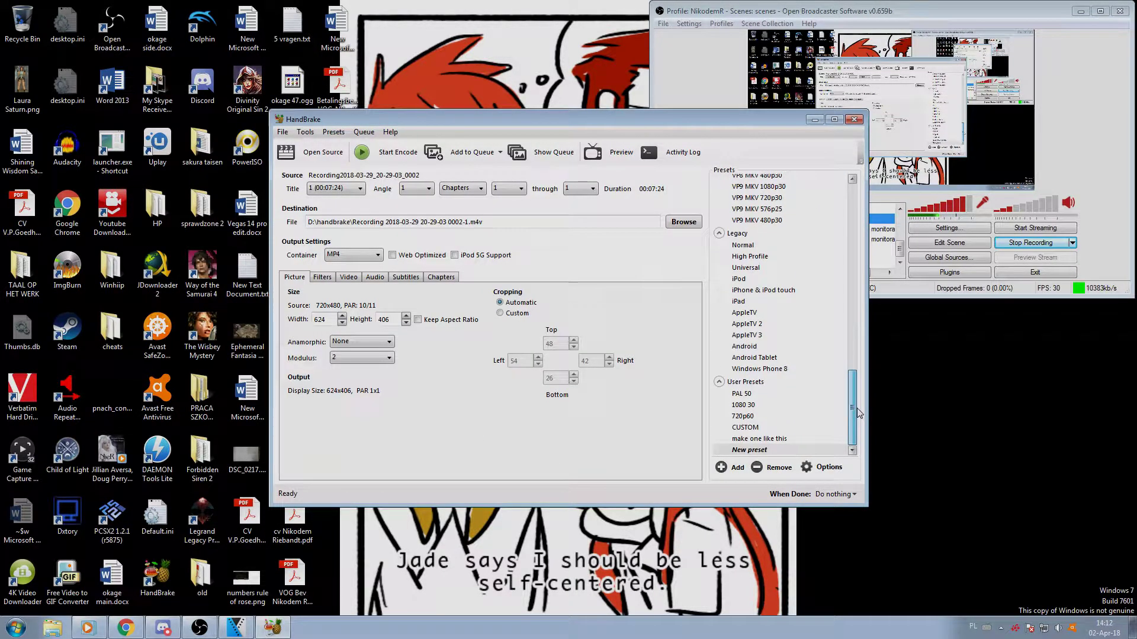
pyautogui.click(768, 467)
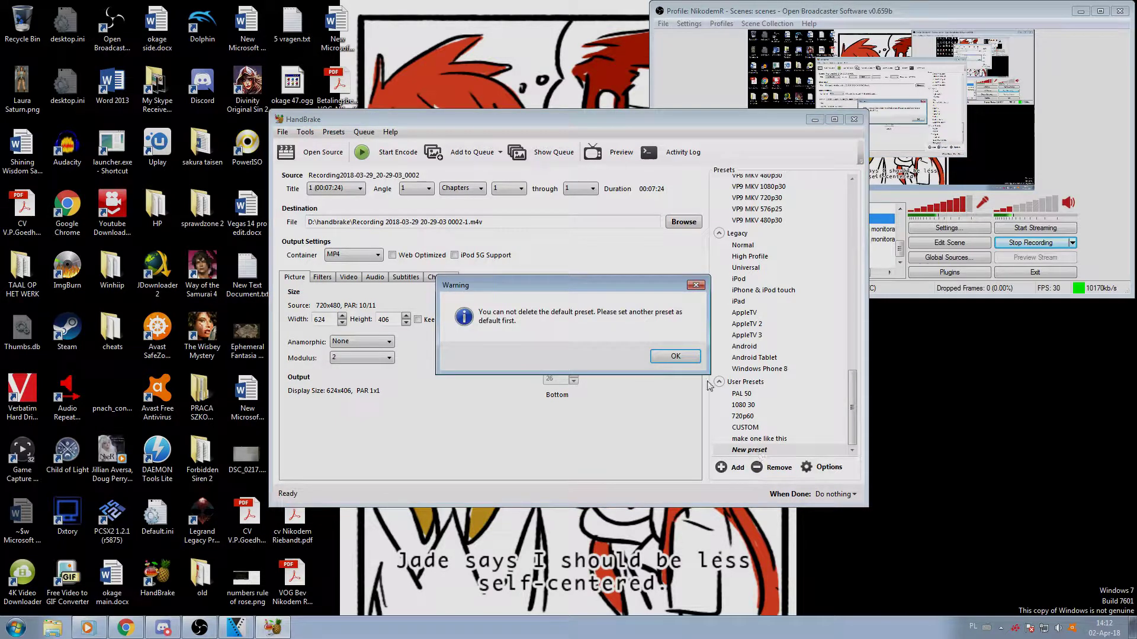
pyautogui.click(687, 357)
pyautogui.click(747, 439)
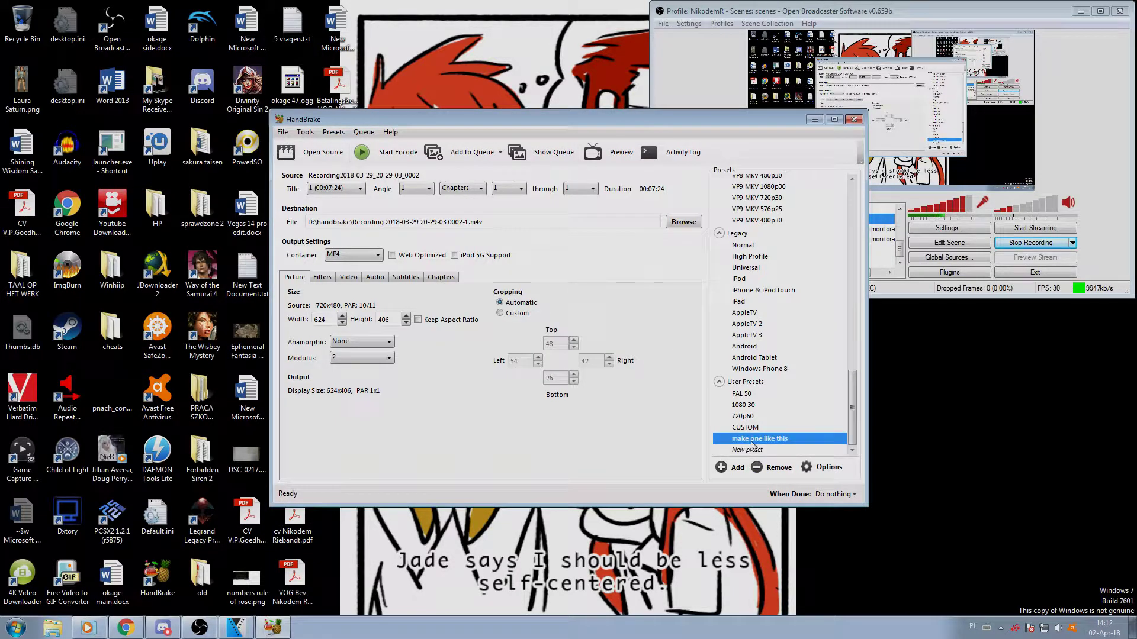
pyautogui.click(770, 468)
pyautogui.click(669, 357)
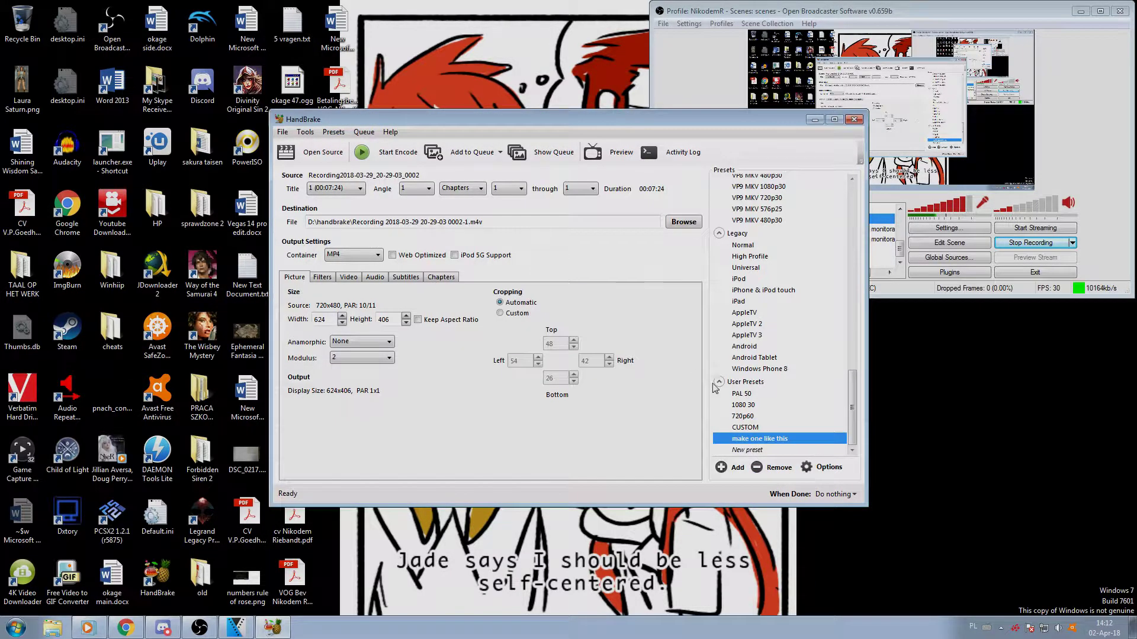
pyautogui.click(773, 469)
pyautogui.click(597, 358)
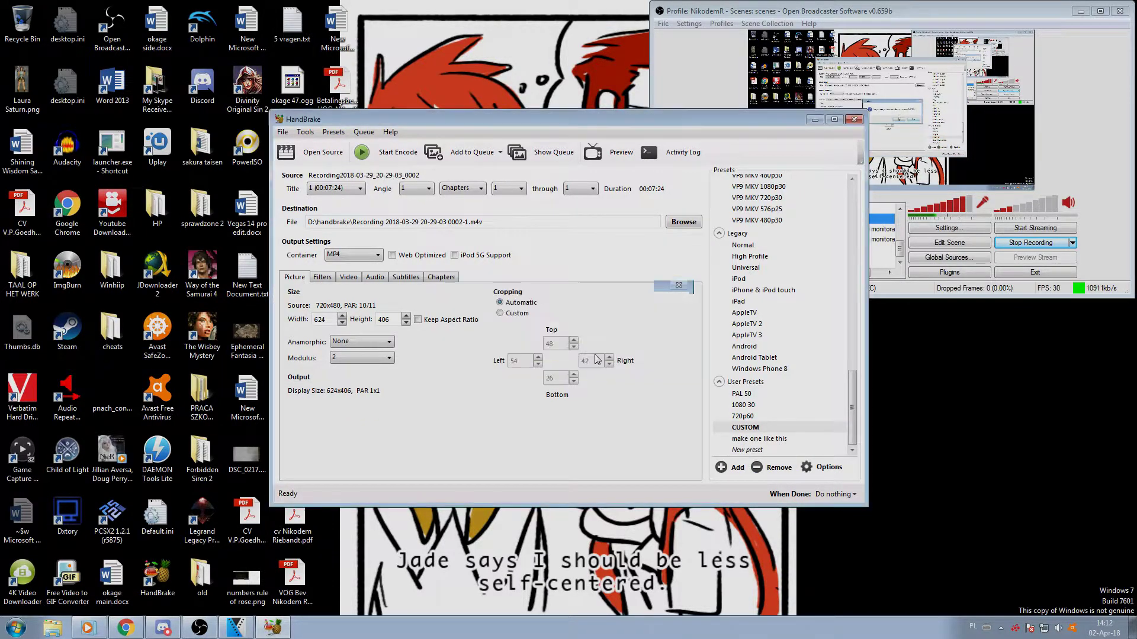
# Step: Start a new preset and set its picture size to 1920 x 1080
pyautogui.click(729, 468)
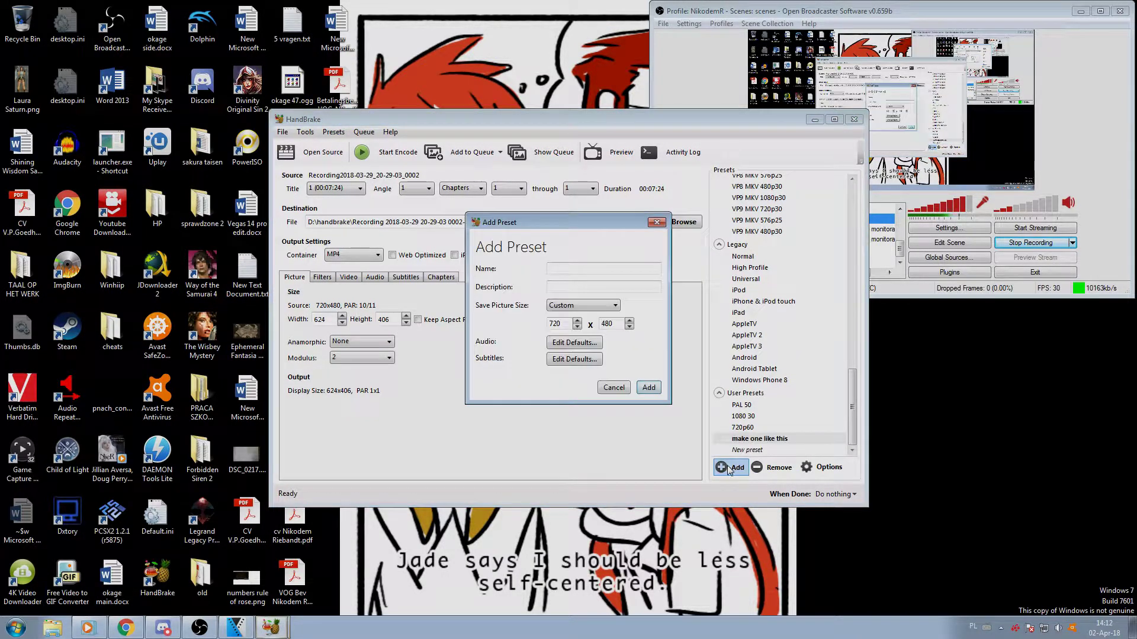
pyautogui.moveTo(619, 325); pyautogui.dragTo(583, 327)
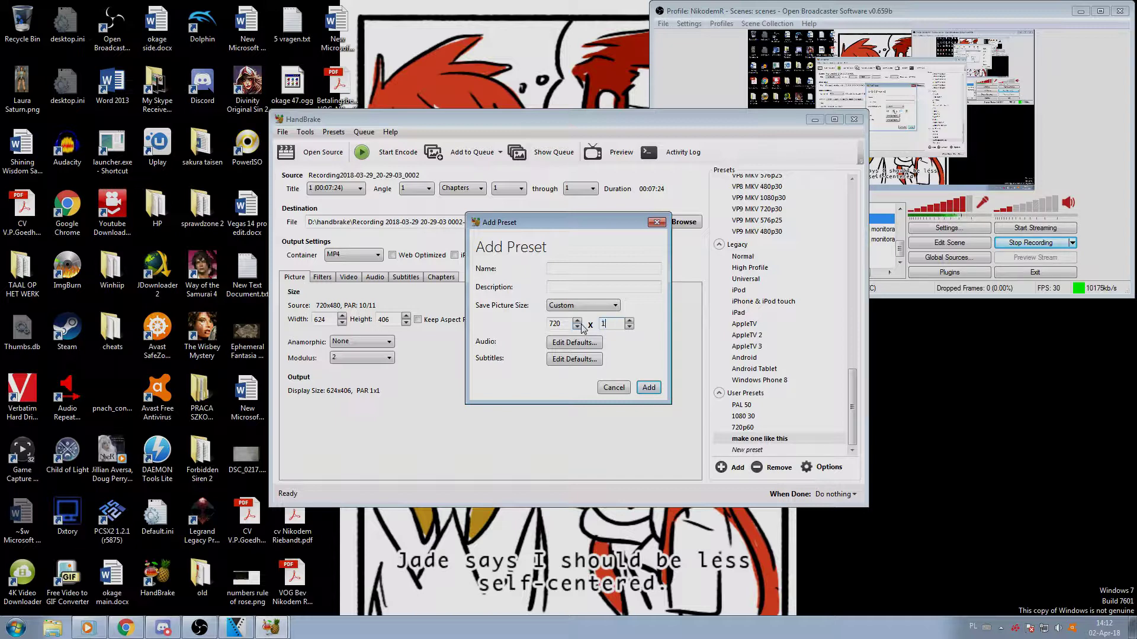
pyautogui.write('1080')
pyautogui.moveTo(567, 324); pyautogui.dragTo(534, 325)
pyautogui.write('1920')
# Step: Name the preset 'NEW new', save it, and select it in the list
pyautogui.click(563, 269)
pyautogui.write('NEw new')
pyautogui.click(561, 268)
pyautogui.press('BackSpace')
pyautogui.write('W')
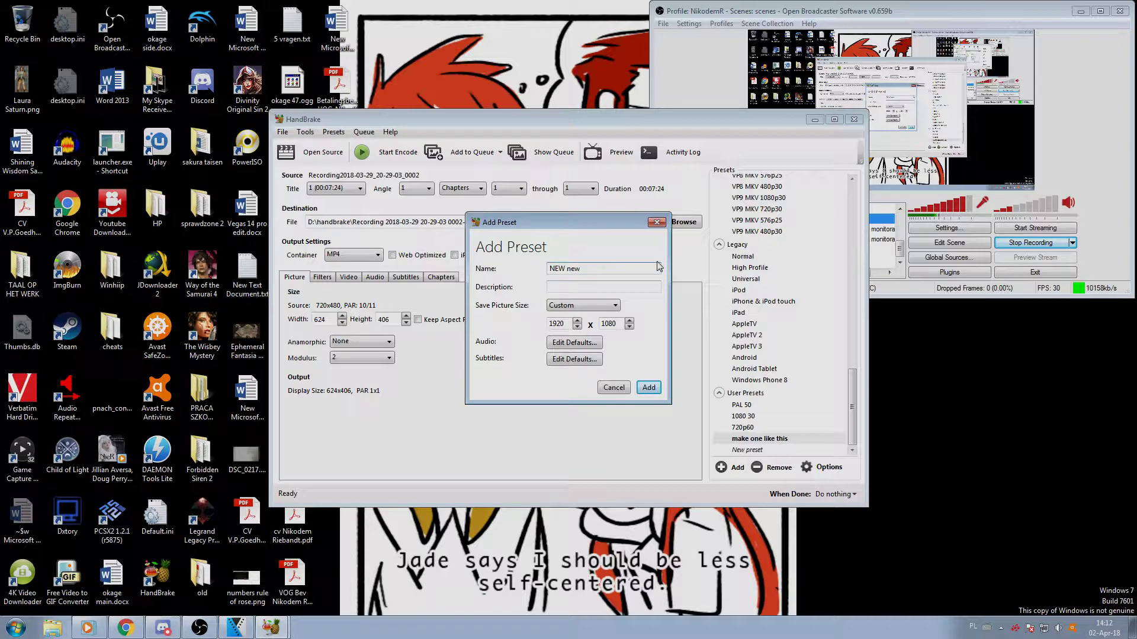
pyautogui.click(649, 388)
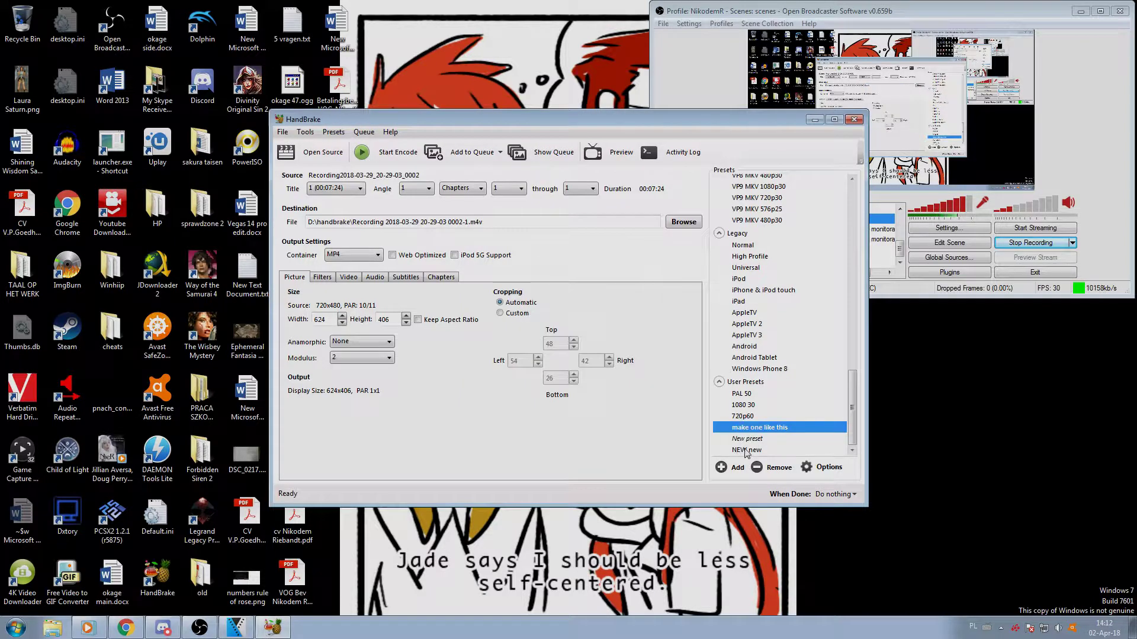
pyautogui.click(775, 452)
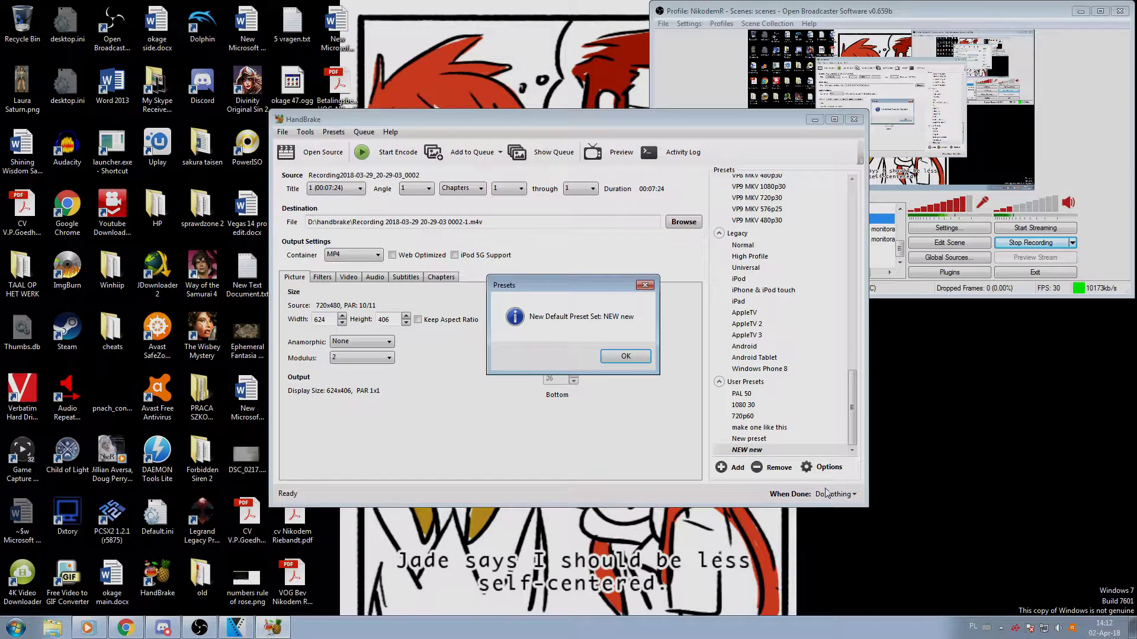
# Step: Accept NEW new as the default preset in the confirmation message
pyautogui.click(626, 360)
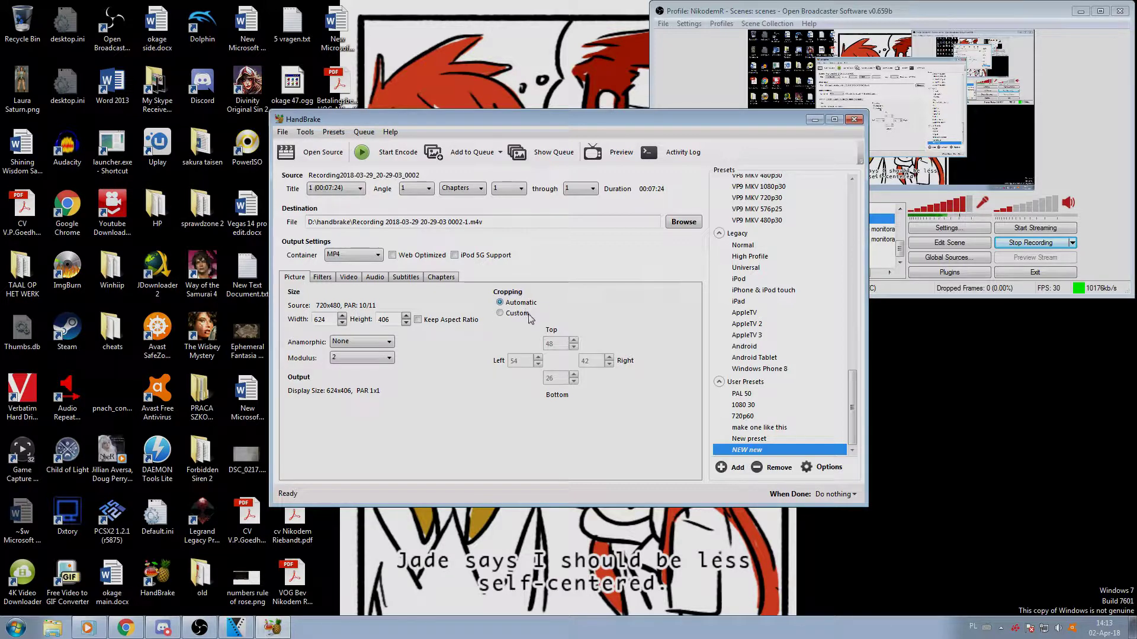
# Step: Open the encode preview and enlarge its window
pyautogui.click(621, 155)
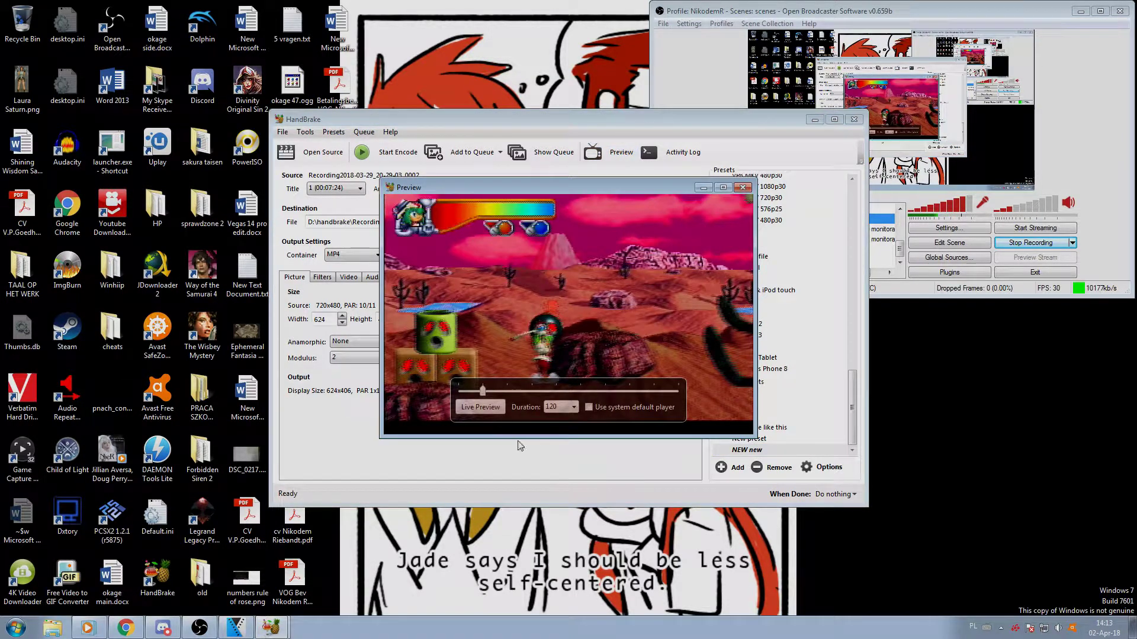
pyautogui.moveTo(487, 178); pyautogui.dragTo(487, 24)
pyautogui.moveTo(380, 420); pyautogui.dragTo(166, 418)
pyautogui.moveTo(465, 437); pyautogui.dragTo(465, 554)
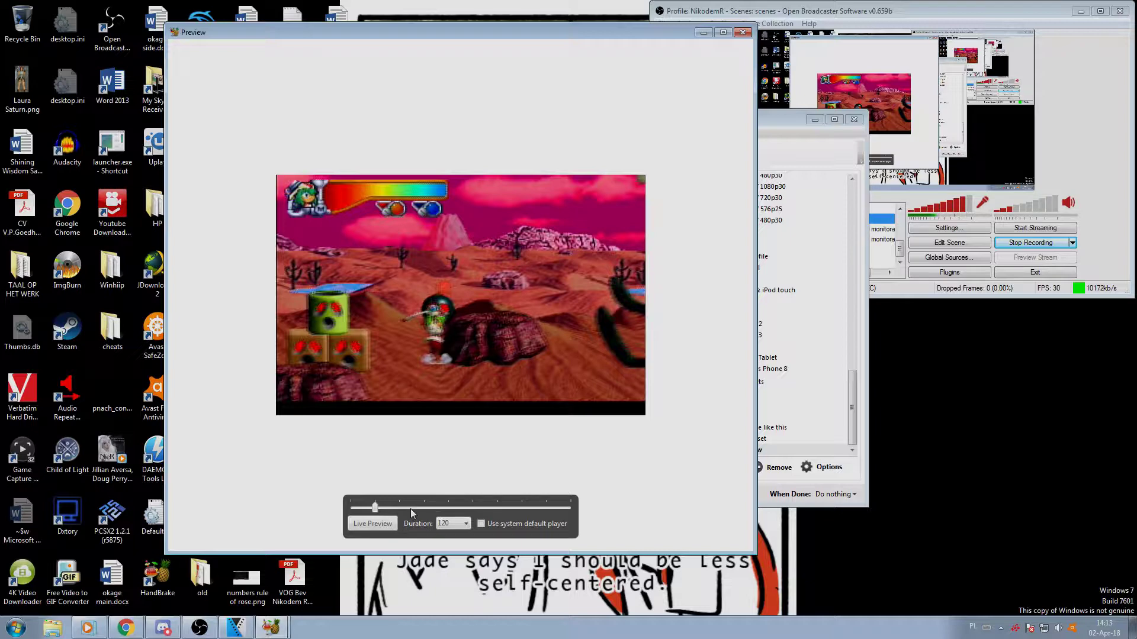
# Step: Scrub the preview to other scenes, including the lava fight, then close it
pyautogui.moveTo(418, 508); pyautogui.dragTo(447, 513)
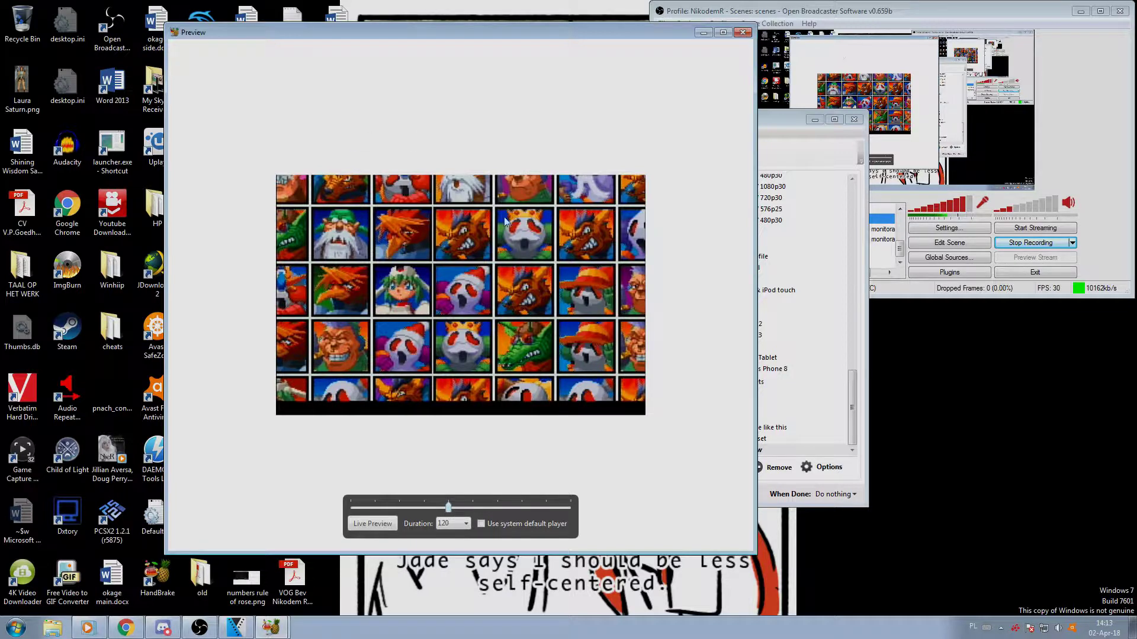
pyautogui.click(463, 512)
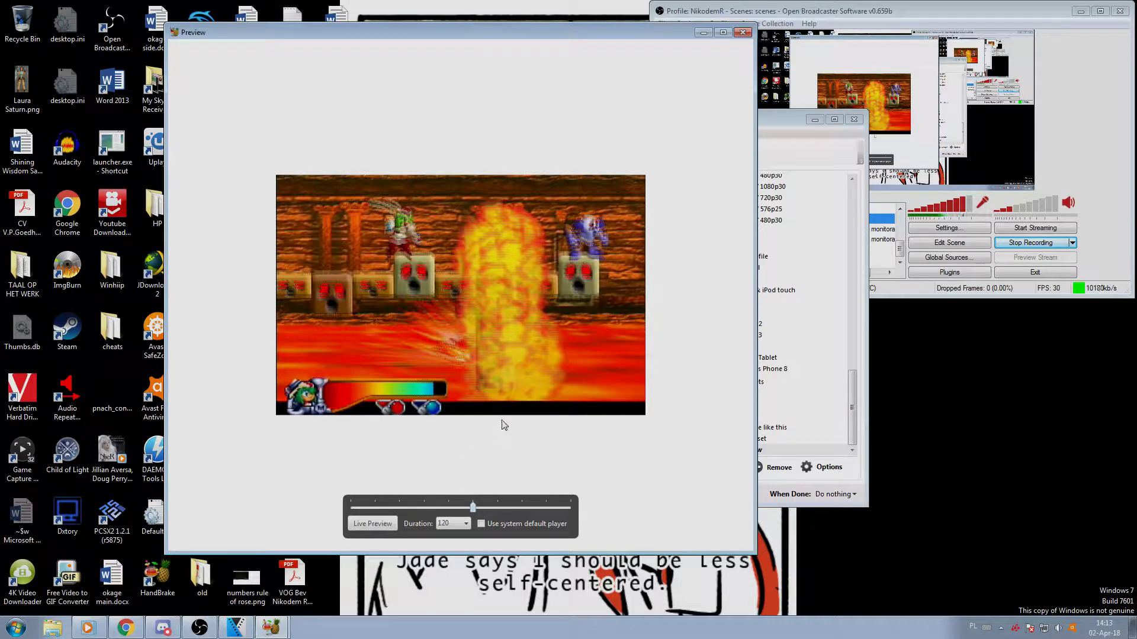
pyautogui.click(744, 33)
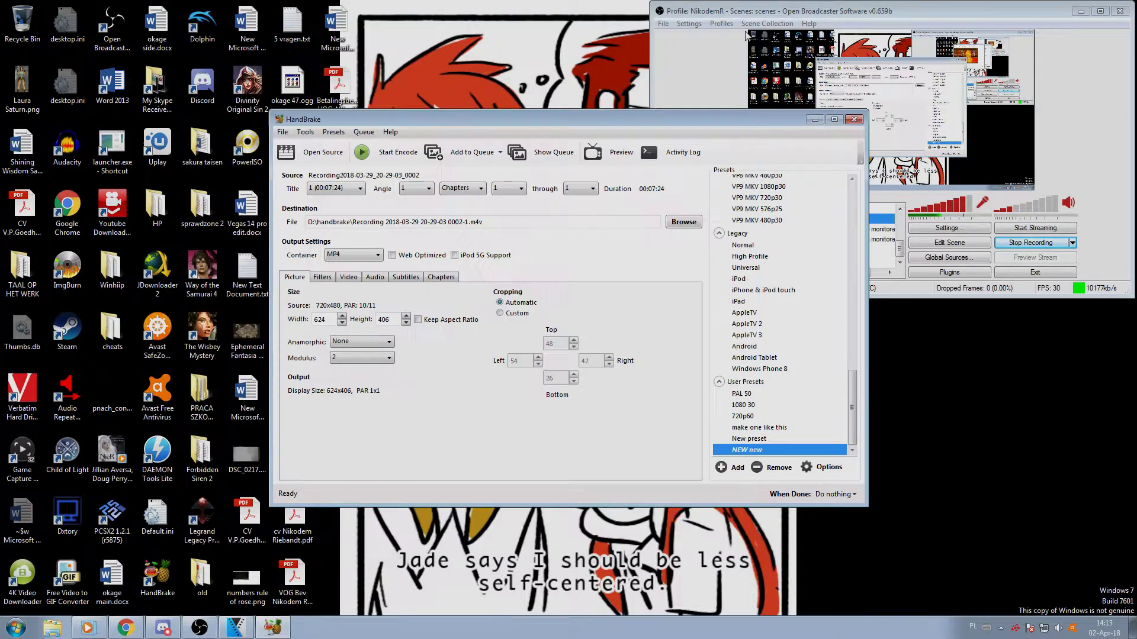
# Step: Set custom cropping with 0 for Top, Left, Bottom and Right
pyautogui.click(500, 313)
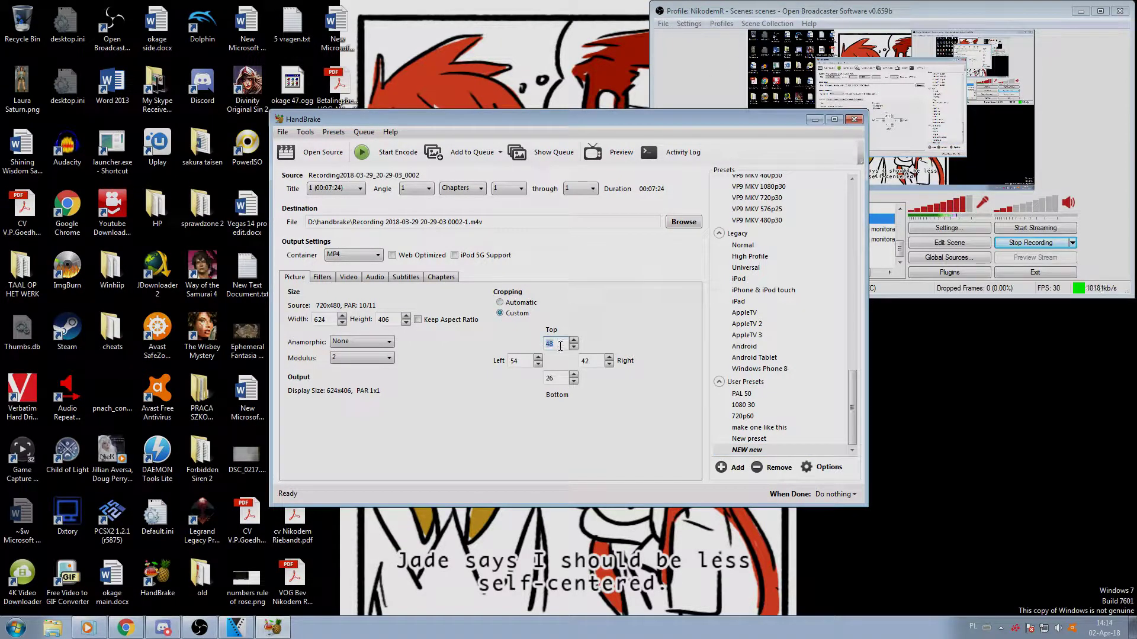
pyautogui.write('0')
pyautogui.press('Tab')
pyautogui.write('0')
pyautogui.press('Tab')
pyautogui.write('0')
pyautogui.press('Tab')
pyautogui.write('0')
# Step: Keep the aspect ratio, set height to 1080 for 1472x1080 output, and check the preview
pyautogui.click(418, 320)
pyautogui.doubleClick(397, 321)
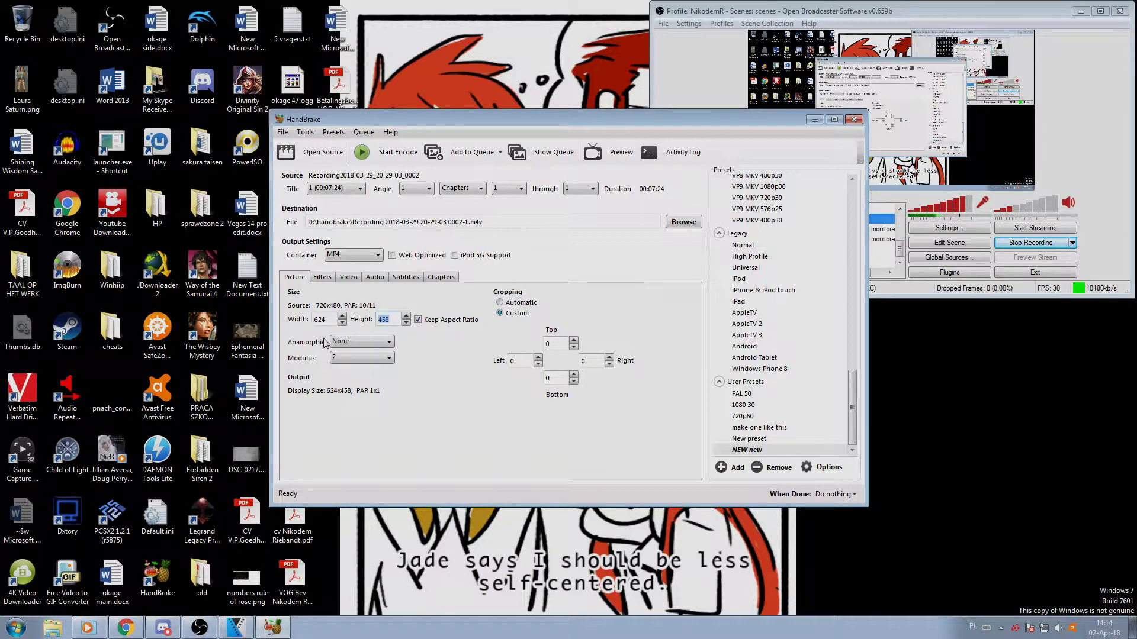
pyautogui.write('1080')
pyautogui.click(617, 151)
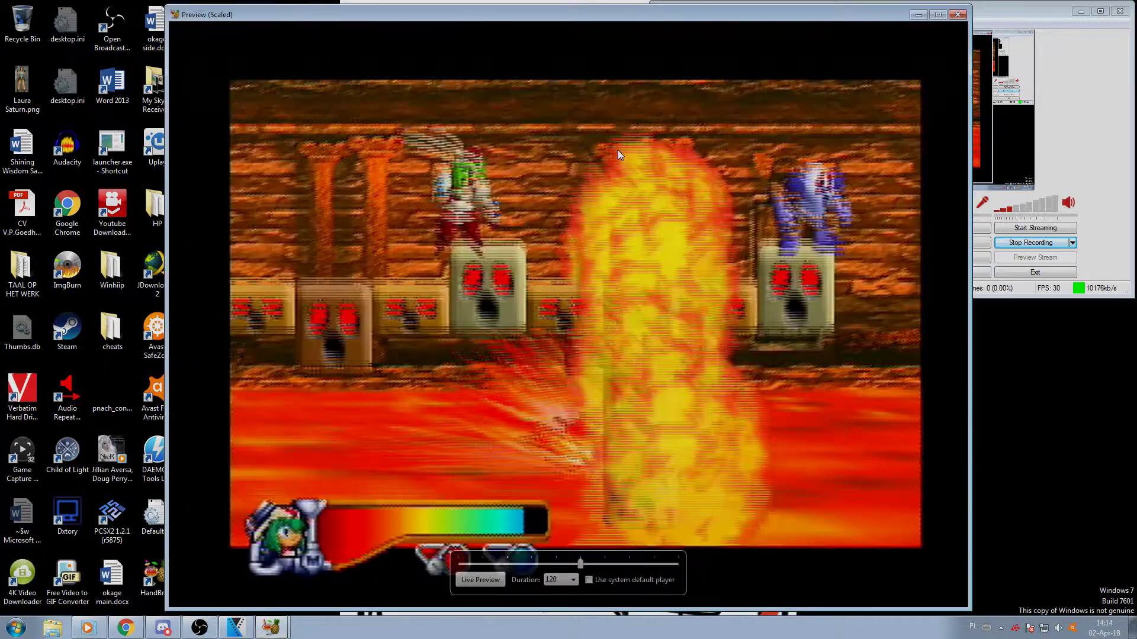
pyautogui.click(957, 15)
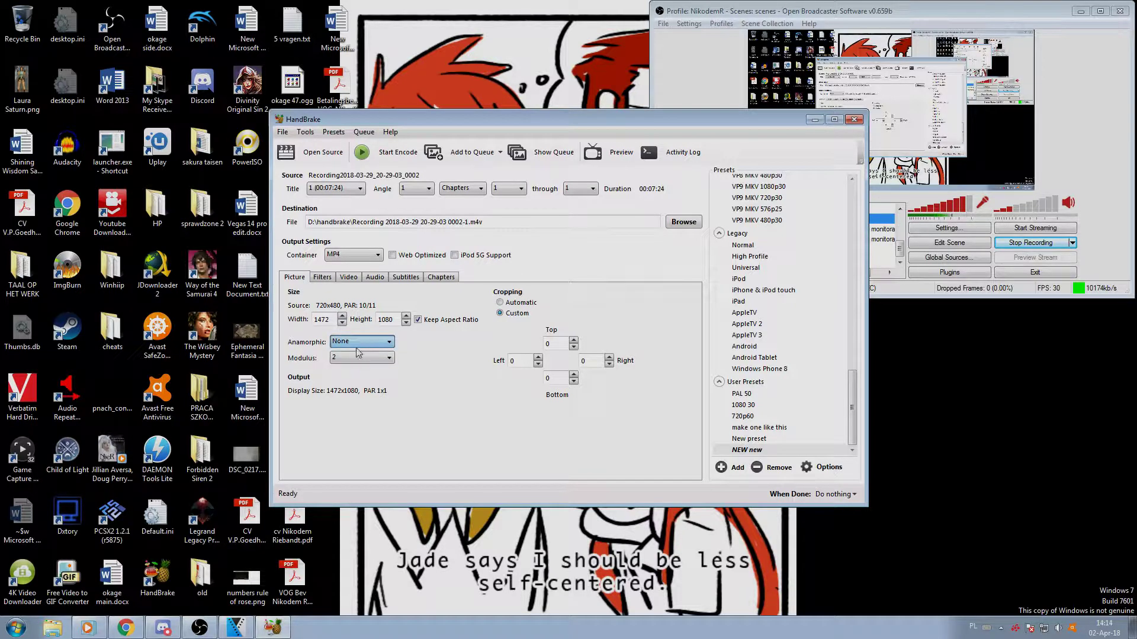
# Step: Verify Yadif deinterlacing with the Bob preset, then show the Video settings
pyautogui.click(324, 278)
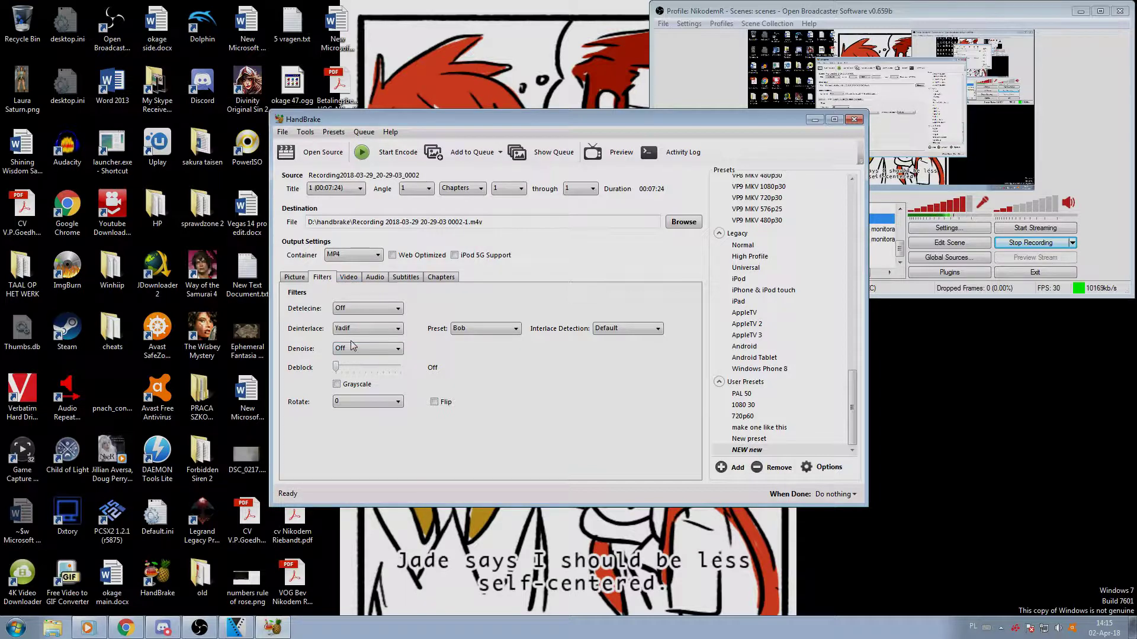
pyautogui.click(350, 277)
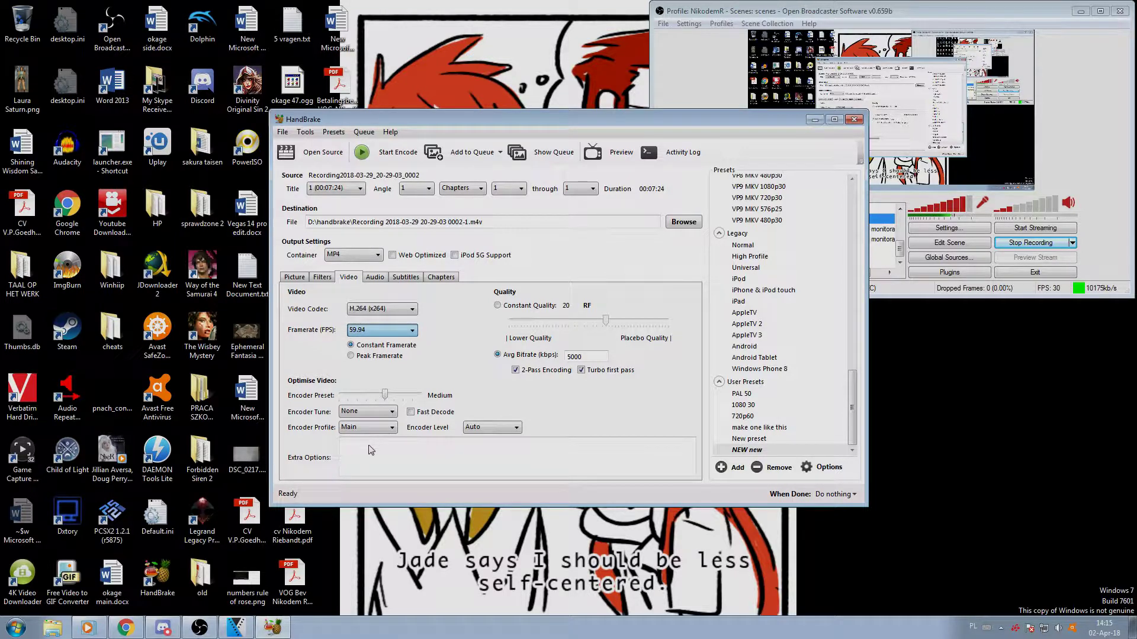
# Step: Turn off 2-pass encoding and turbo first pass for a single-pass encode
pyautogui.scroll(-1, 374, 330)
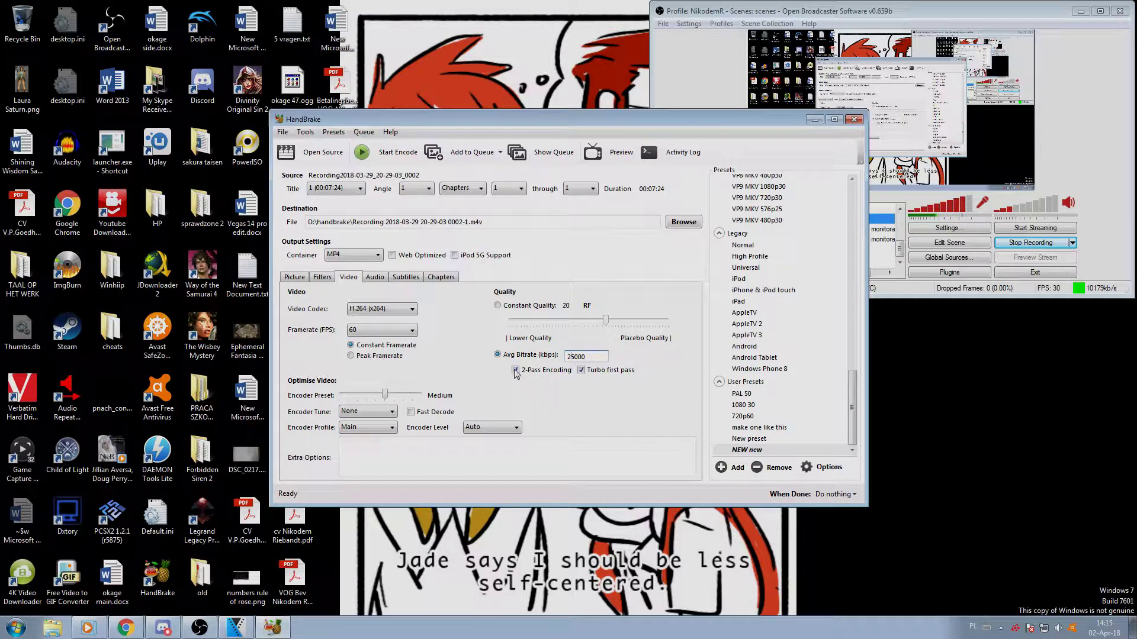
pyautogui.click(515, 370)
pyautogui.click(582, 370)
# Step: Close HandBrake and return to VEGAS, abandoning the reload of the Mischief Makers project
pyautogui.click(855, 120)
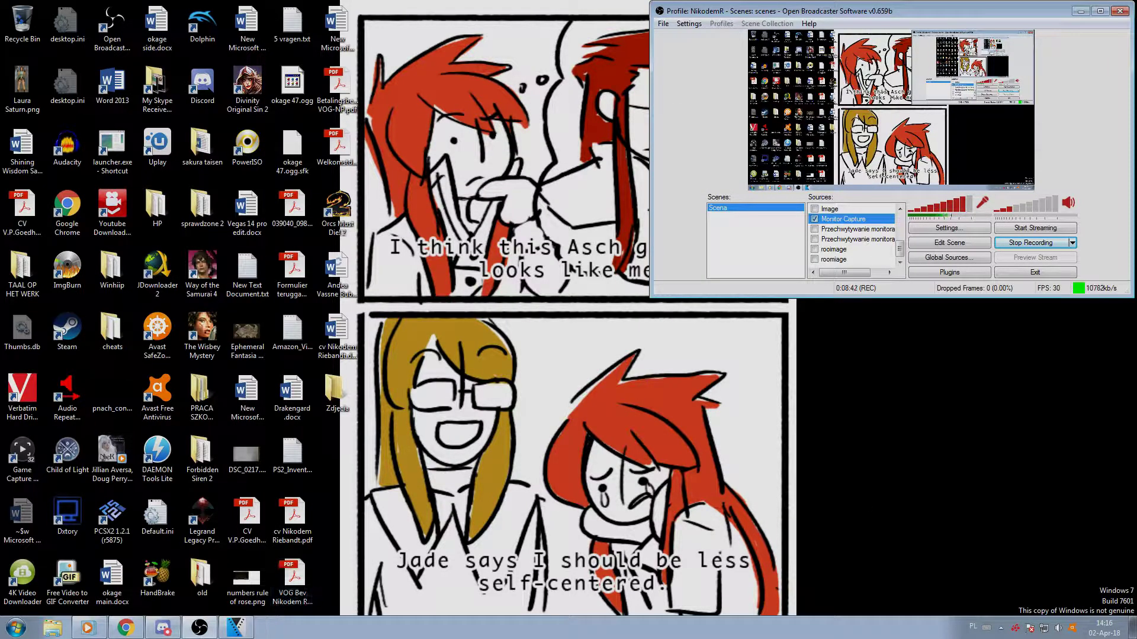
pyautogui.click(236, 629)
pyautogui.click(9, 19)
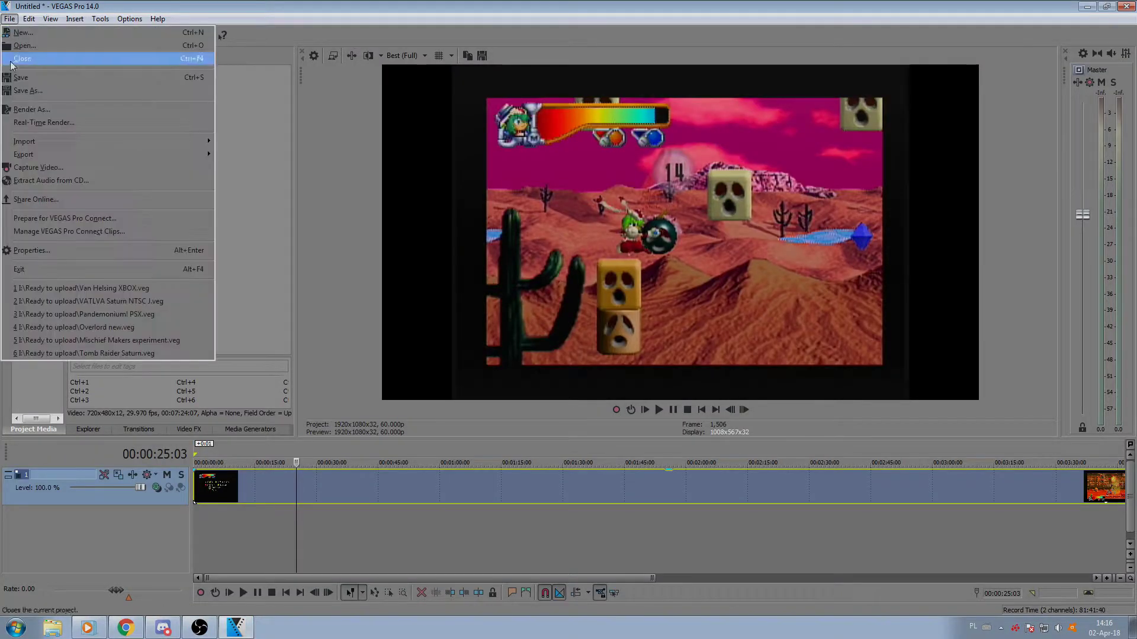
pyautogui.click(151, 339)
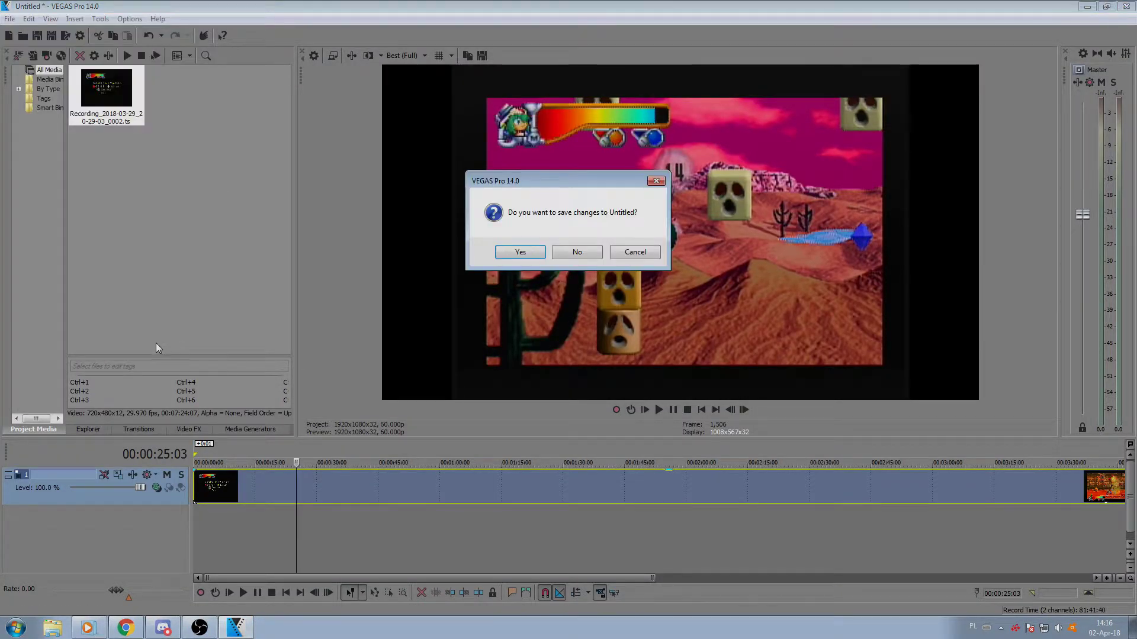
pyautogui.click(568, 253)
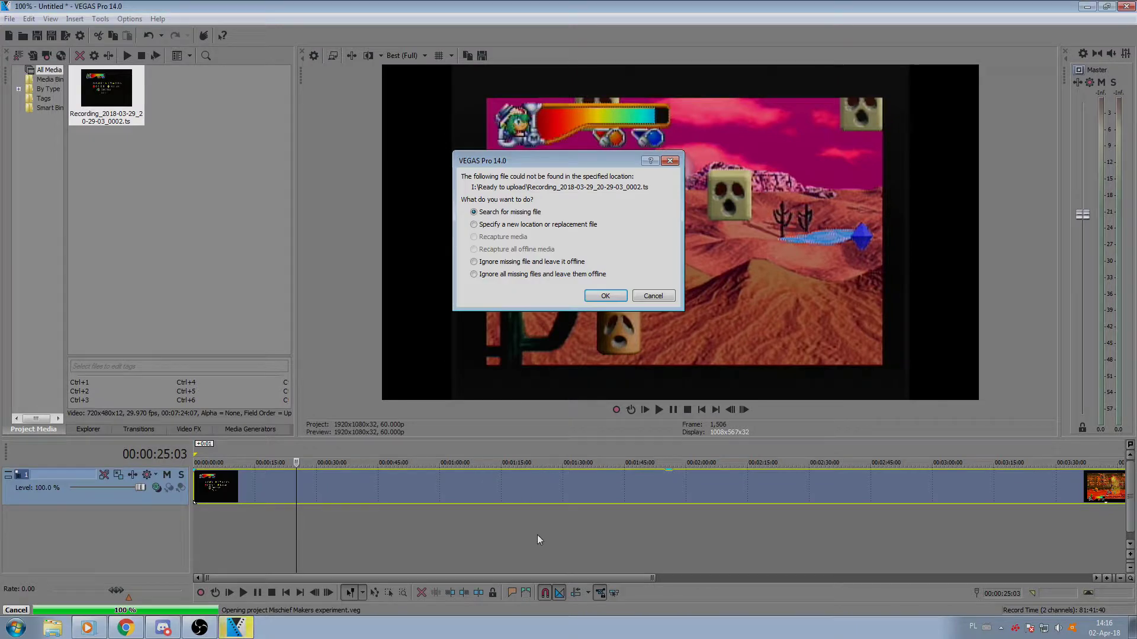
pyautogui.click(657, 297)
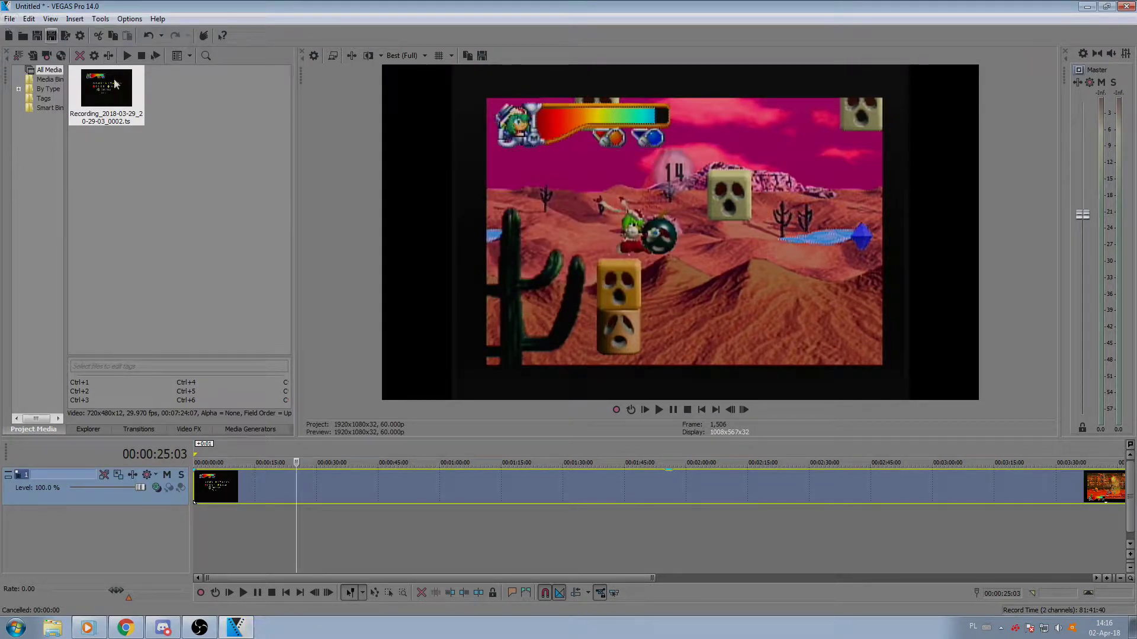
pyautogui.click(1066, 467)
pyautogui.scroll(-2, 1065, 467)
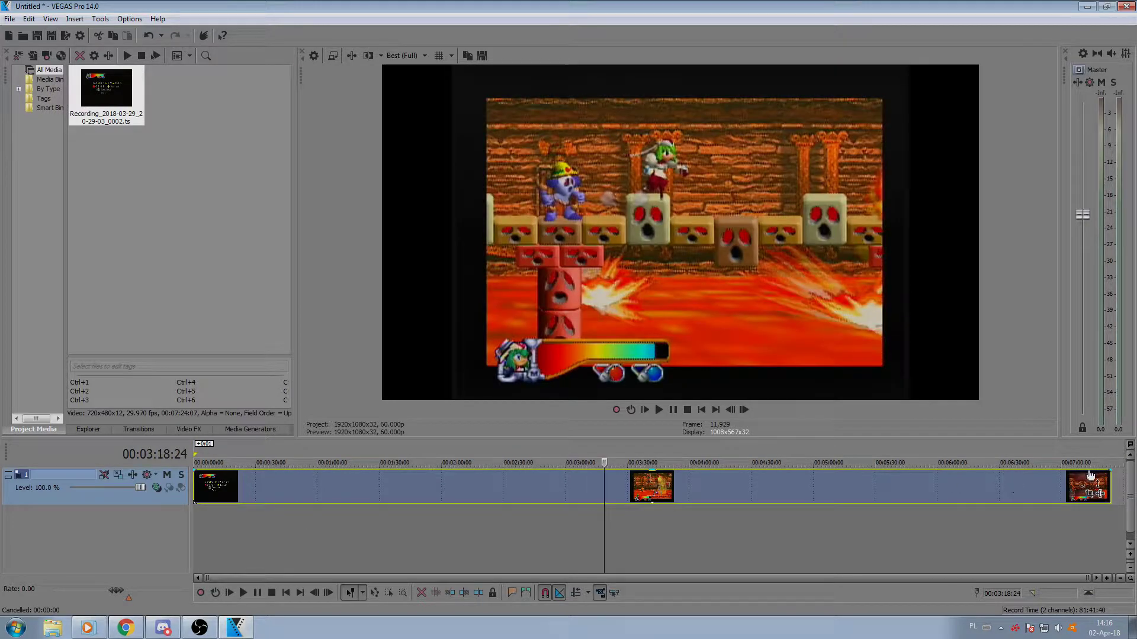
pyautogui.click(1107, 477)
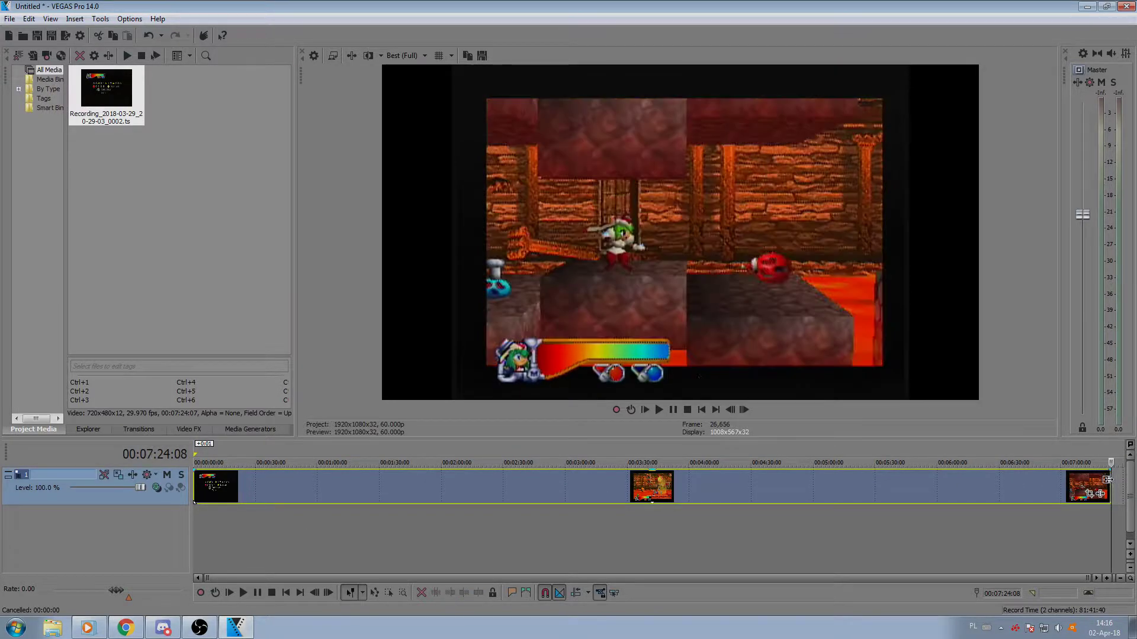
pyautogui.click(23, 35)
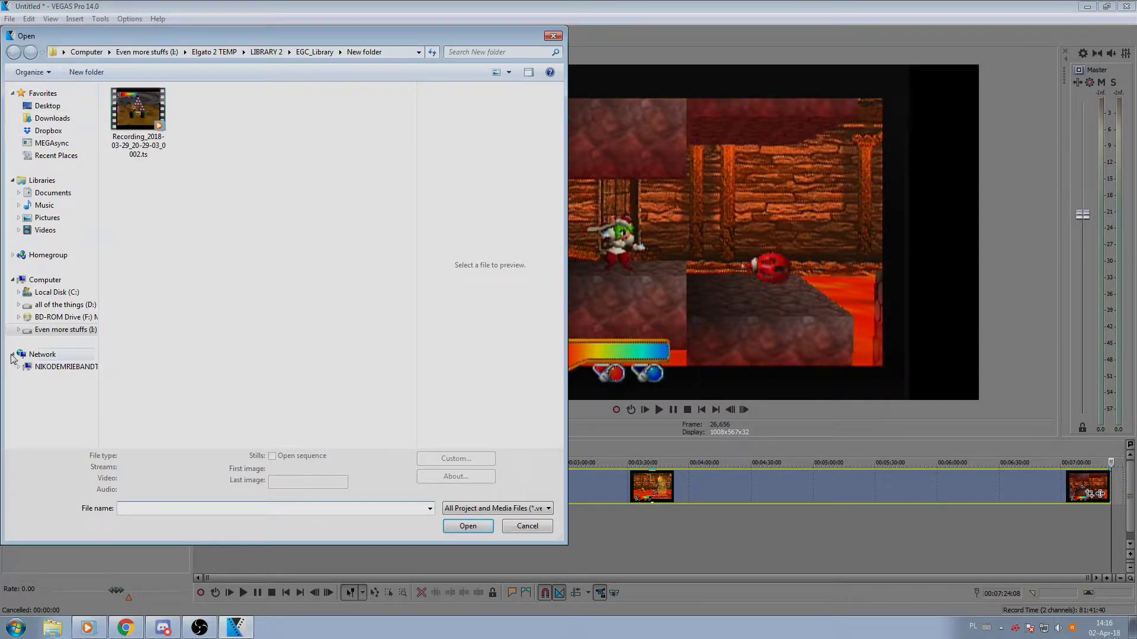
pyautogui.click(55, 332)
pyautogui.click(139, 115)
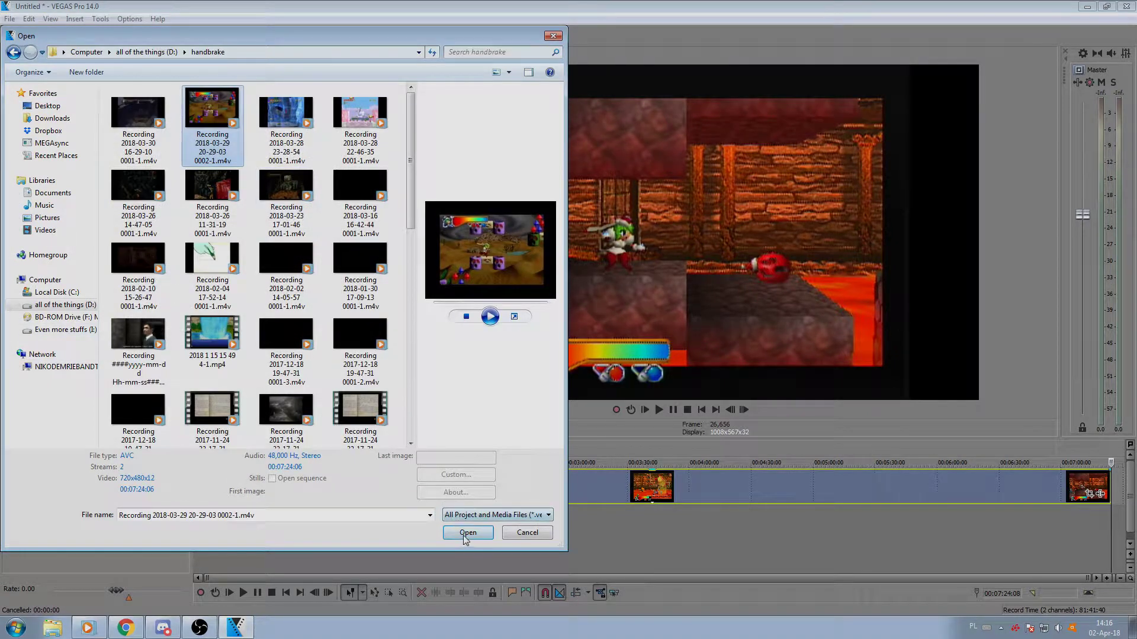
pyautogui.click(470, 525)
pyautogui.scroll(-2, 478, 523)
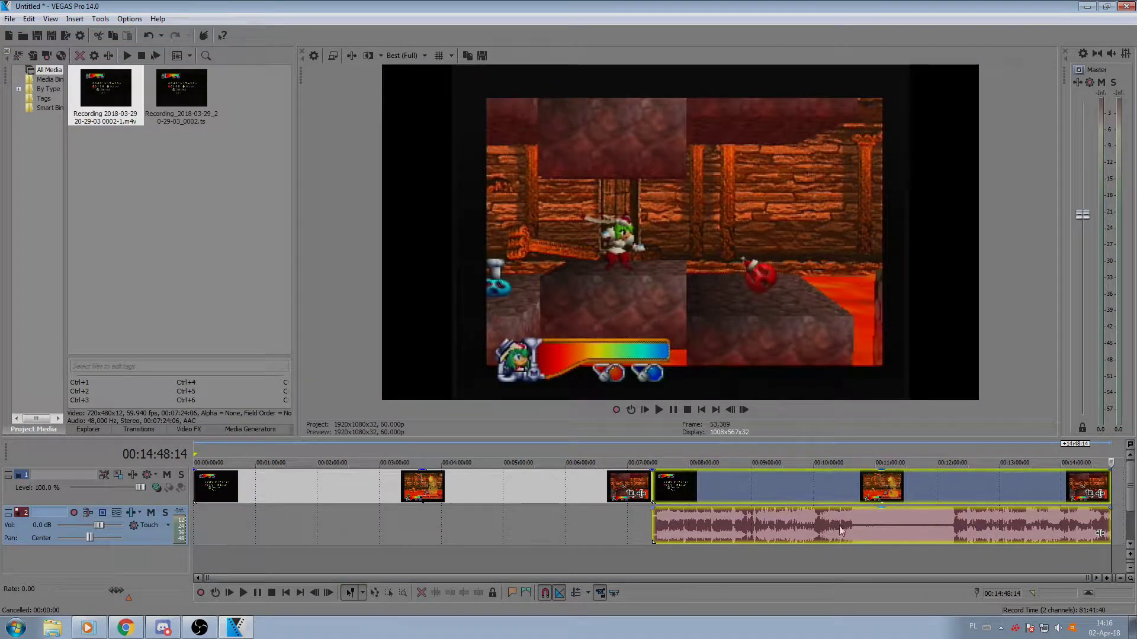
# Step: Place the playhead at the desert scene and step through the preview frame by frame
pyautogui.click(765, 487)
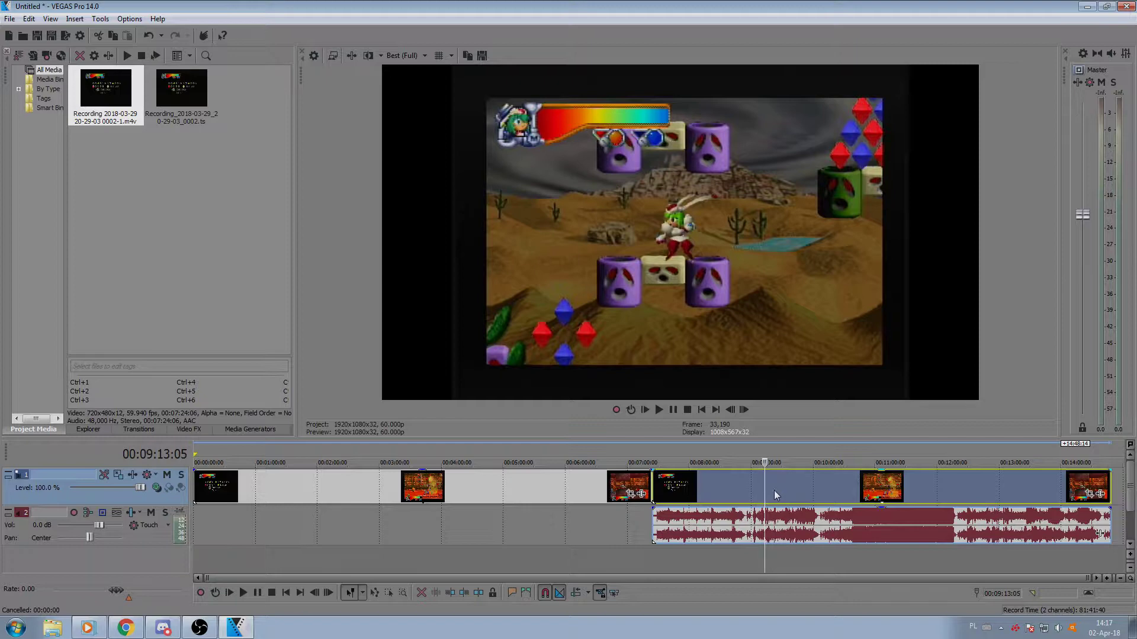
pyautogui.scroll(5, 791, 500)
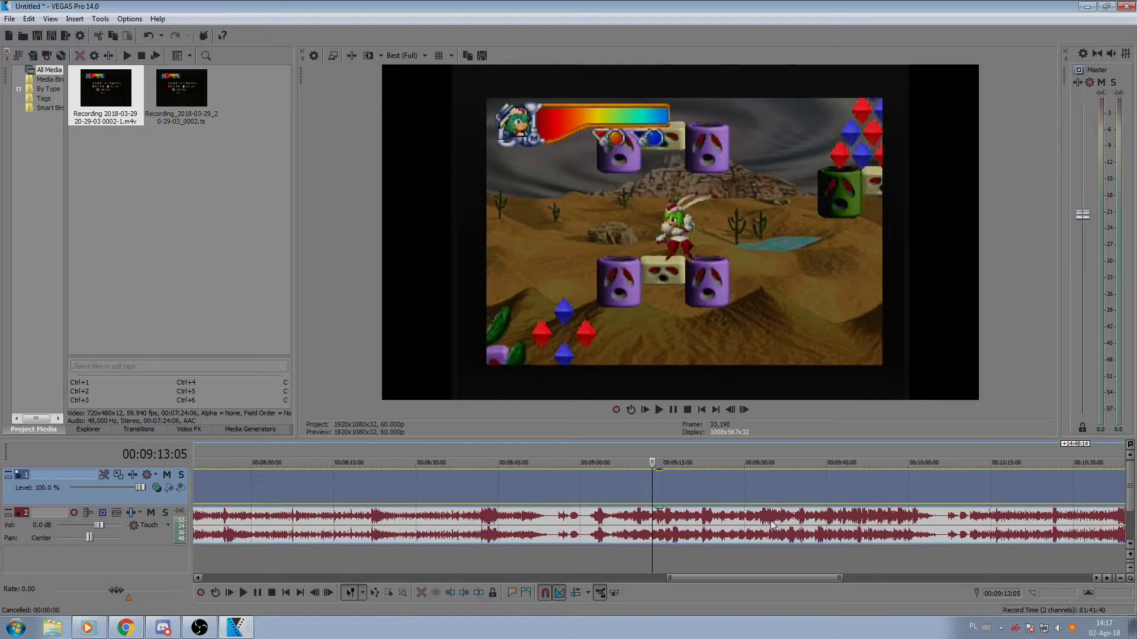
pyautogui.click(748, 409)
pyautogui.click(747, 409)
pyautogui.click(747, 408)
pyautogui.click(748, 409)
pyautogui.click(745, 409)
pyautogui.click(745, 409)
pyautogui.click(745, 409)
pyautogui.click(745, 409)
pyautogui.click(745, 409)
pyautogui.click(745, 409)
pyautogui.click(745, 410)
pyautogui.click(745, 409)
pyautogui.doubleClick(745, 409)
pyautogui.click(745, 409)
pyautogui.doubleClick(744, 409)
pyautogui.doubleClick(745, 409)
pyautogui.doubleClick(745, 409)
pyautogui.click(745, 409)
pyautogui.click(747, 408)
pyautogui.click(747, 408)
pyautogui.click(747, 408)
pyautogui.click(748, 409)
pyautogui.click(747, 409)
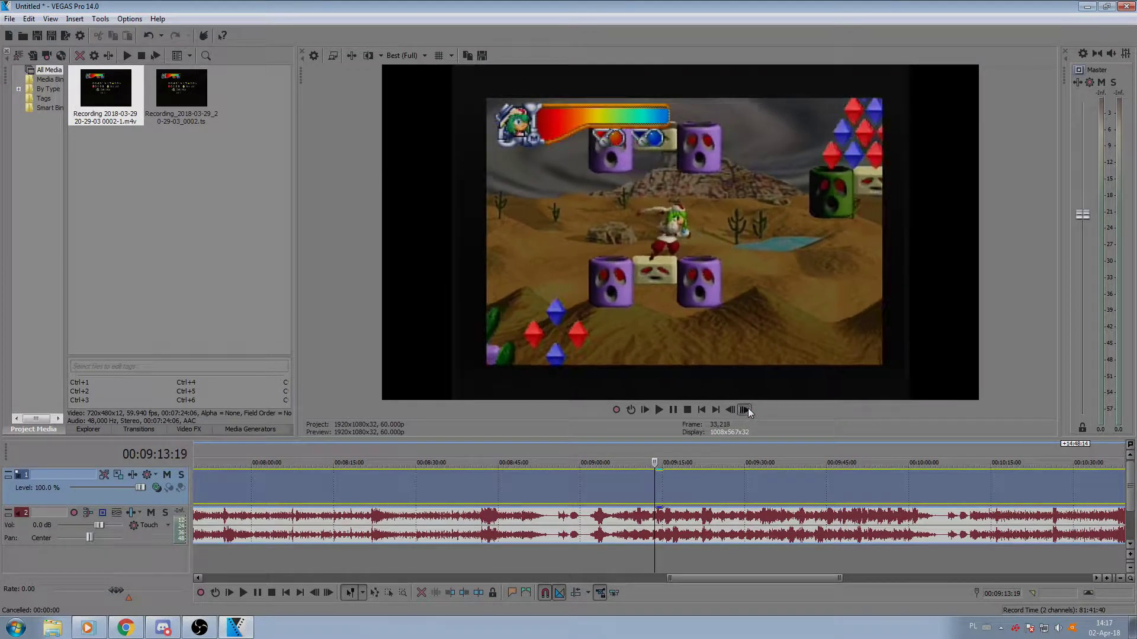
# Step: Select each recording's clip and step frame by frame across the join at 07:24:08
pyautogui.scroll(-5, 599, 528)
pyautogui.click(655, 486)
pyautogui.scroll(5, 737, 495)
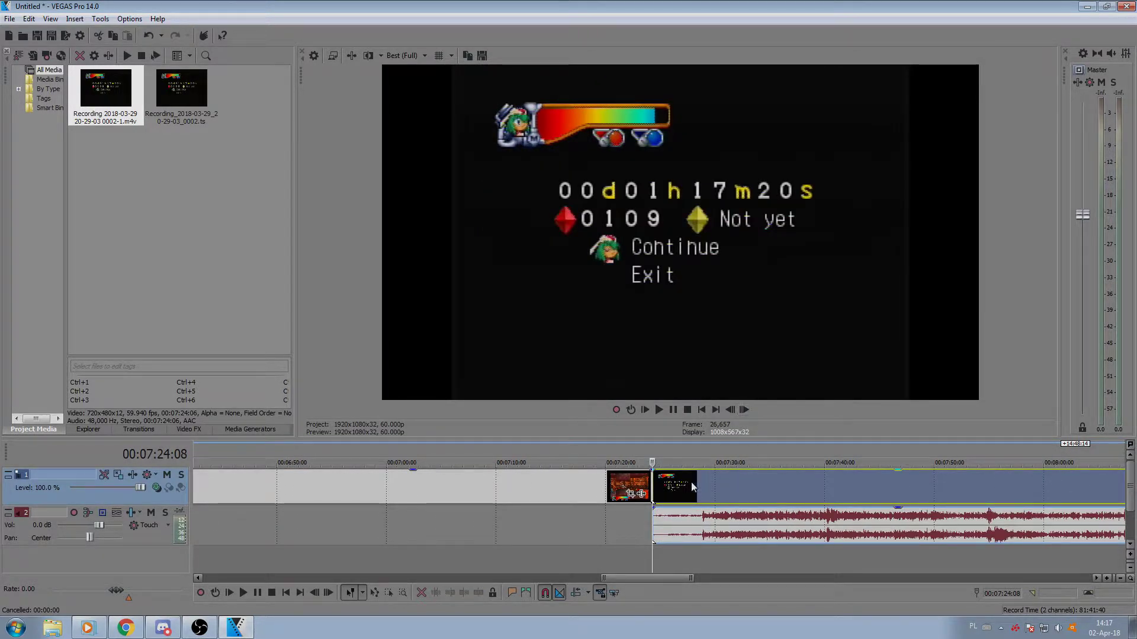
pyautogui.scroll(-5, 606, 521)
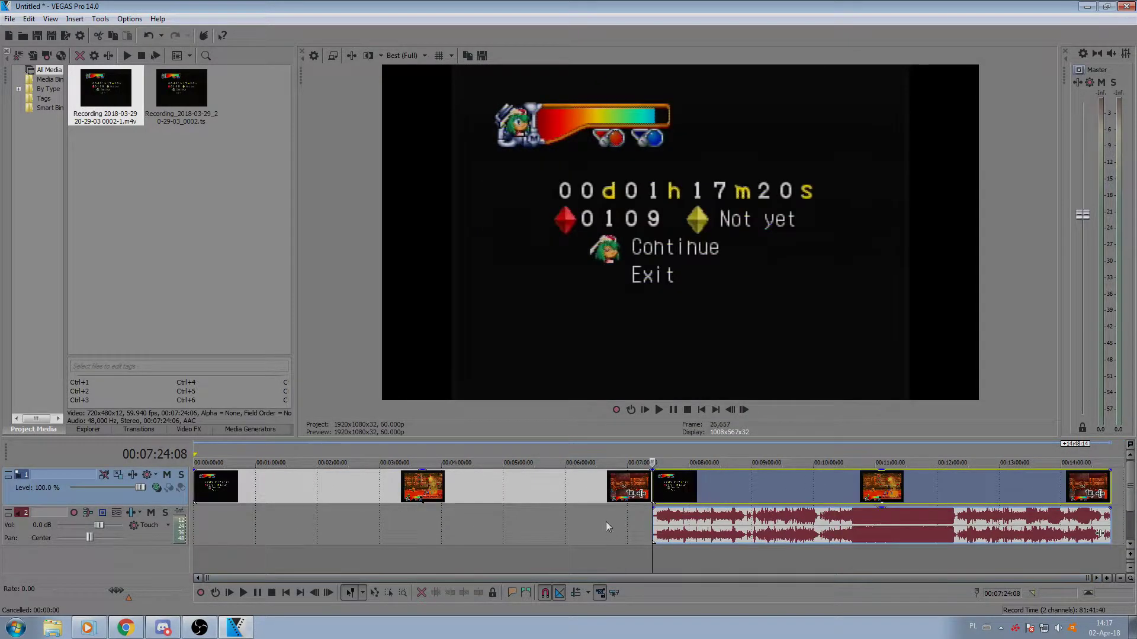
pyautogui.click(200, 497)
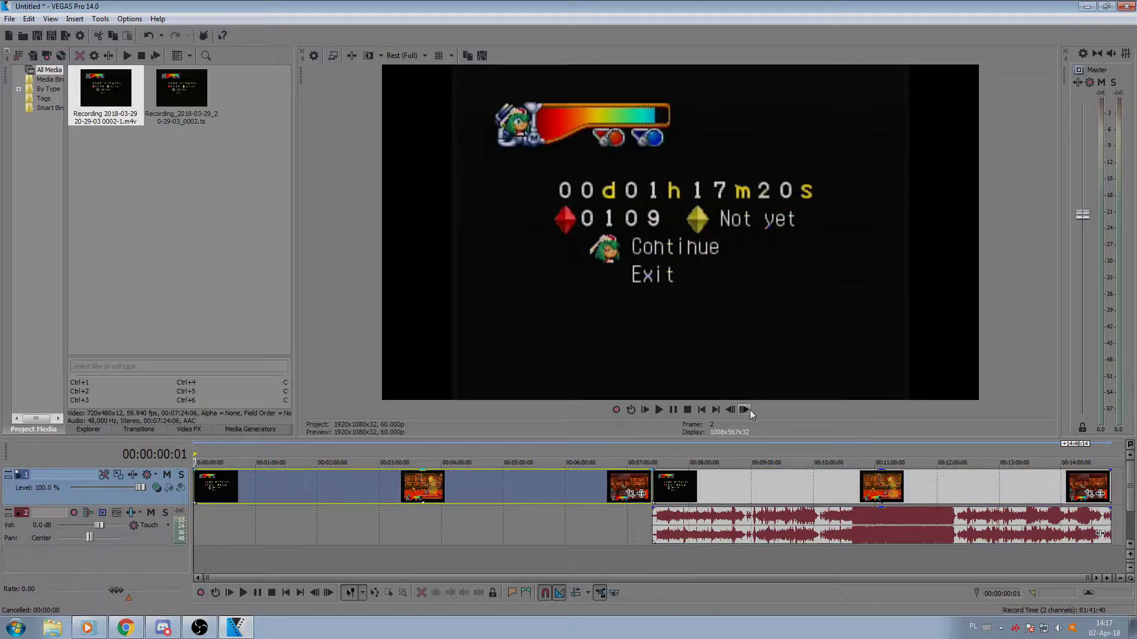
pyautogui.click(655, 487)
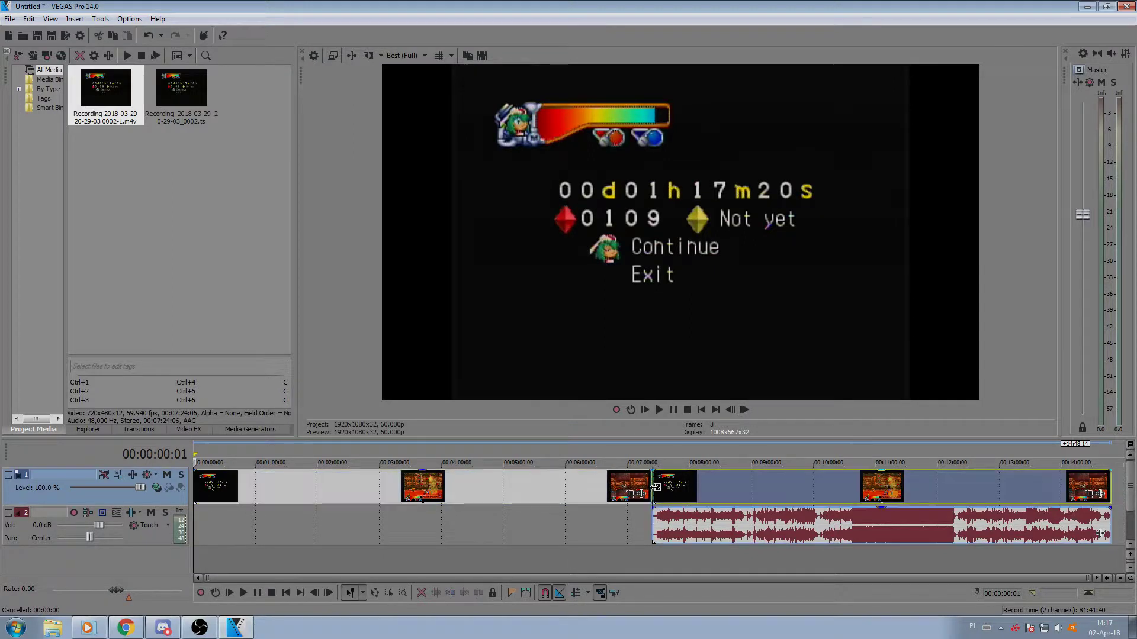
pyautogui.scroll(5, 656, 487)
pyautogui.click(744, 409)
pyautogui.click(745, 410)
pyautogui.click(744, 410)
pyautogui.click(744, 410)
pyautogui.click(744, 410)
pyautogui.click(745, 410)
pyautogui.click(745, 410)
pyautogui.click(745, 409)
pyautogui.click(745, 410)
pyautogui.click(745, 410)
pyautogui.click(745, 410)
pyautogui.click(745, 410)
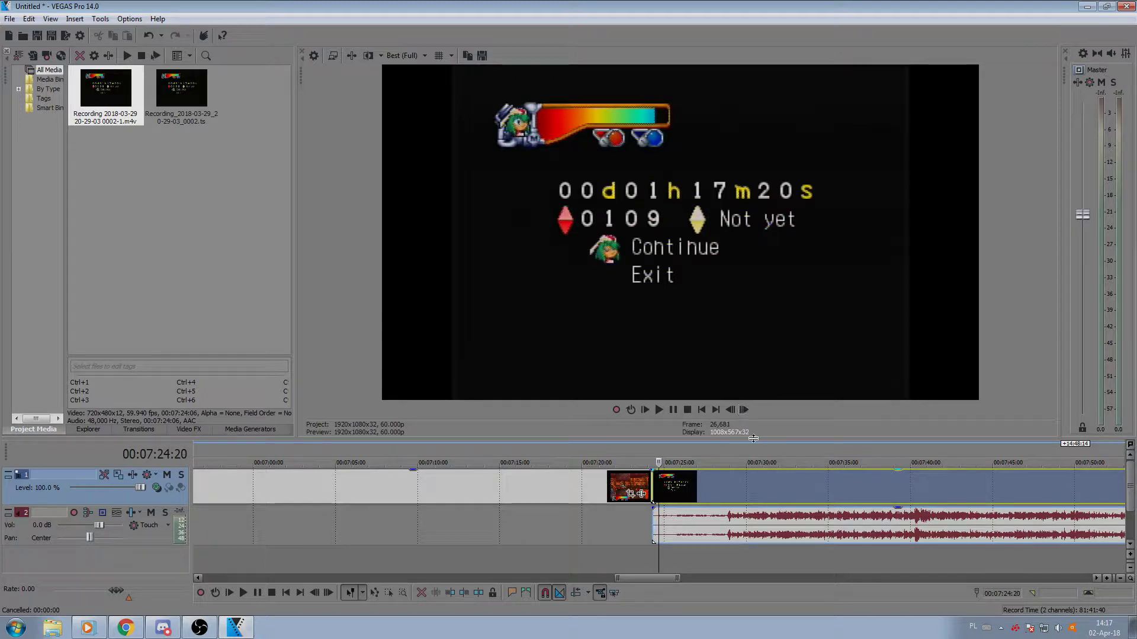
# Step: Jump to the later gameplay around 00:12:05 and scrub through it in the preview
pyautogui.scroll(-10, 752, 468)
pyautogui.click(837, 485)
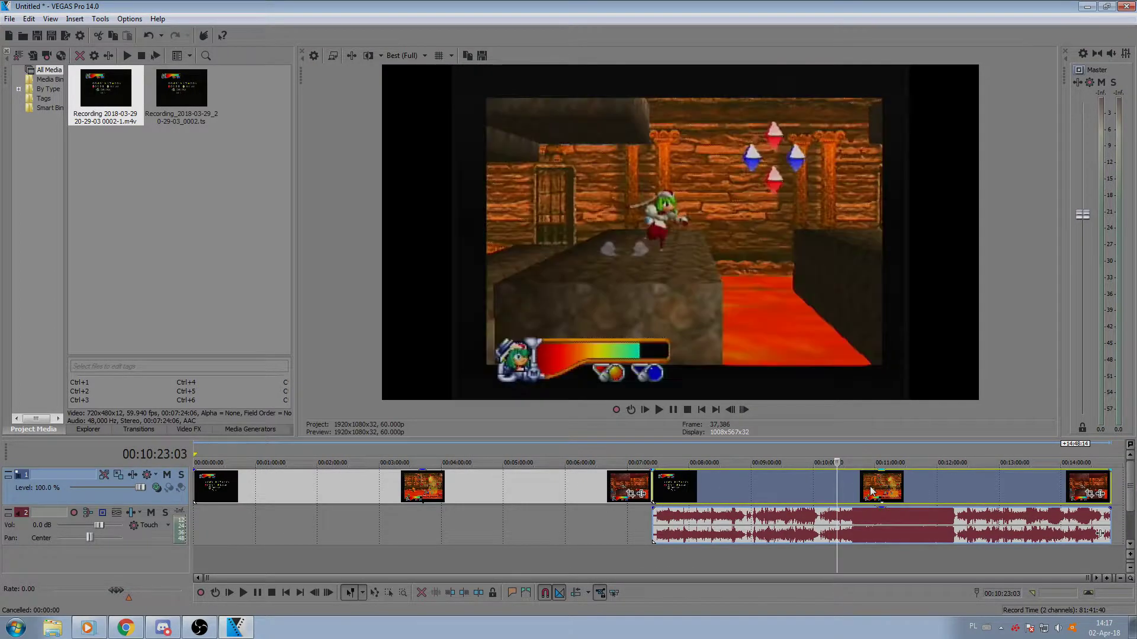
pyautogui.click(943, 489)
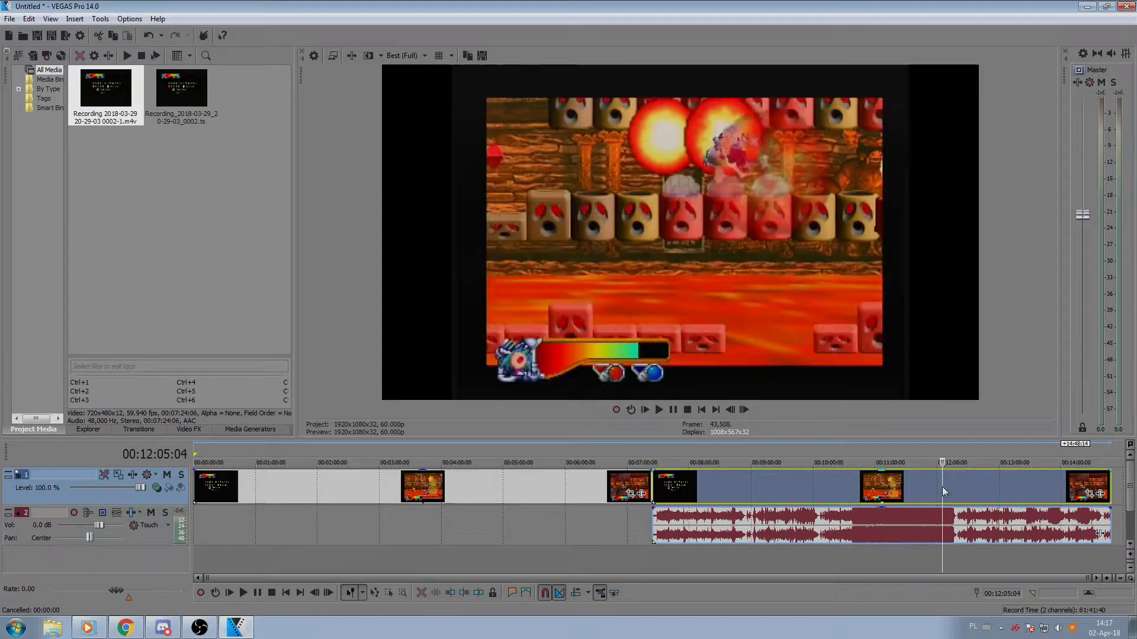
pyautogui.moveTo(942, 491)
pyautogui.mouseDown()
pyautogui.moveTo(1008, 492)
pyautogui.moveTo(942, 488)
pyautogui.mouseUp()
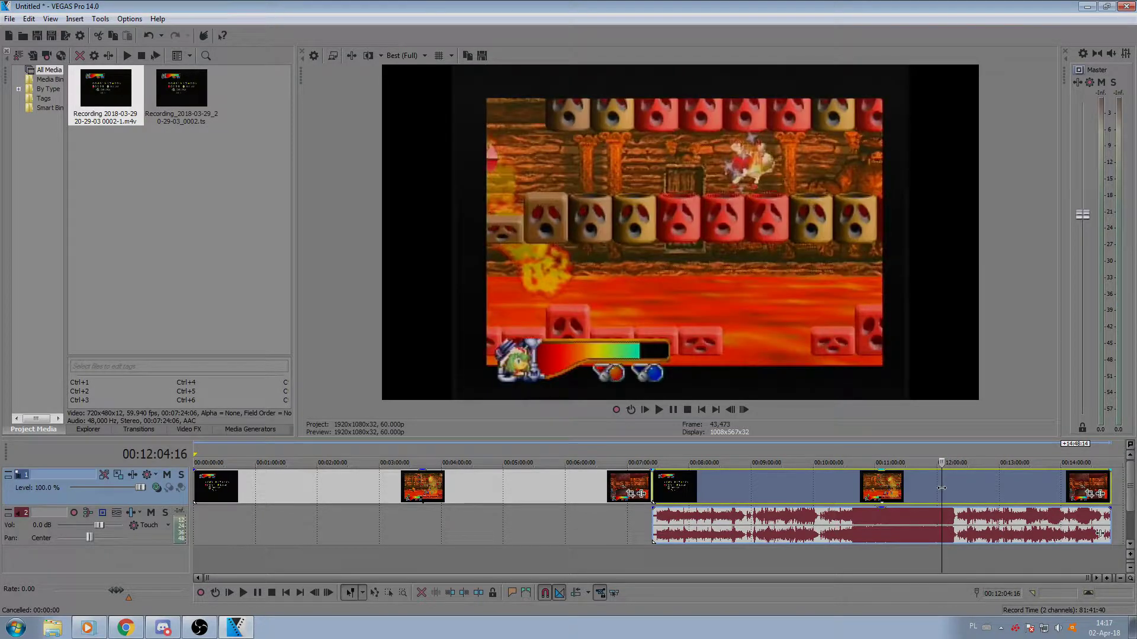
# Step: Drag the Pan/Crop edges to trim all four black borders, giving a 622x406 crop
pyautogui.click(1101, 495)
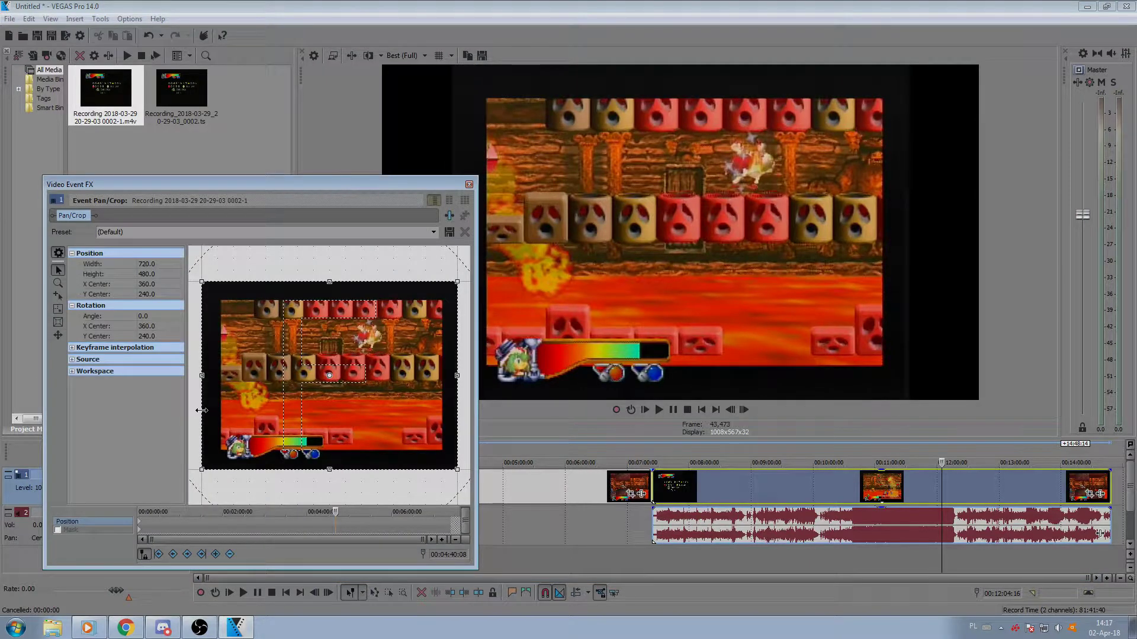
pyautogui.moveTo(202, 413); pyautogui.dragTo(221, 415)
pyautogui.moveTo(453, 416); pyautogui.dragTo(439, 419)
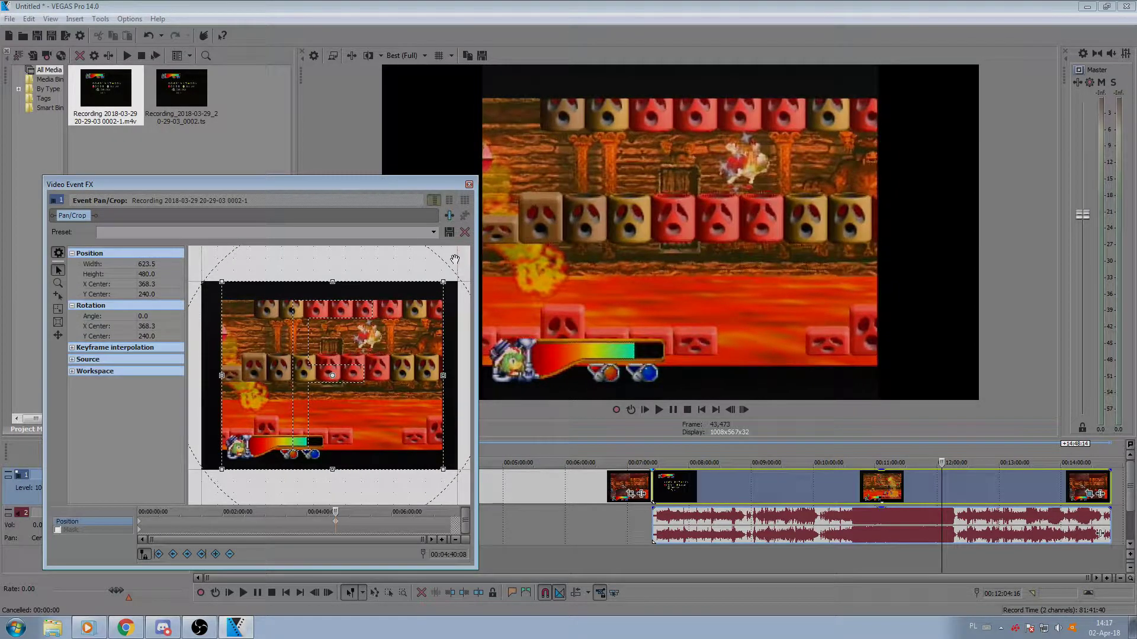
pyautogui.scroll(5, 453, 257)
pyautogui.scroll(5, 421, 337)
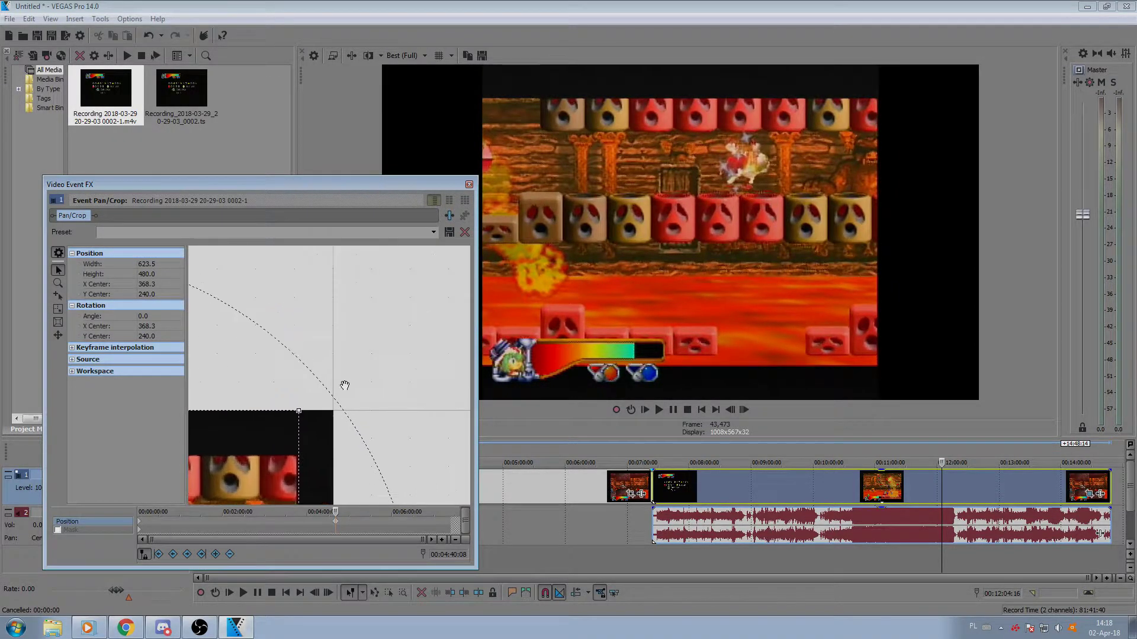
pyautogui.scroll(5, 338, 447)
pyautogui.moveTo(334, 447); pyautogui.dragTo(325, 452)
pyautogui.scroll(-2, 296, 363)
pyautogui.moveTo(295, 274); pyautogui.dragTo(303, 418)
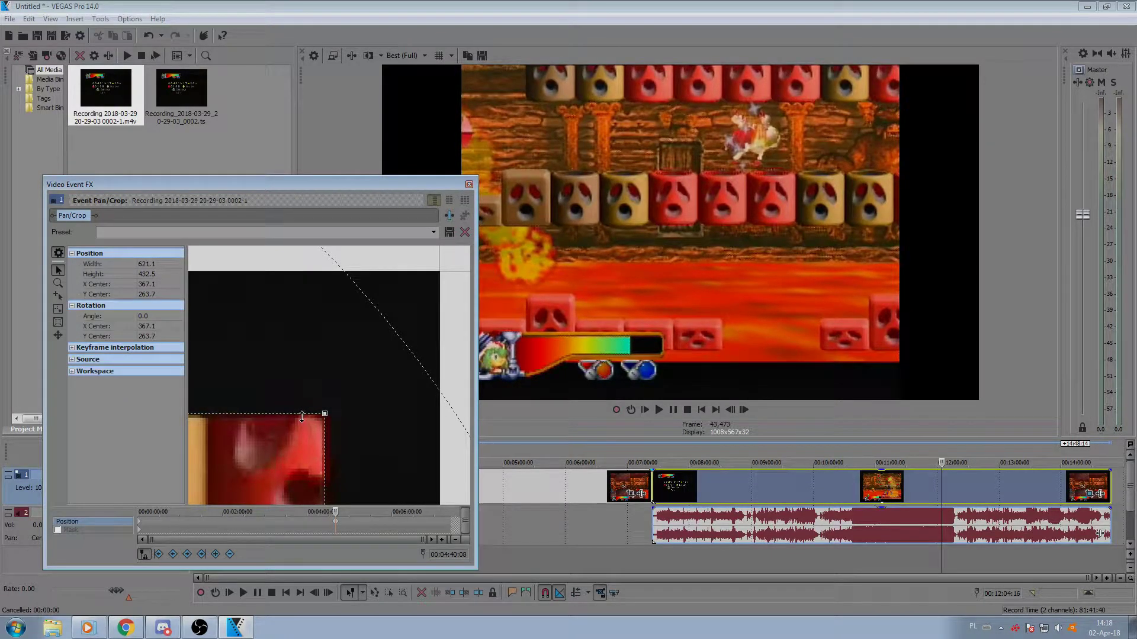
pyautogui.scroll(-6, 299, 420)
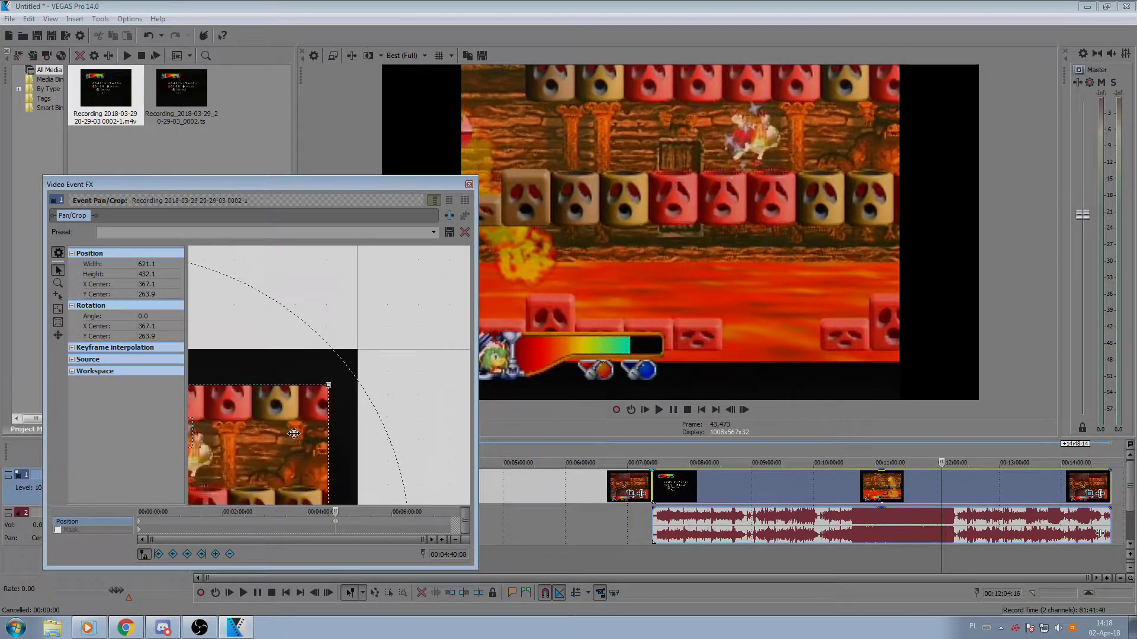
pyautogui.scroll(8, 222, 469)
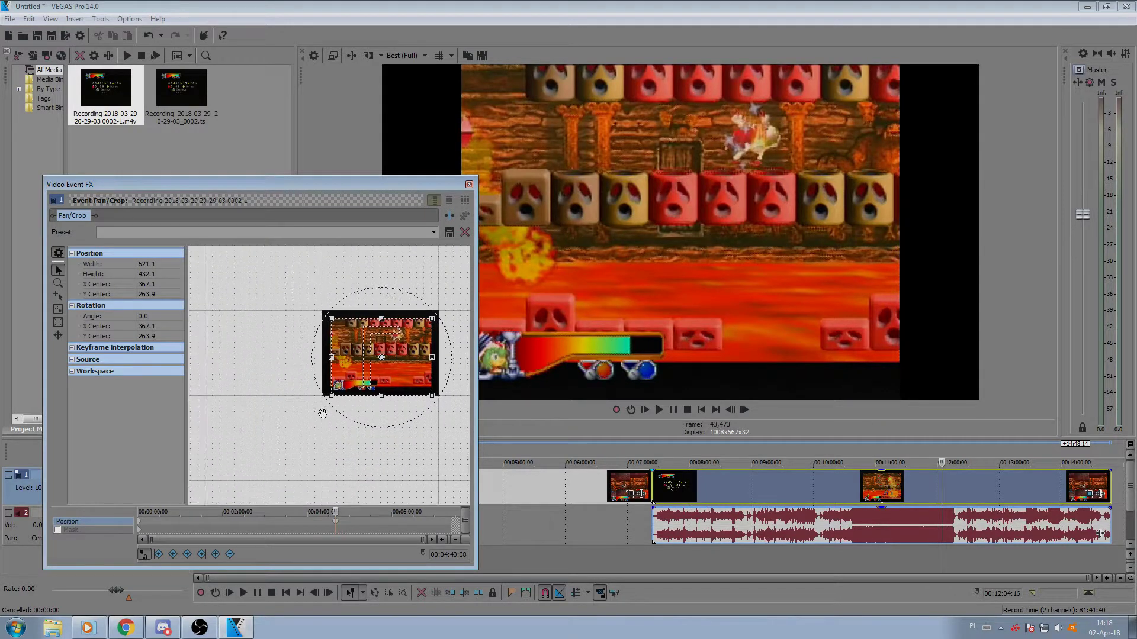
pyautogui.scroll(6, 265, 451)
pyautogui.scroll(6, 237, 384)
pyautogui.moveTo(387, 381); pyautogui.dragTo(385, 381)
pyautogui.scroll(-4, 388, 409)
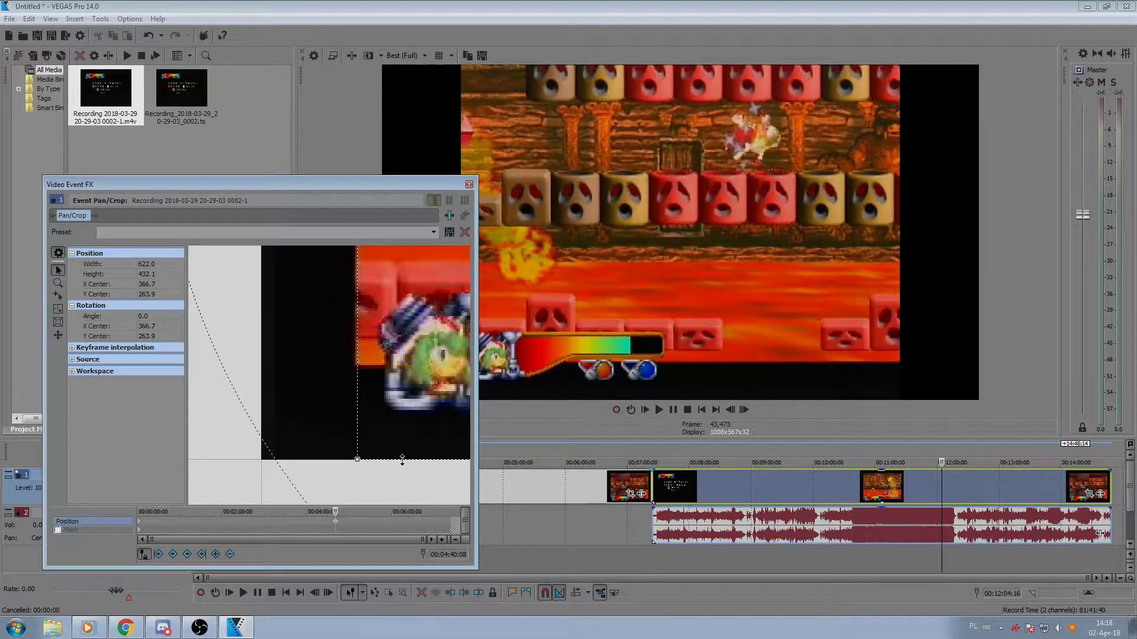
pyautogui.moveTo(402, 460); pyautogui.dragTo(397, 411)
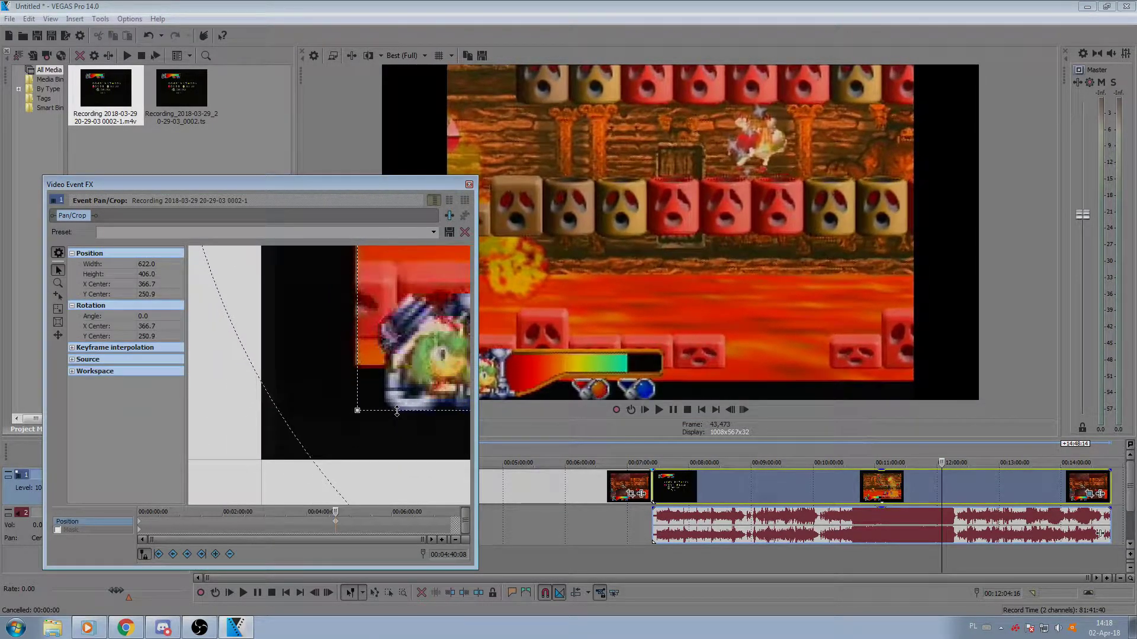
pyautogui.scroll(-5, 417, 421)
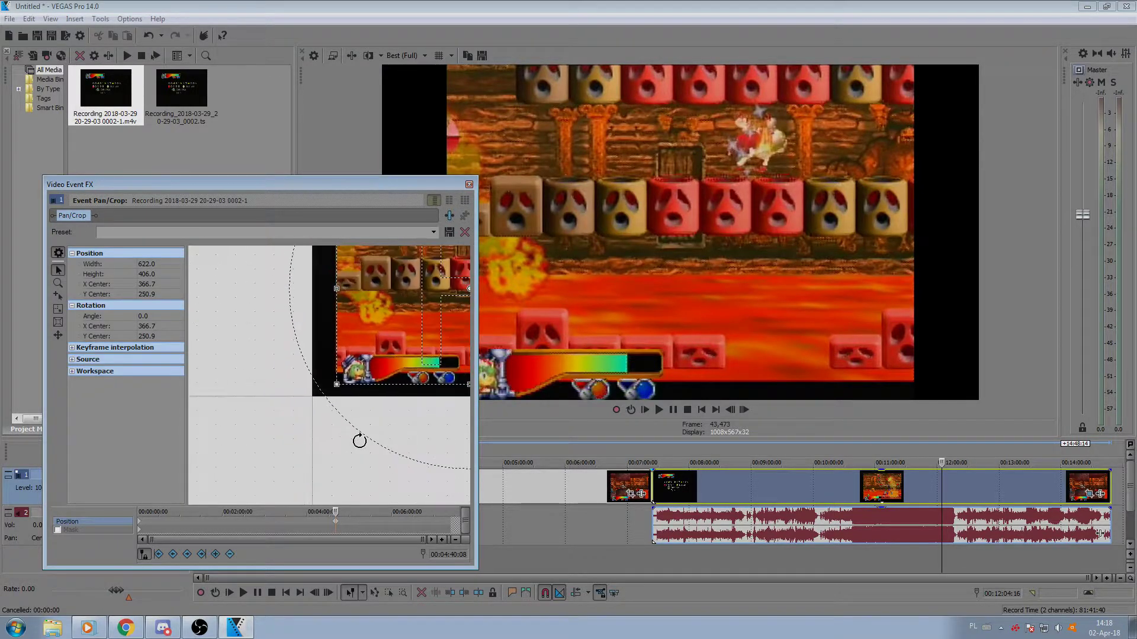
pyautogui.scroll(-2, 360, 441)
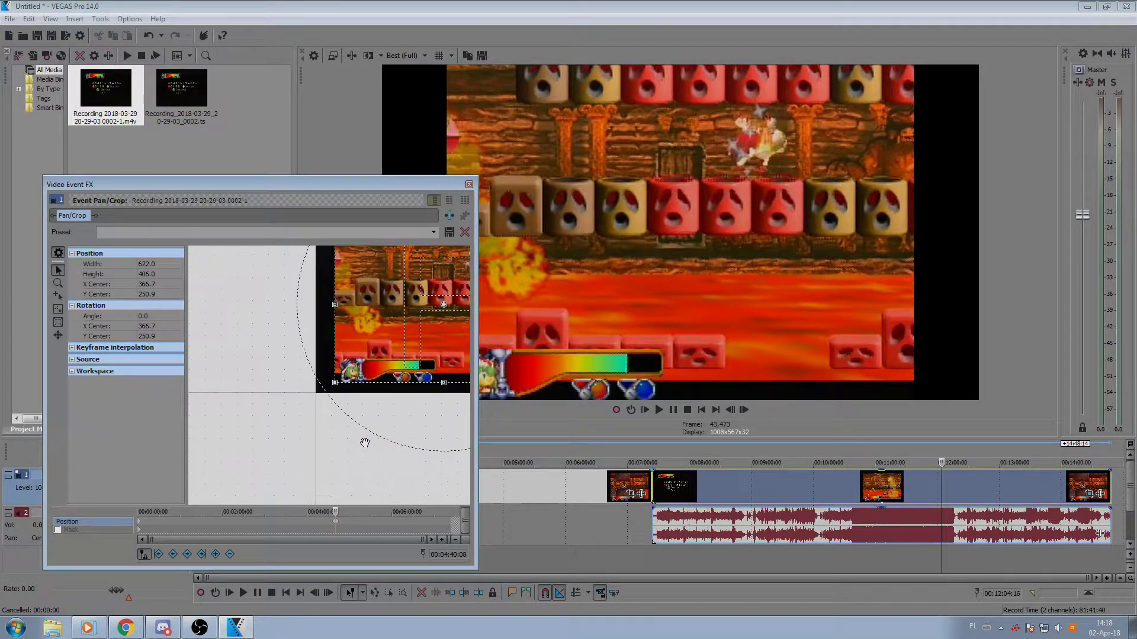
pyautogui.click(469, 185)
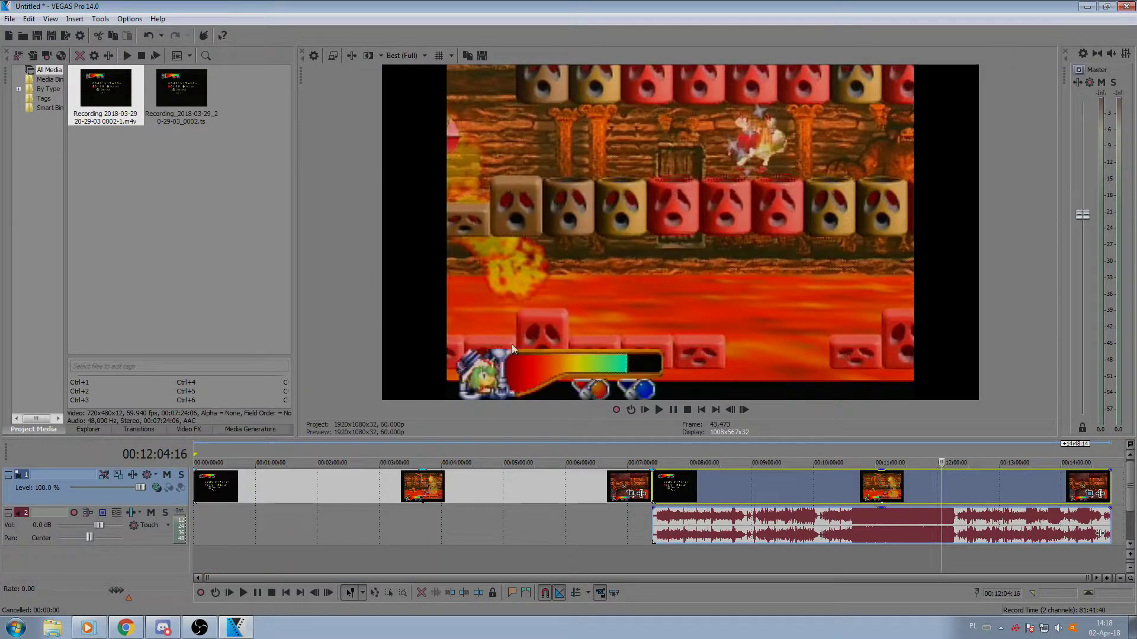
# Step: Copy the 622x406 crop keyframe onto the first keyframe at 00:00:00:00, then open Event FX
pyautogui.click(10, 19)
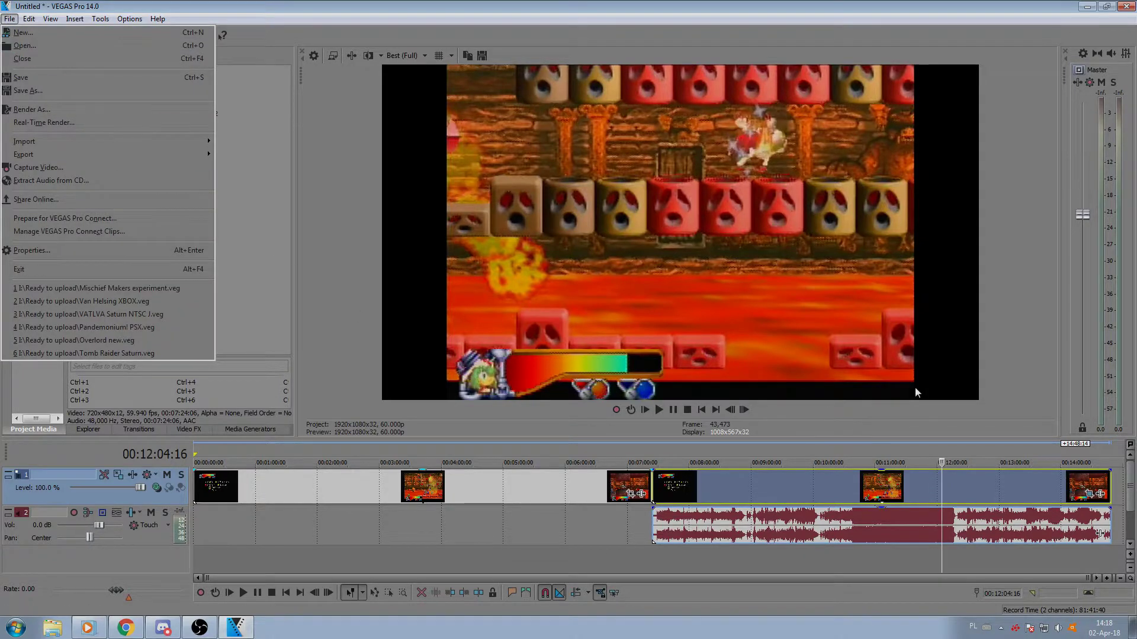
pyautogui.click(1092, 495)
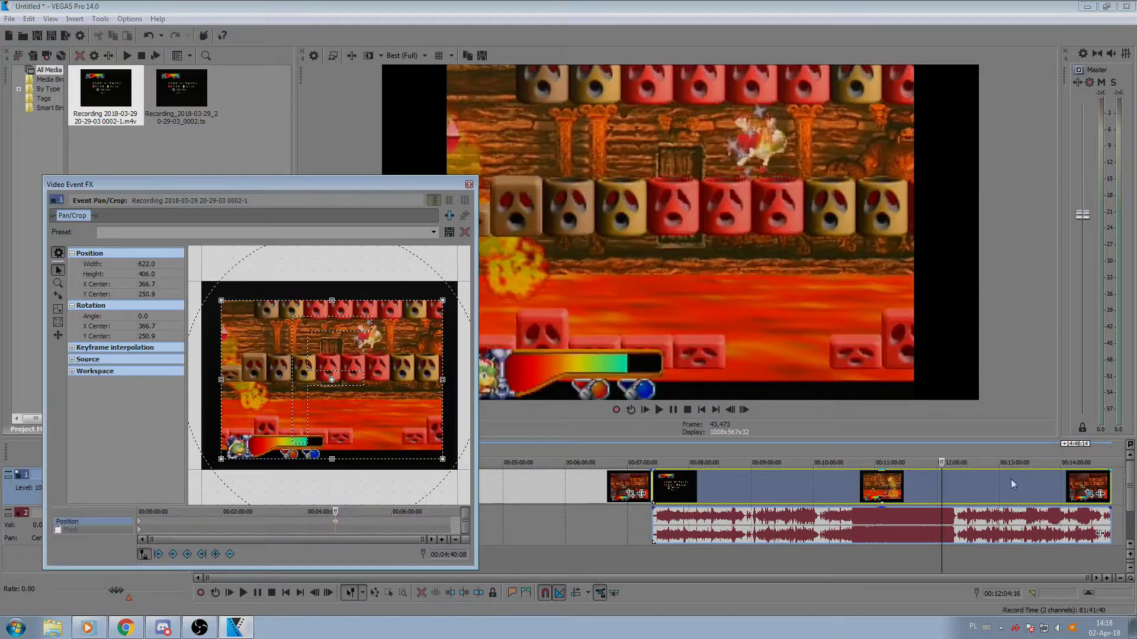
pyautogui.rightClick(336, 528)
pyautogui.click(370, 400)
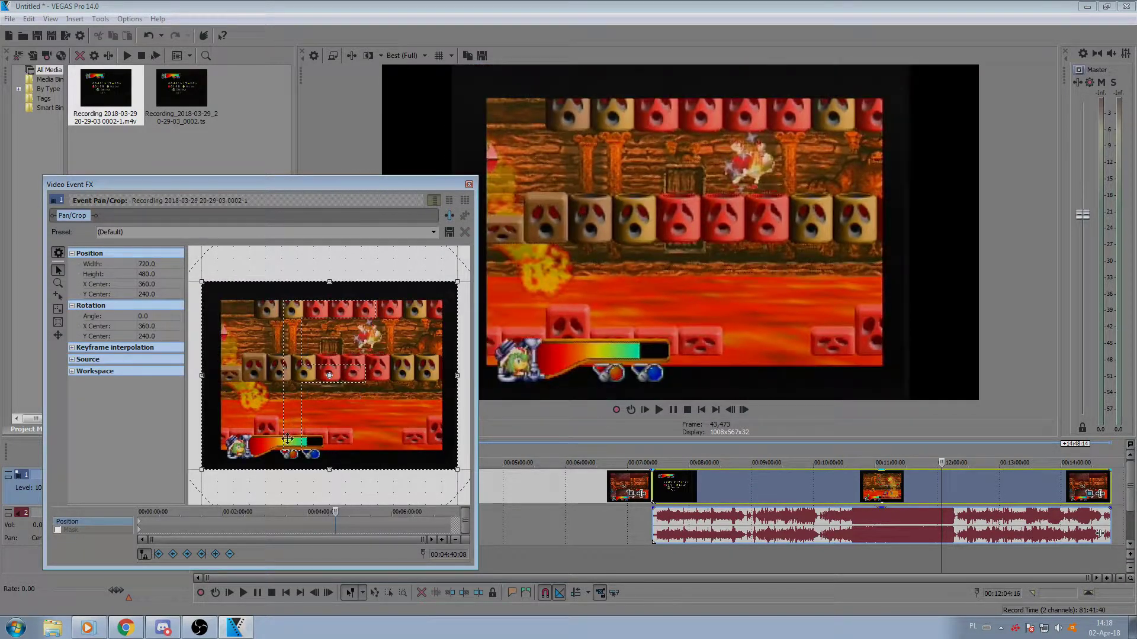
pyautogui.click(140, 525)
pyautogui.rightClick(140, 526)
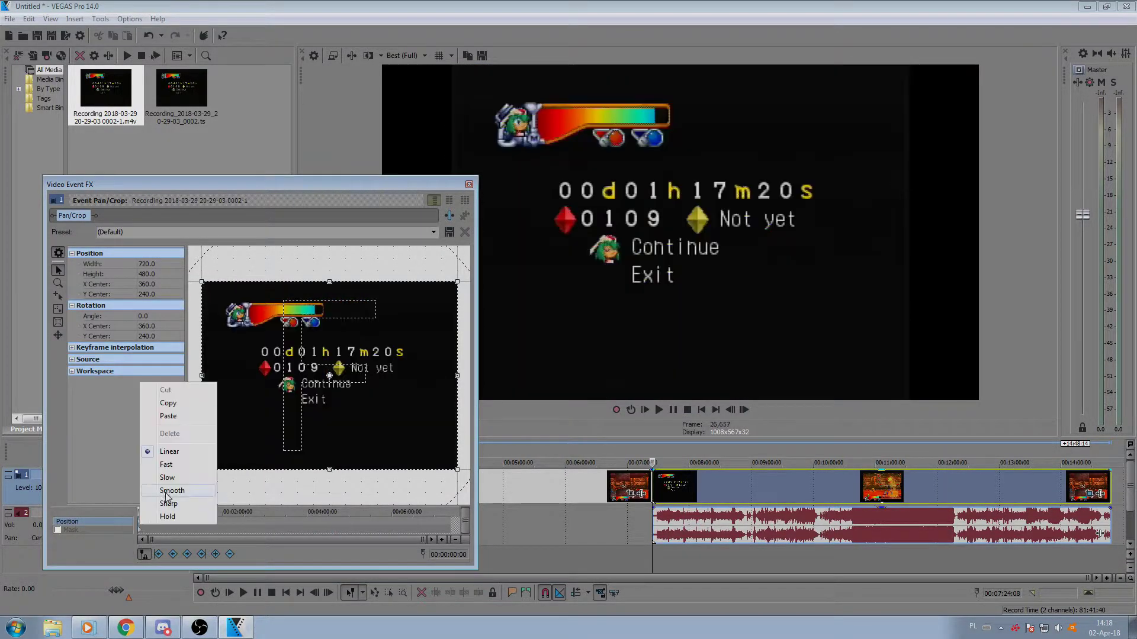
pyautogui.click(168, 416)
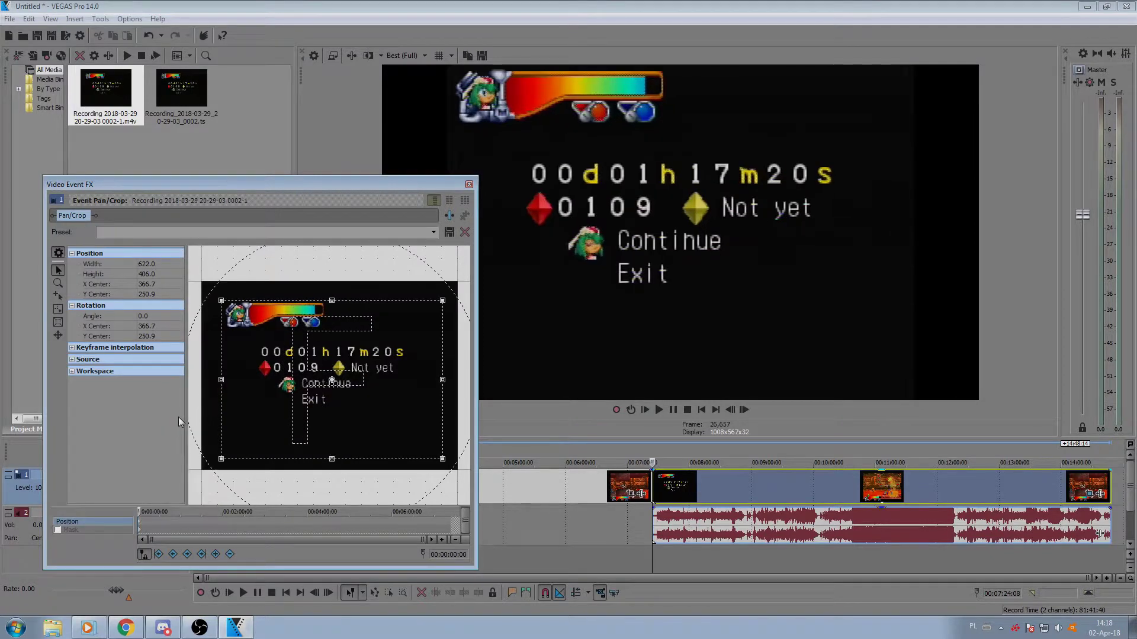
pyautogui.click(469, 184)
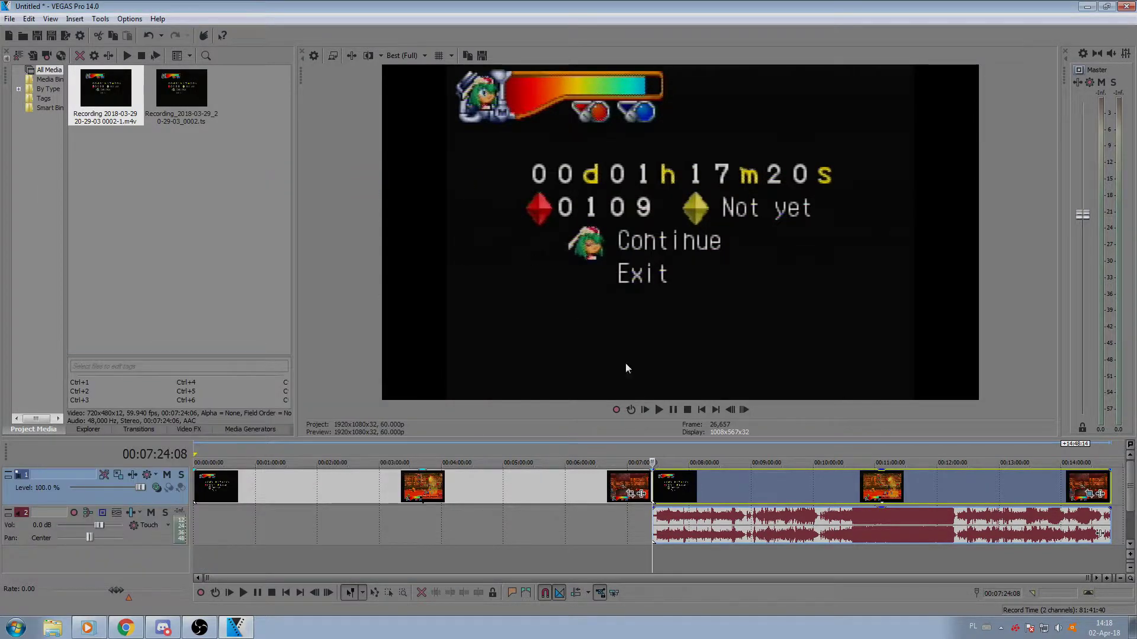
pyautogui.click(1101, 496)
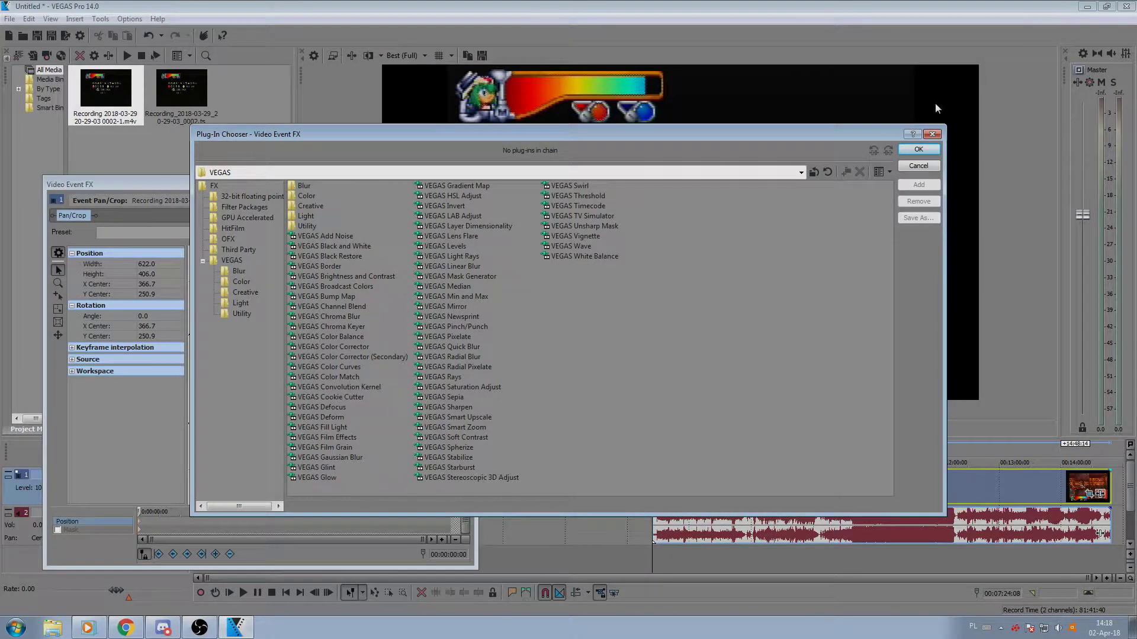
# Step: Add the VEGAS Brightness and Contrast effect to the m4v clip
pyautogui.click(932, 135)
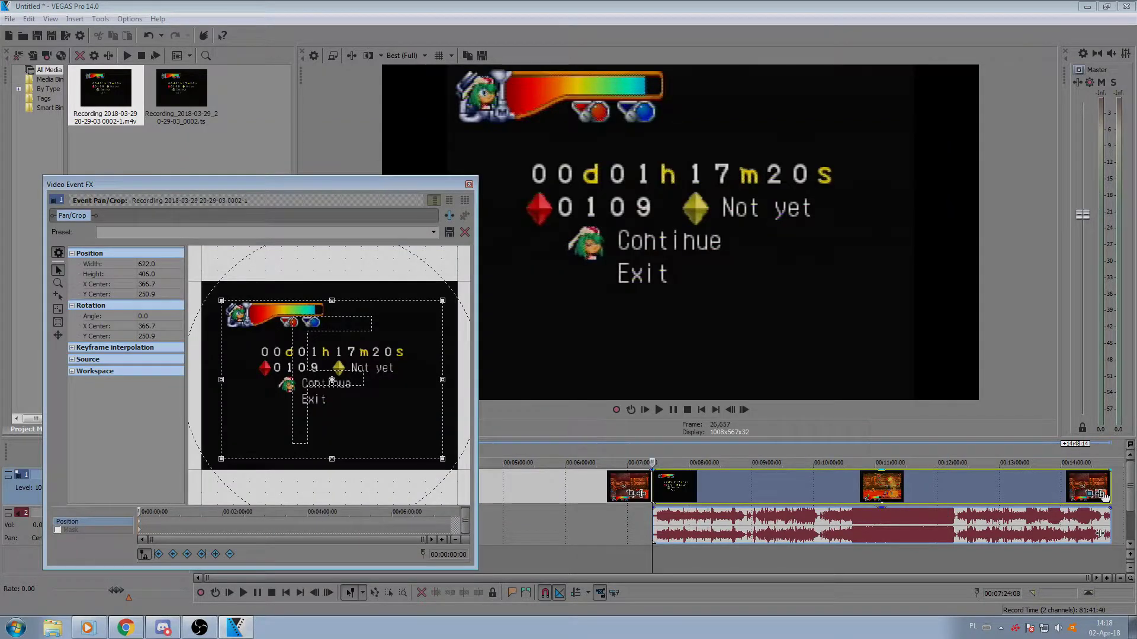
pyautogui.click(1103, 495)
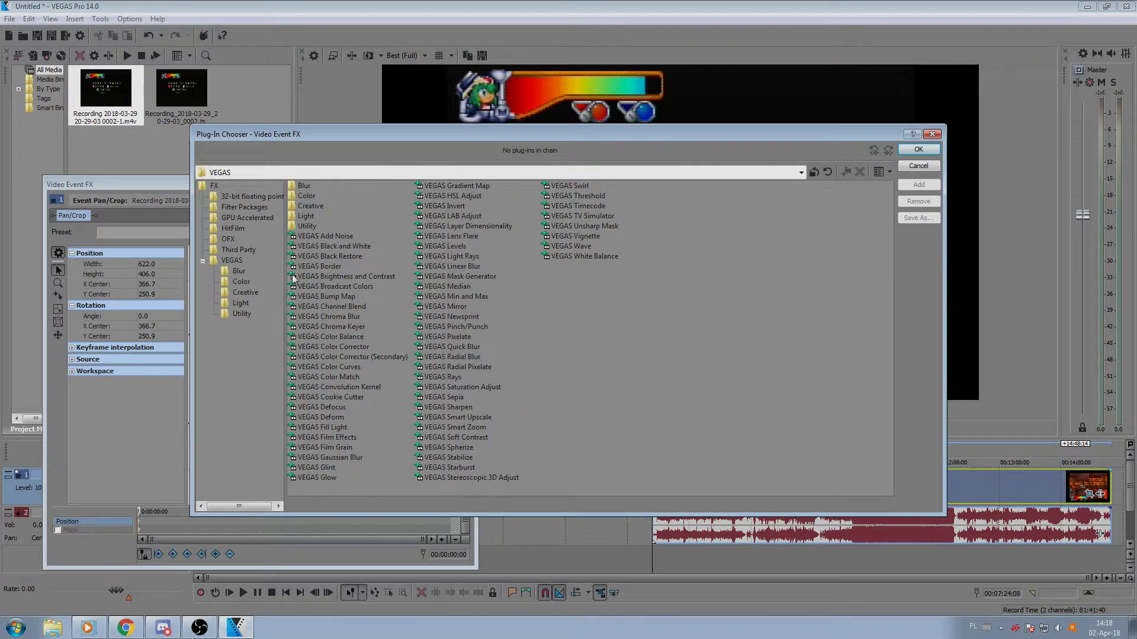
pyautogui.doubleClick(339, 275)
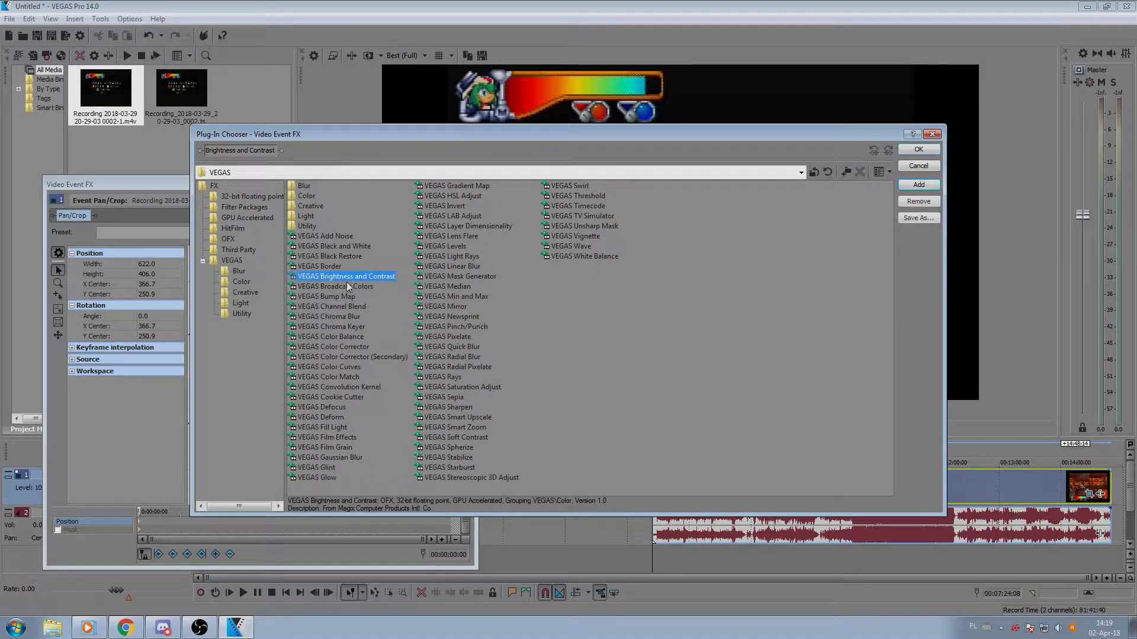
pyautogui.click(916, 152)
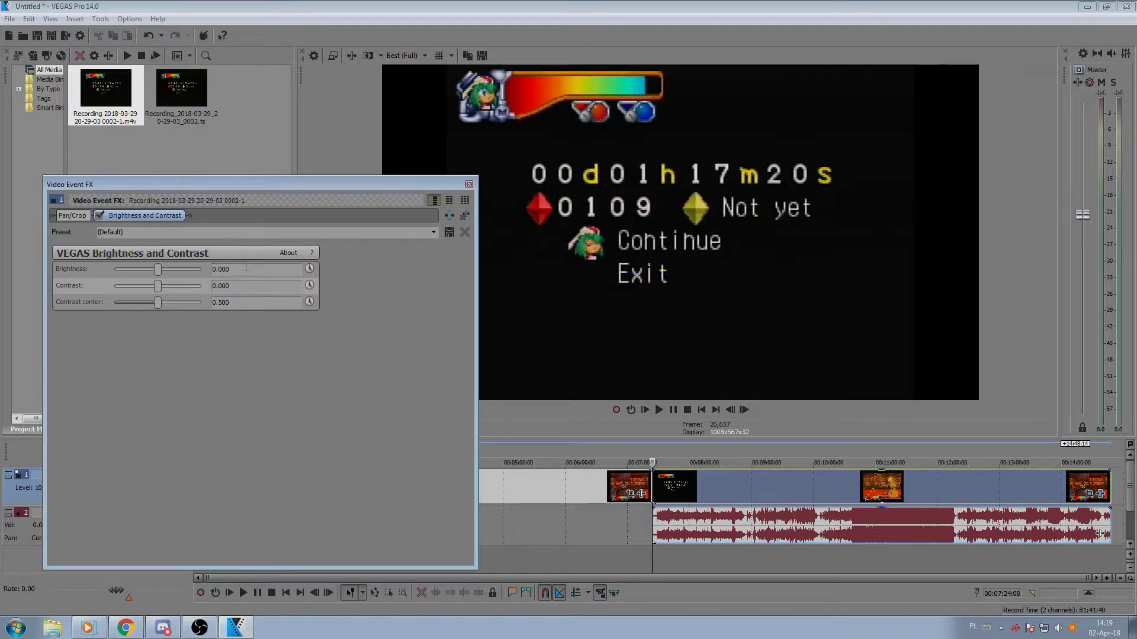
# Step: Set brightness to -0.034 and contrast to 0.034, then close the effect window
pyautogui.moveTo(158, 270); pyautogui.dragTo(155, 271)
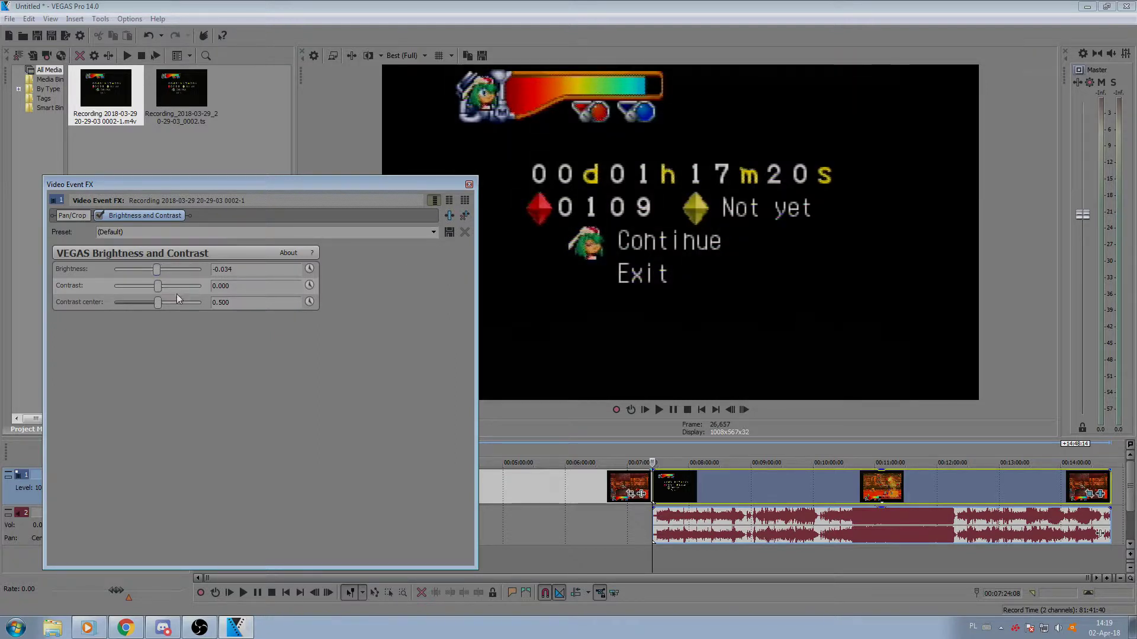
pyautogui.moveTo(291, 186); pyautogui.dragTo(207, 300)
pyautogui.moveTo(704, 444); pyautogui.dragTo(728, 637)
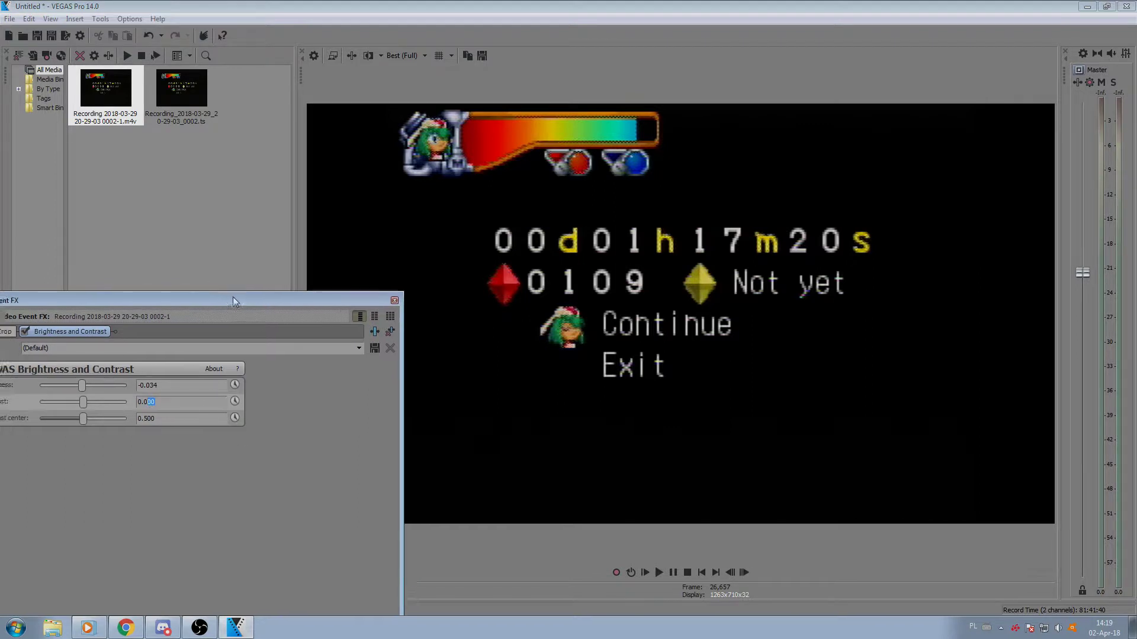
pyautogui.moveTo(220, 301); pyautogui.dragTo(281, 267)
pyautogui.write('34')
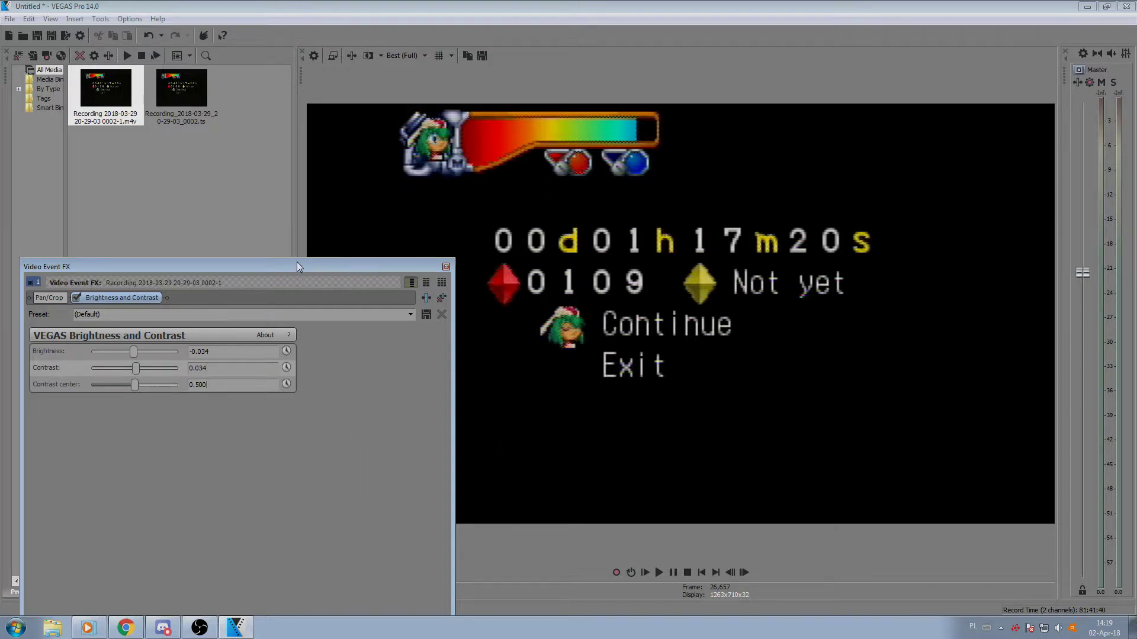
pyautogui.moveTo(296, 262); pyautogui.dragTo(832, 155)
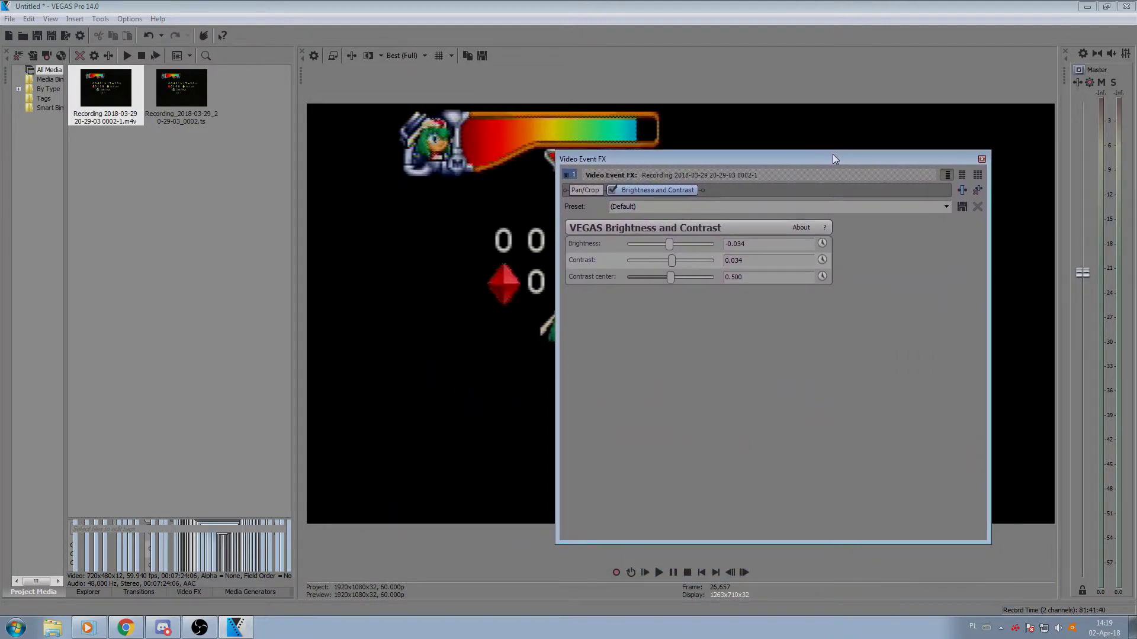
pyautogui.click(982, 158)
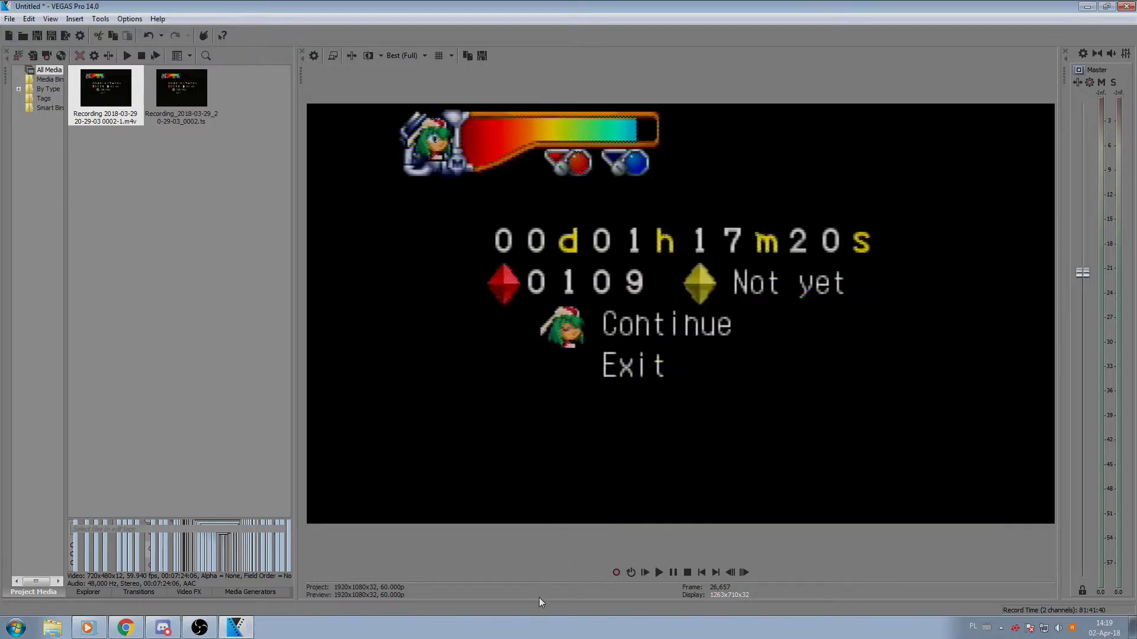
# Step: Split the m4v event at 10:05:27
pyautogui.press('F11')
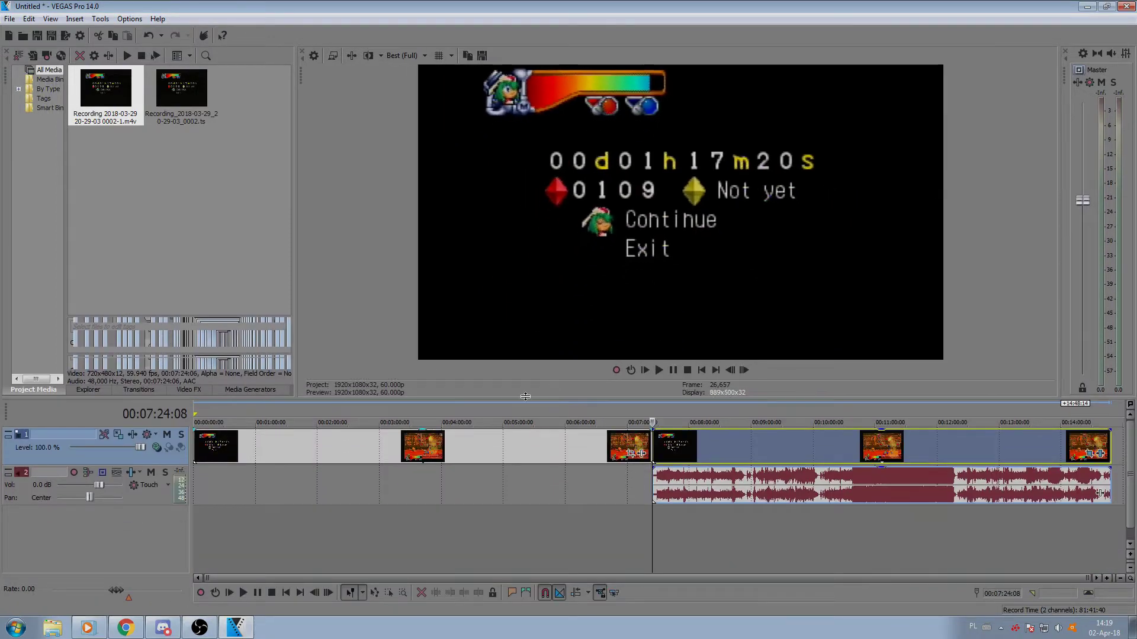
pyautogui.doubleClick(790, 457)
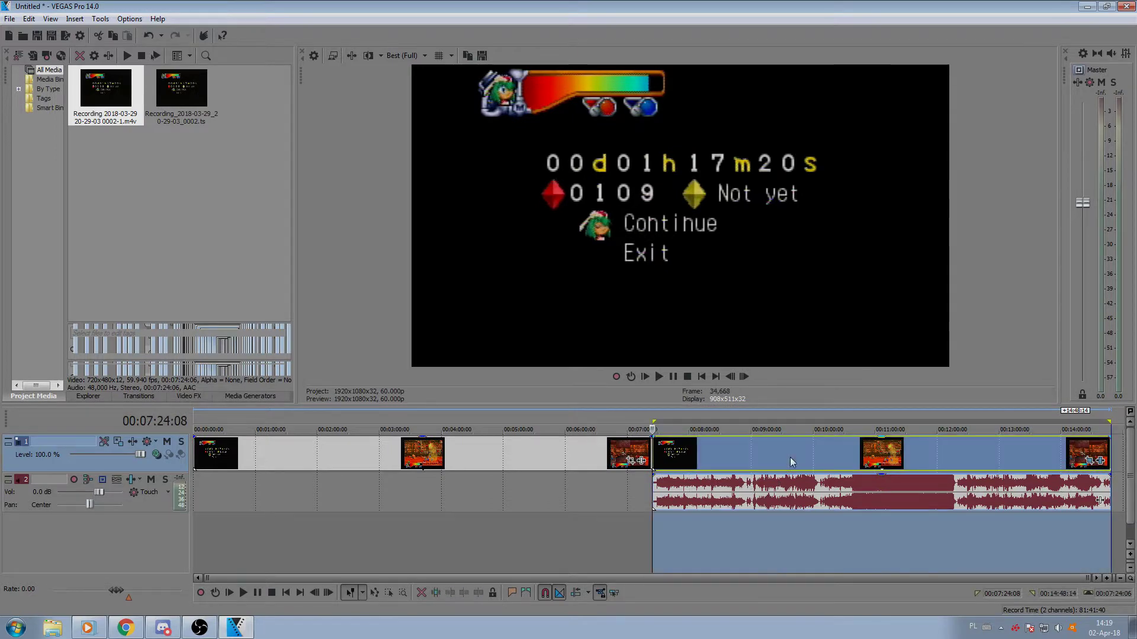
pyautogui.click(757, 464)
pyautogui.click(820, 465)
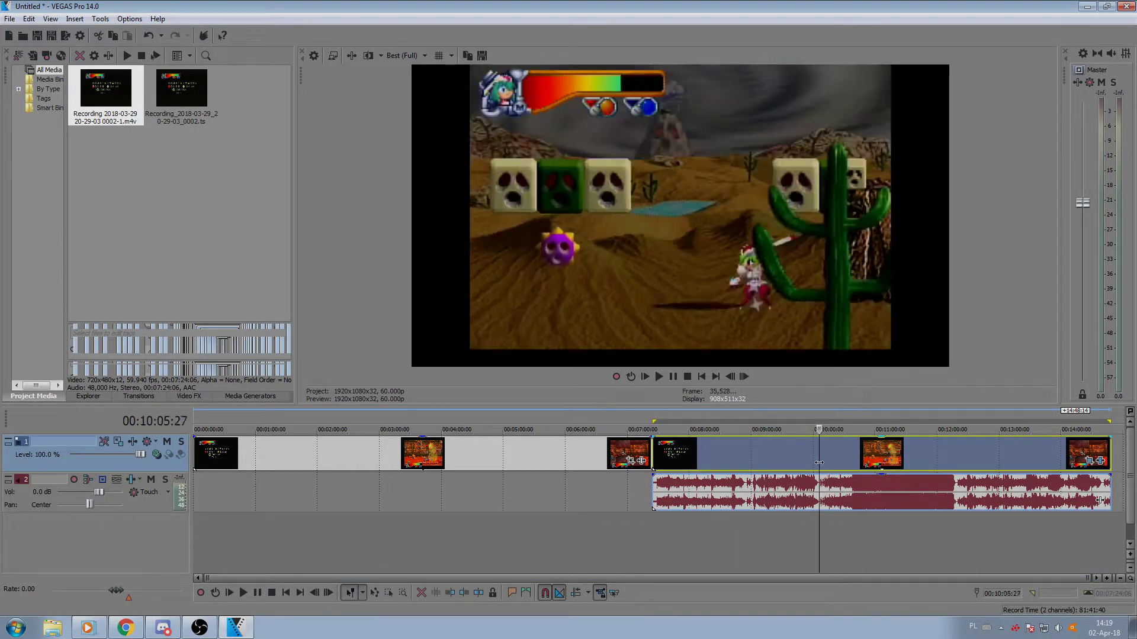
pyautogui.rightClick(823, 481)
pyautogui.click(843, 262)
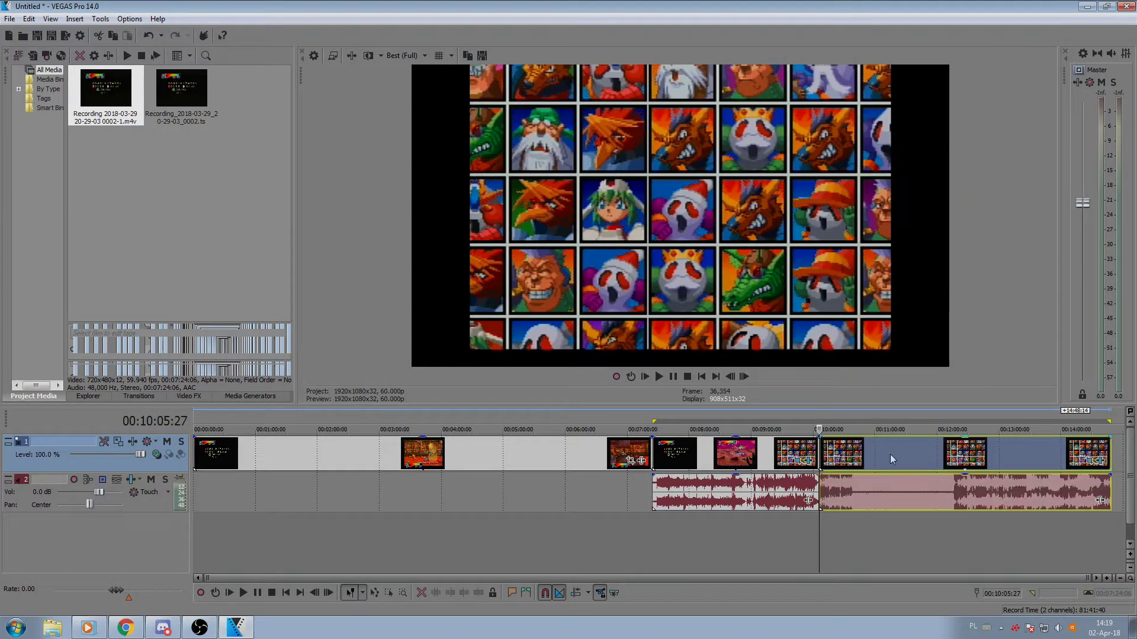
# Step: Delete the stretch up to 10:34:16 and slide the later footage left to close the gap
pyautogui.keyDown('shift'); pyautogui.click(849, 456); pyautogui.keyUp('shift')
pyautogui.rightClick(849, 456)
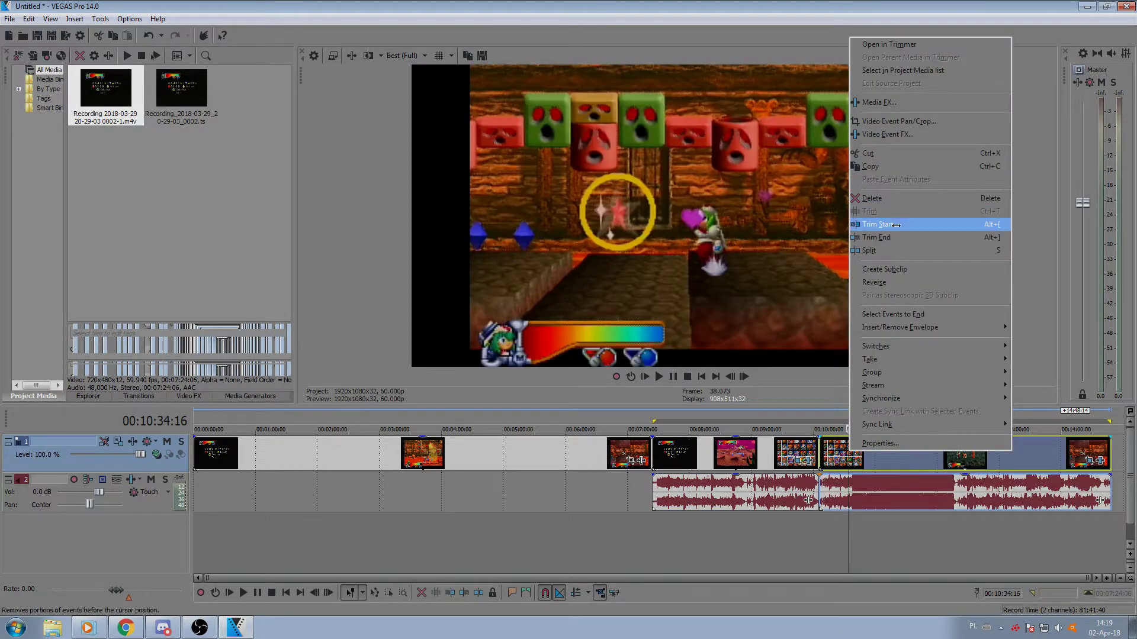
pyautogui.click(876, 223)
pyautogui.moveTo(895, 462); pyautogui.dragTo(659, 428)
pyautogui.doubleClick(850, 453)
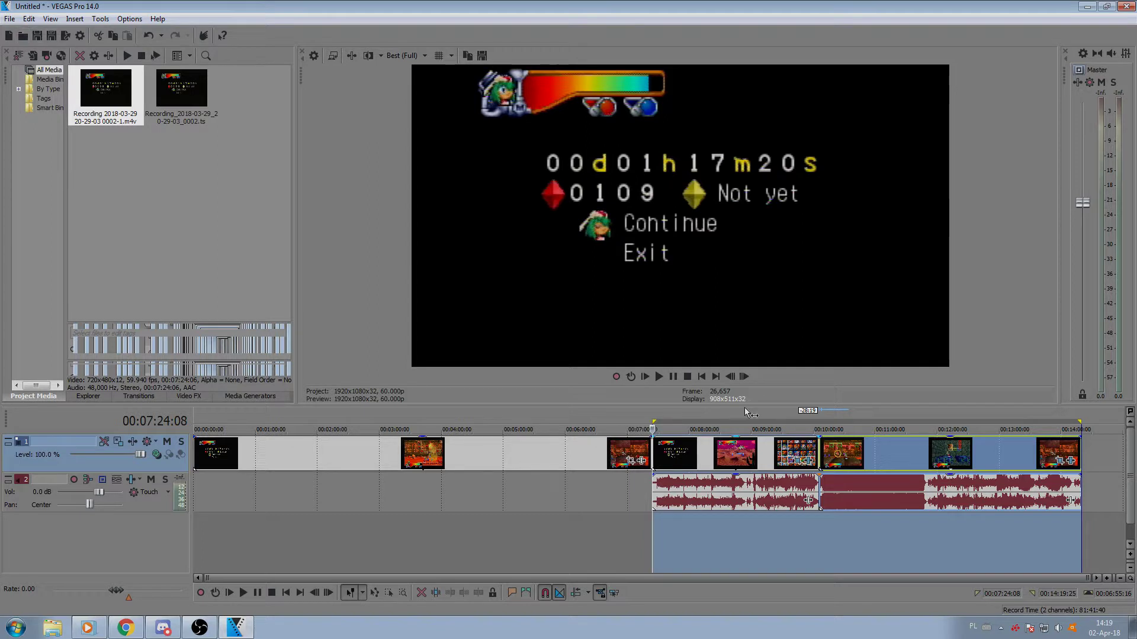
# Step: Set the project Width to 1440 in File > Properties, making the frame 1440x1080
pyautogui.click(65, 36)
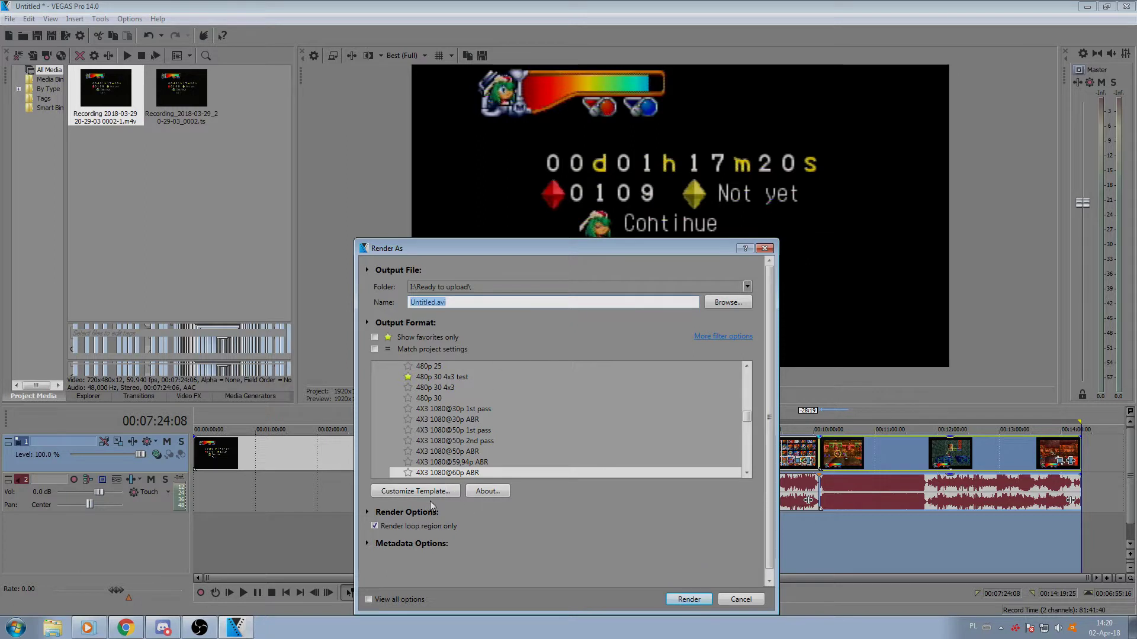
pyautogui.click(763, 248)
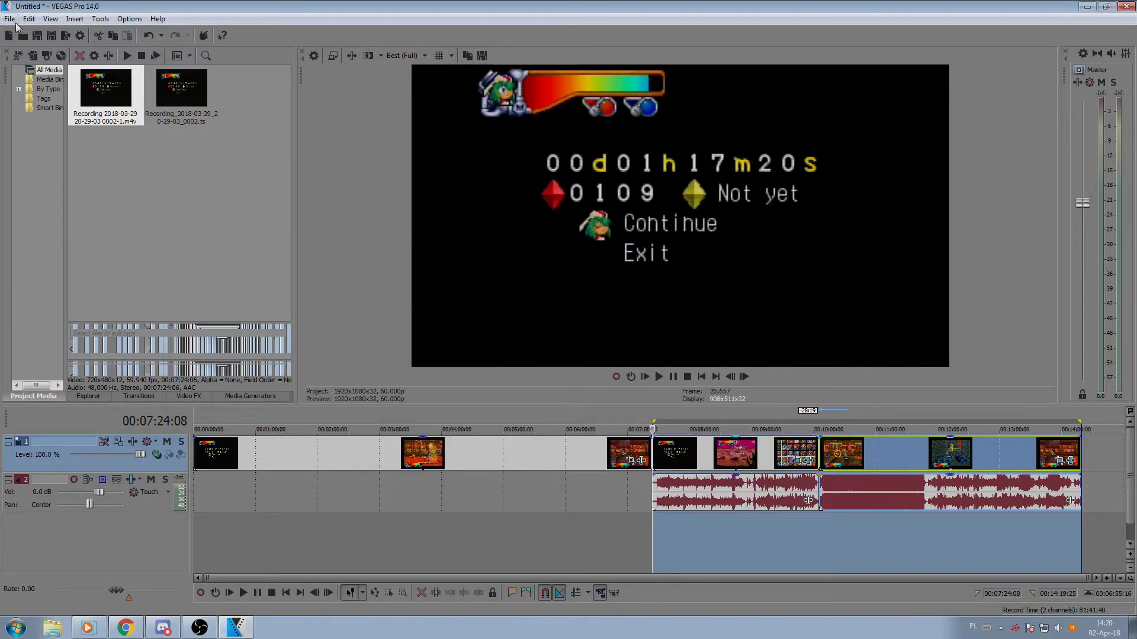
pyautogui.click(9, 19)
pyautogui.click(63, 253)
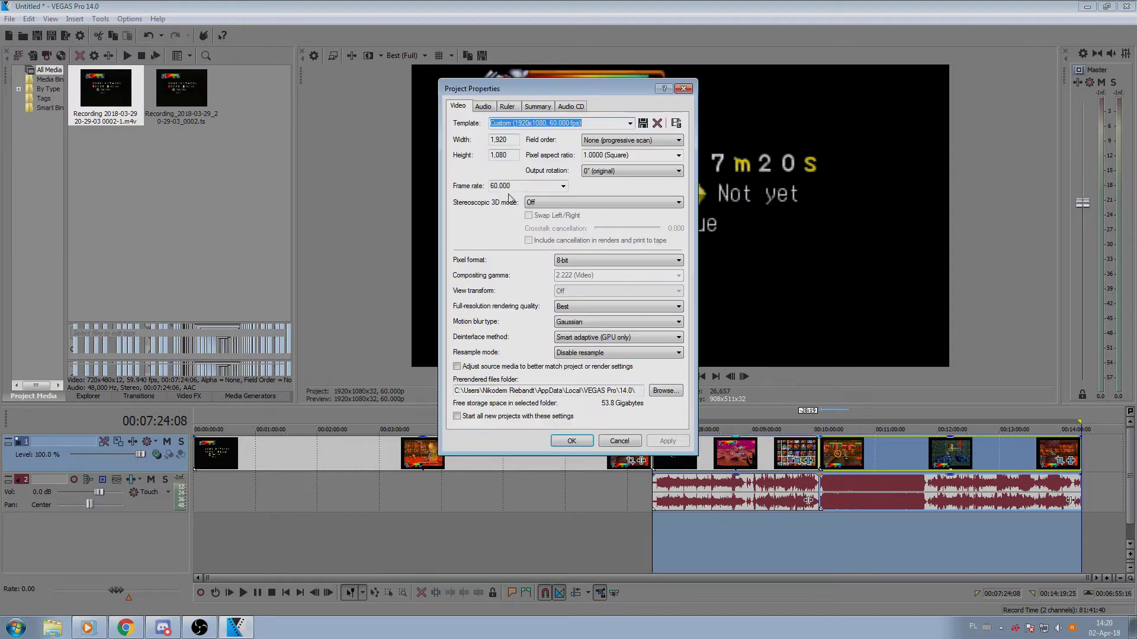
pyautogui.press('Tab')
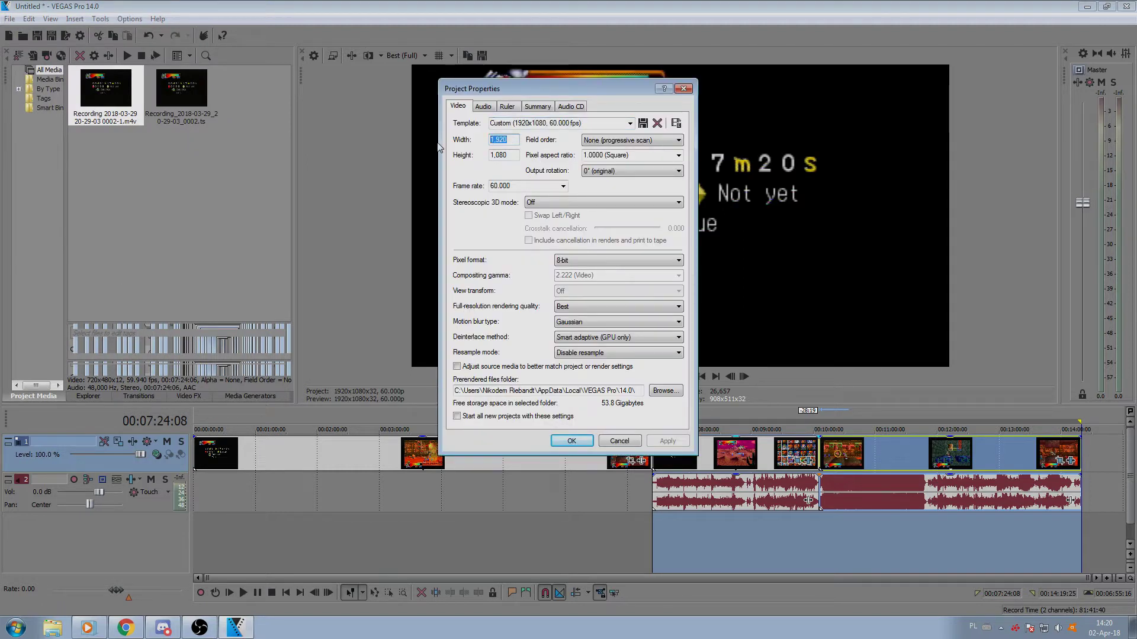
pyautogui.write('1400')
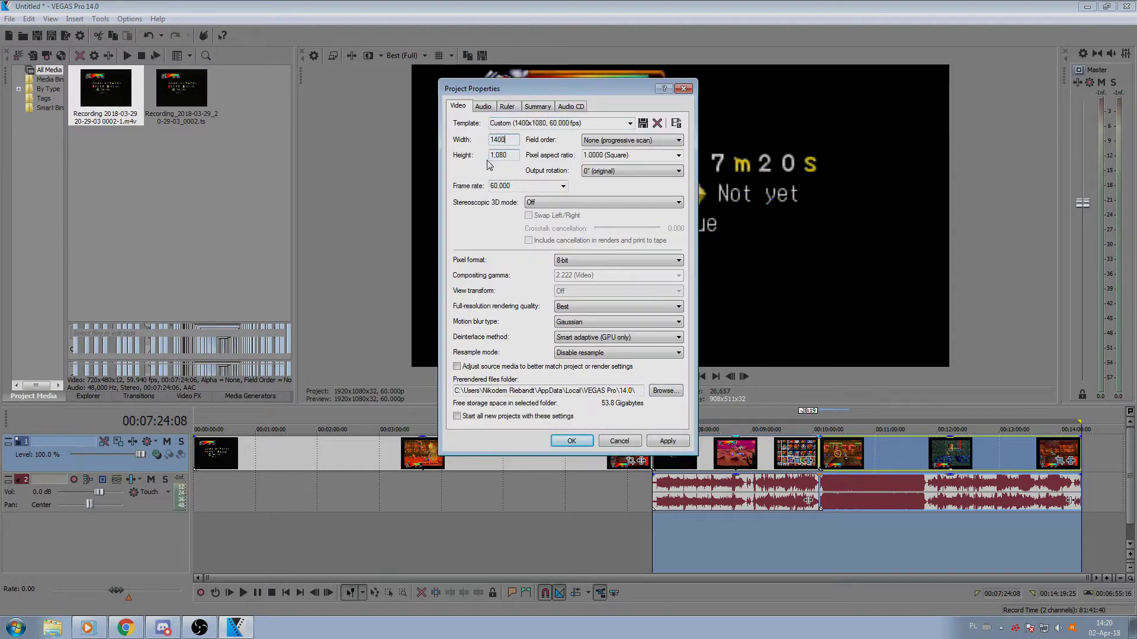
pyautogui.press('BackSpace')
pyautogui.press('BackSpace')
pyautogui.write('40')
pyautogui.click(570, 441)
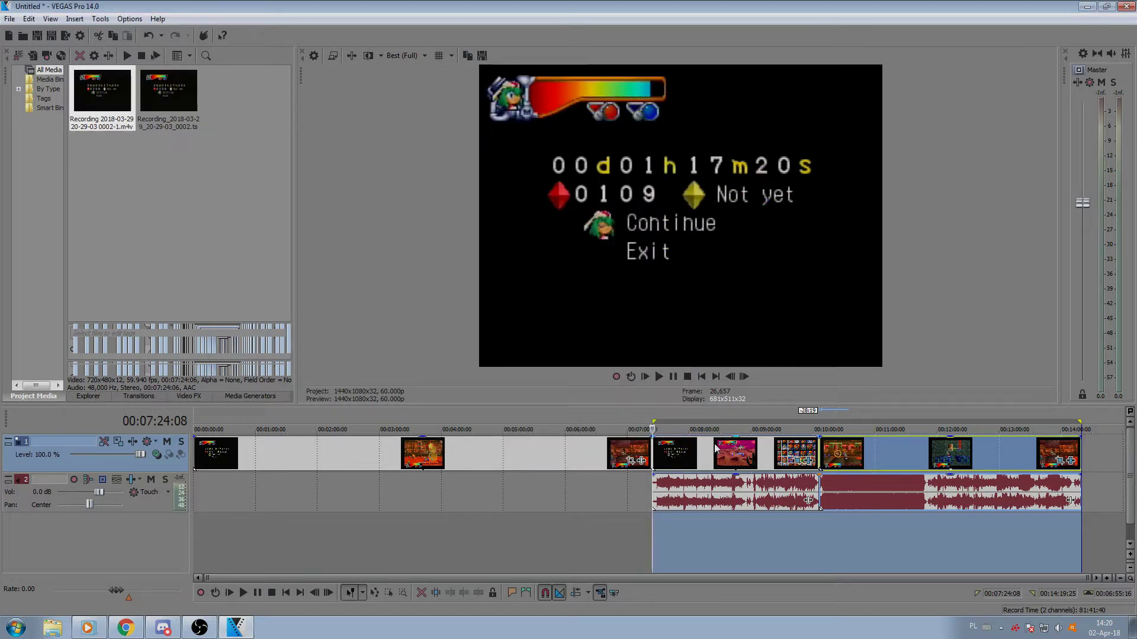
pyautogui.click(714, 453)
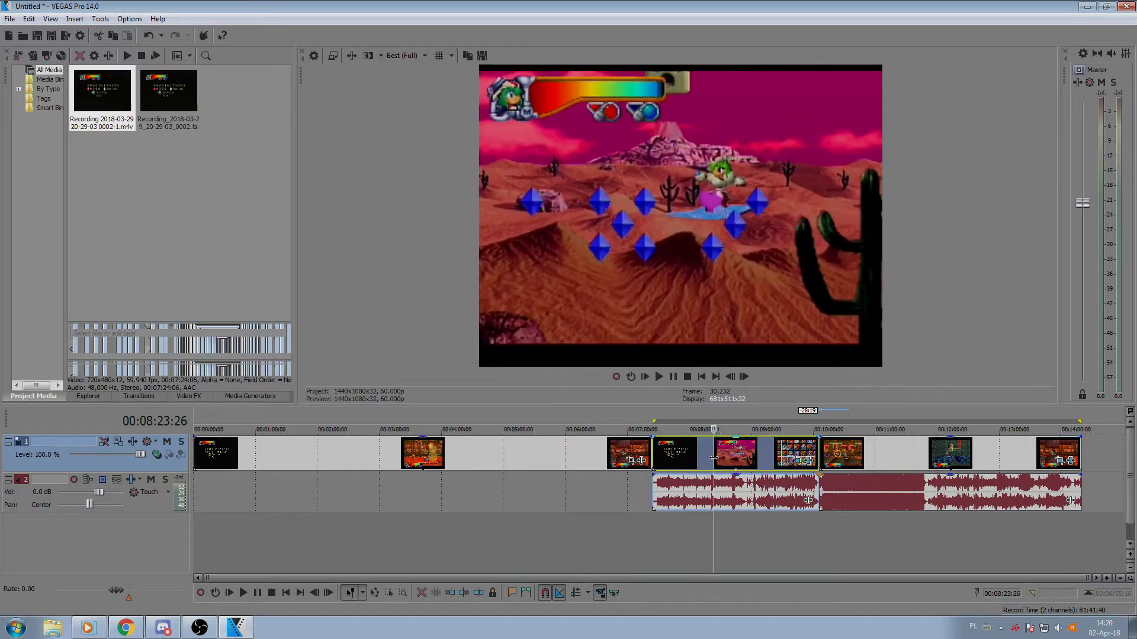
# Step: Choose the 4X3 1080@60p ABR template, review its x264 settings unchanged, and enlarge the dialog
pyautogui.click(65, 37)
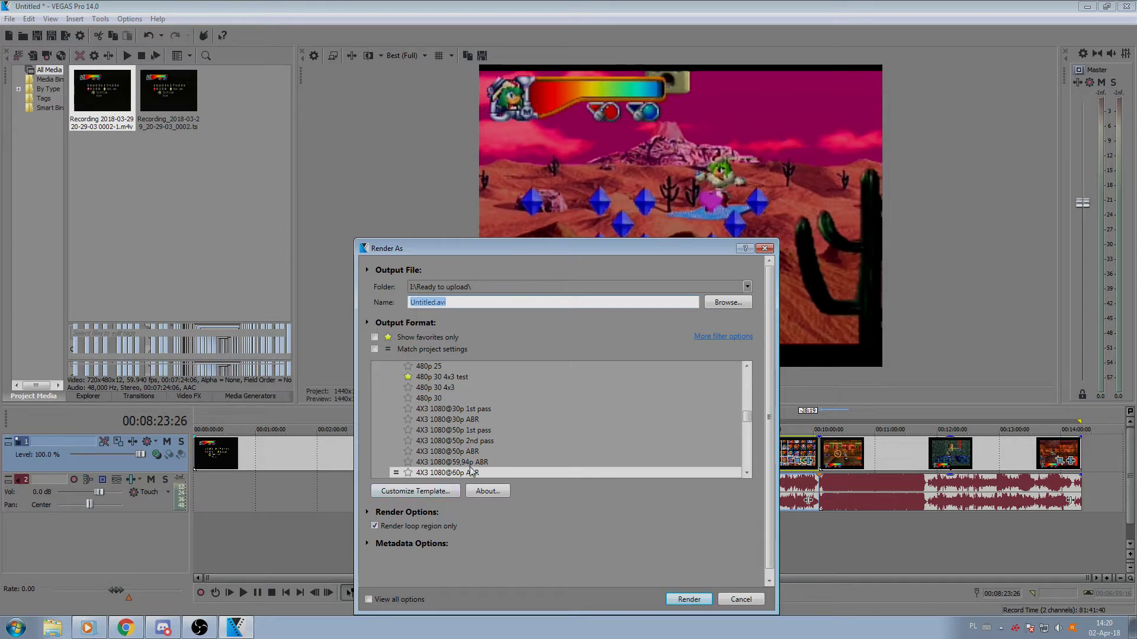
pyautogui.click(430, 492)
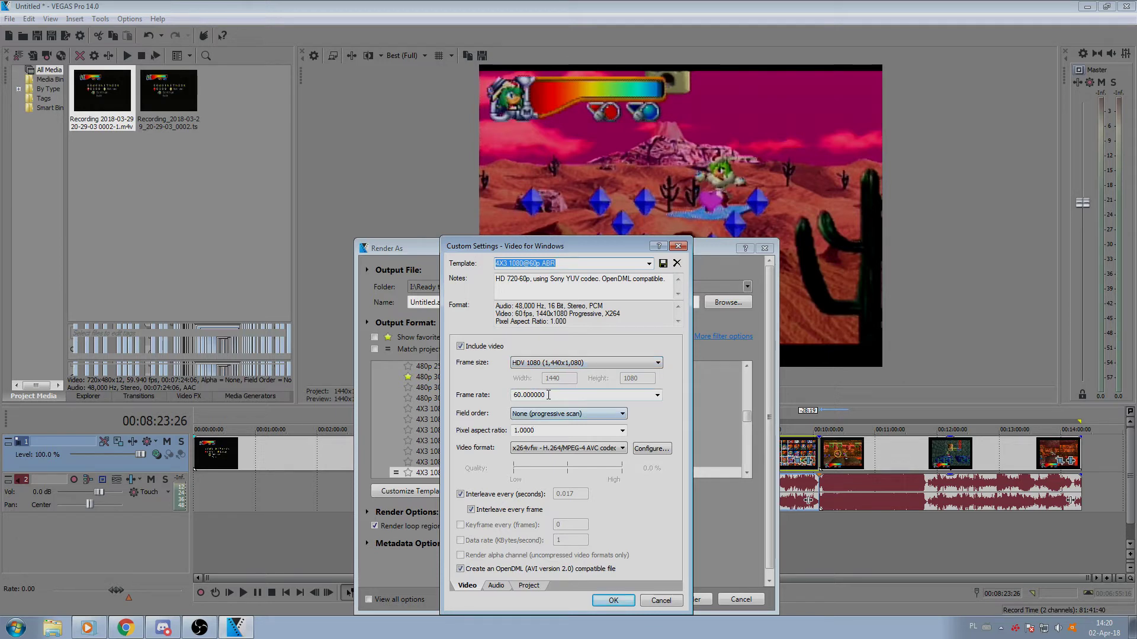
pyautogui.click(651, 449)
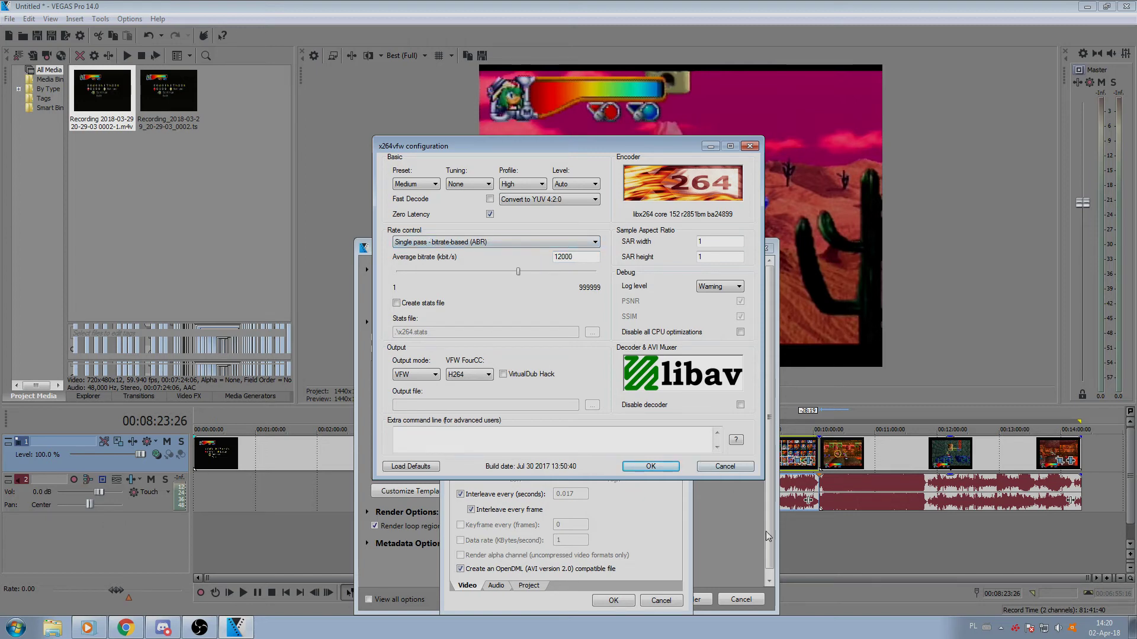
pyautogui.click(724, 467)
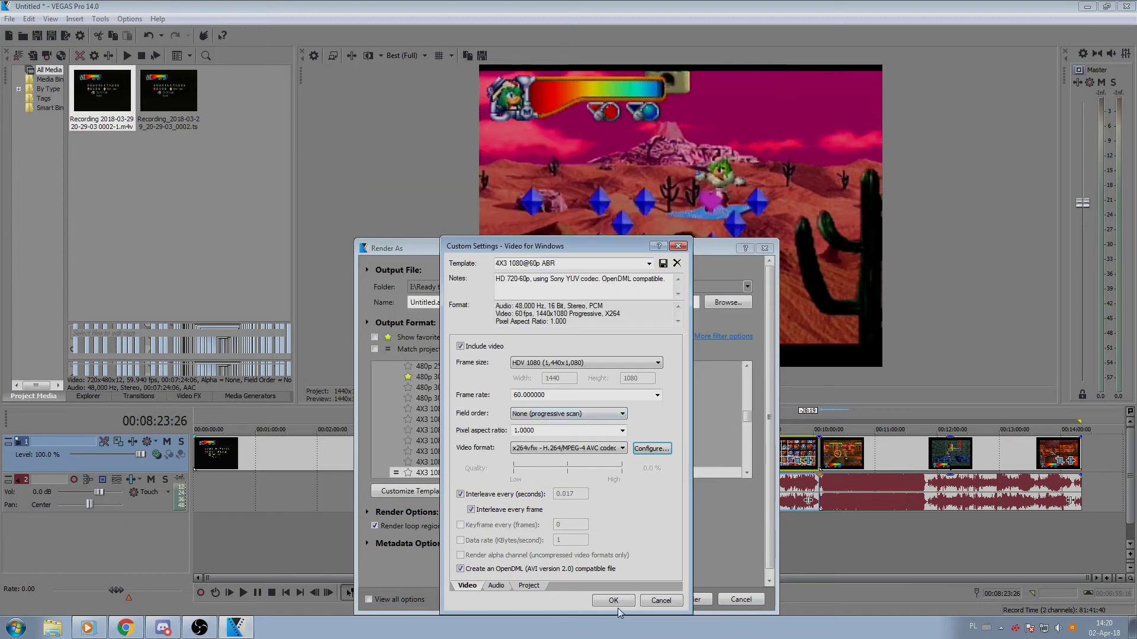
pyautogui.click(660, 601)
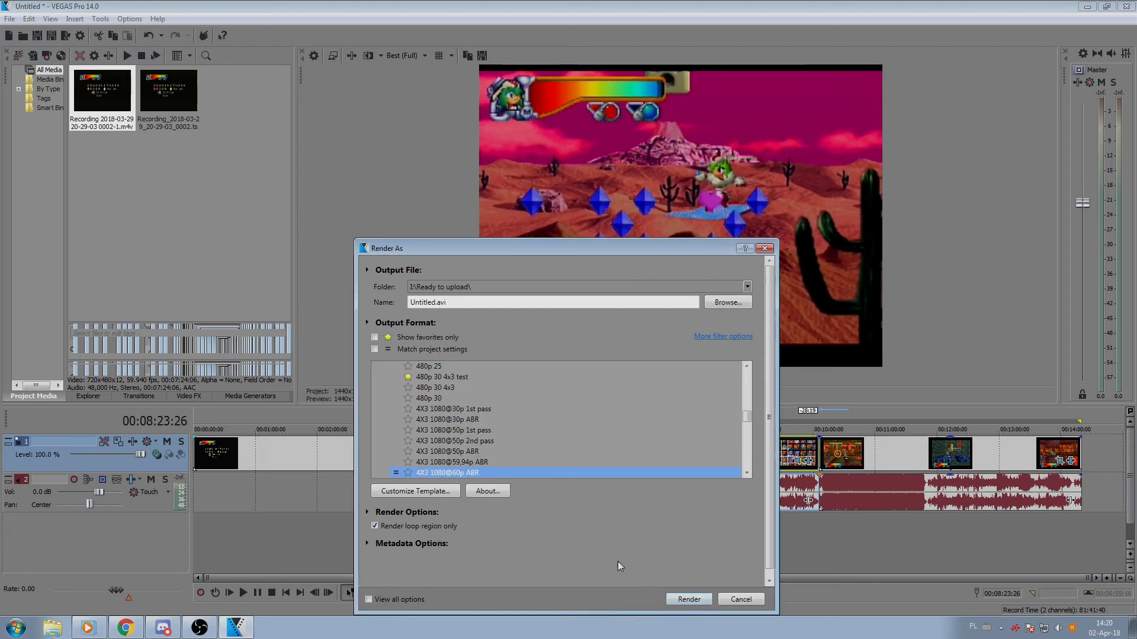
pyautogui.moveTo(509, 243); pyautogui.dragTo(509, 126)
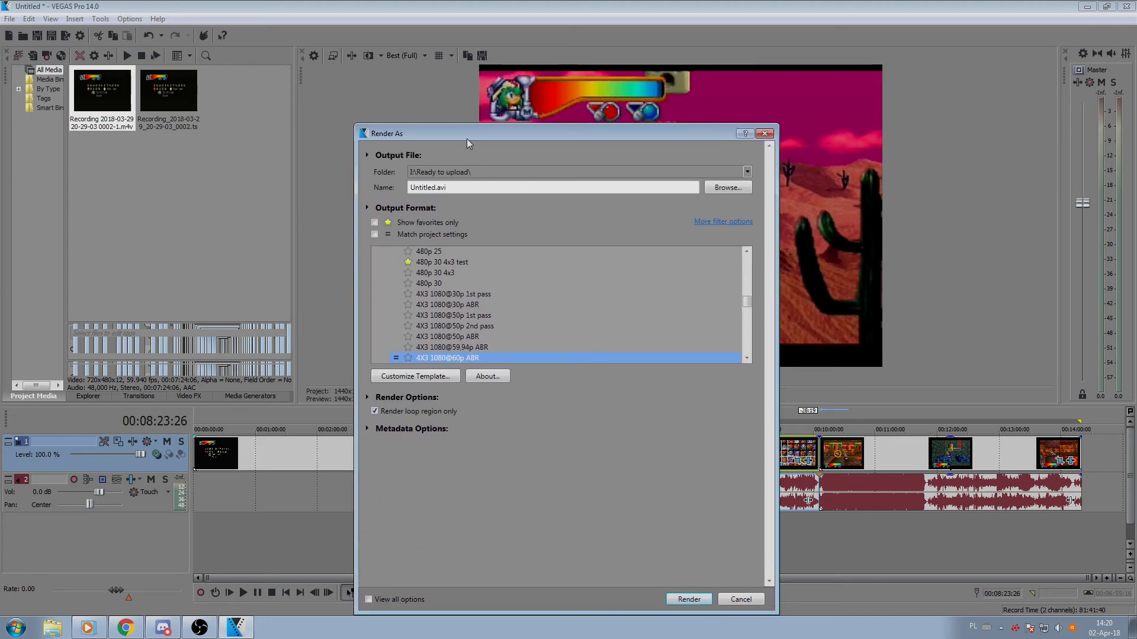